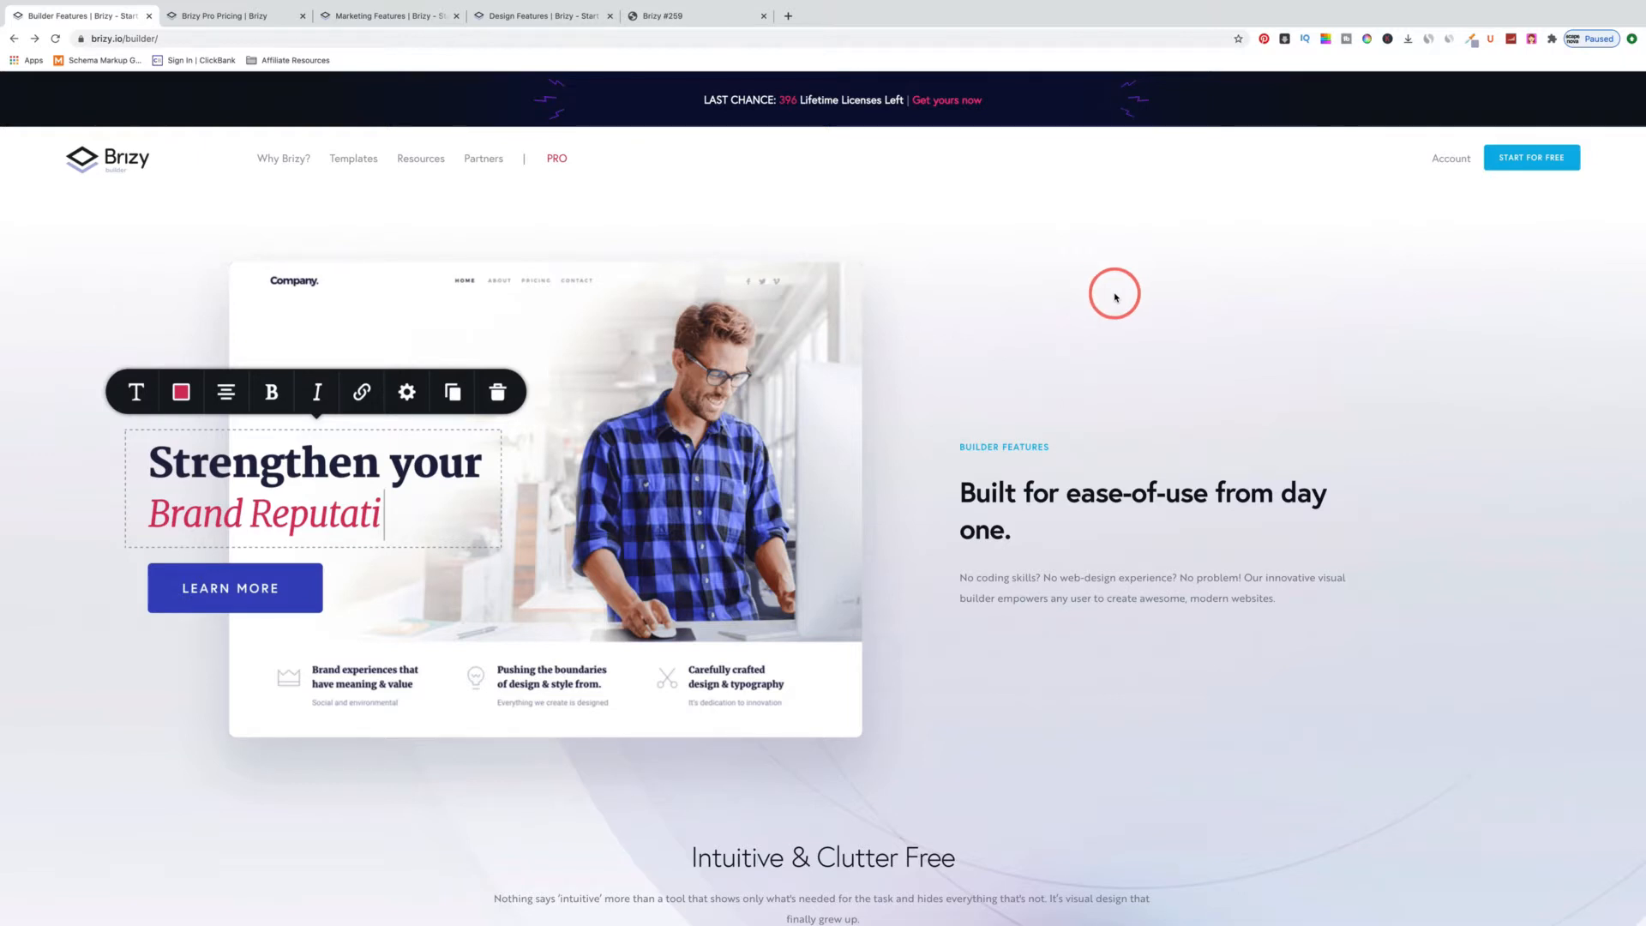
Step: Look over the Brizy builder features page and return to its opening section
scroll(1117, 294, "down", 4)
scroll(1115, 296, "up", 4)
scroll(1116, 297, "up", 1)
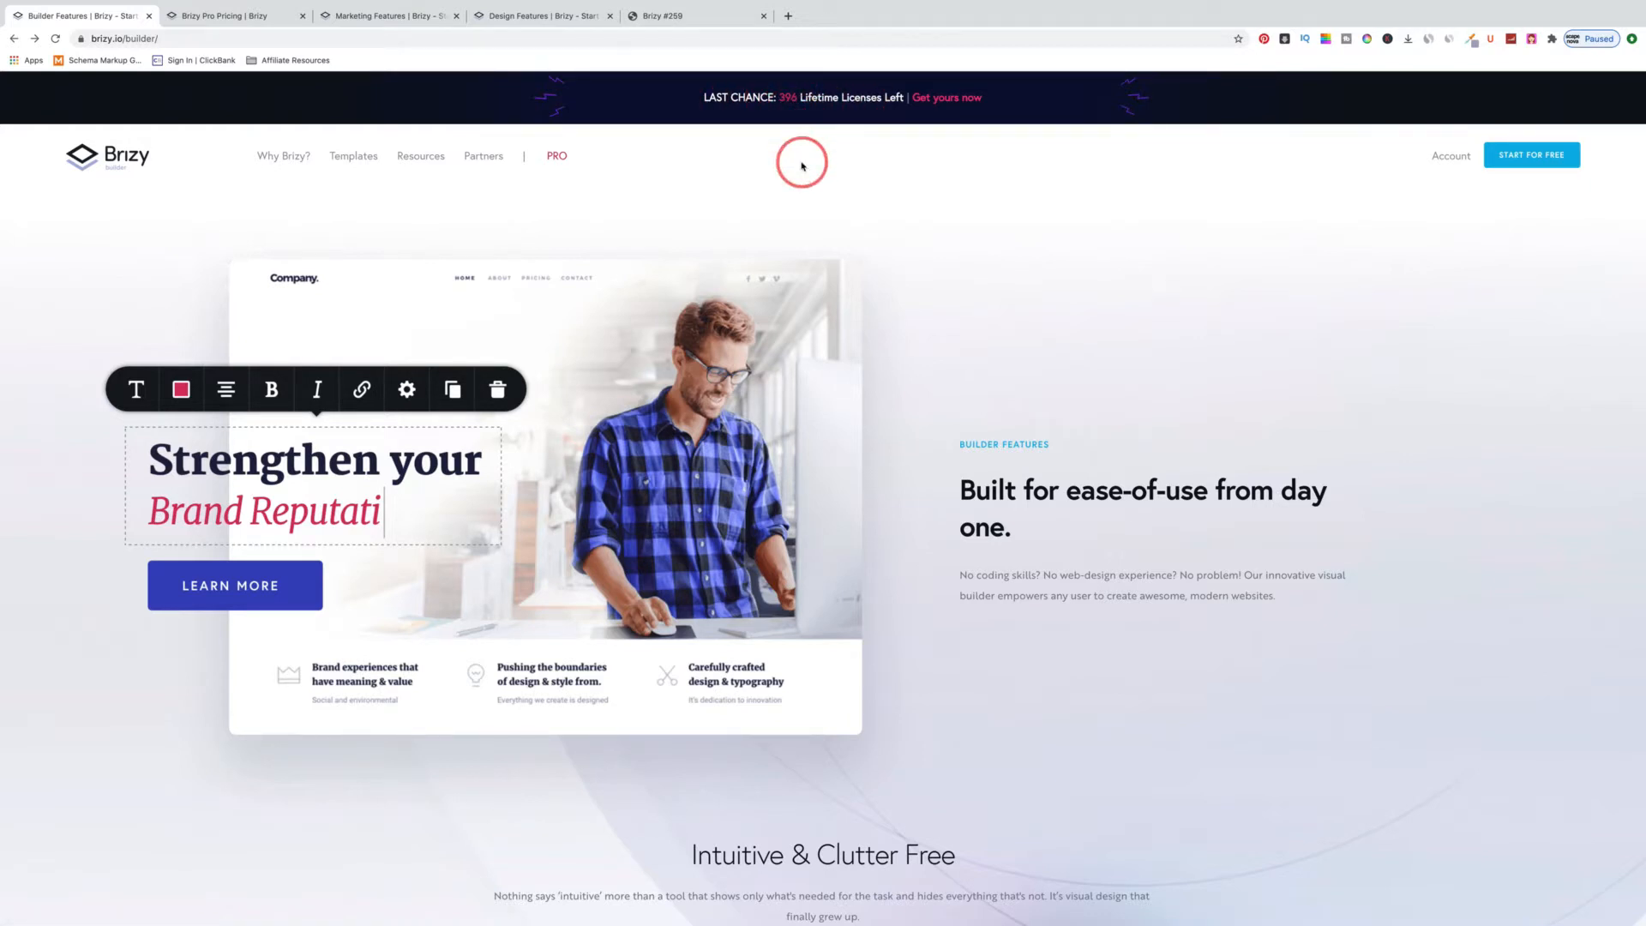
Step: Open the Brizy Pro pricing page and review the Personal, Studio and Lifetime plans
left_click(221, 14)
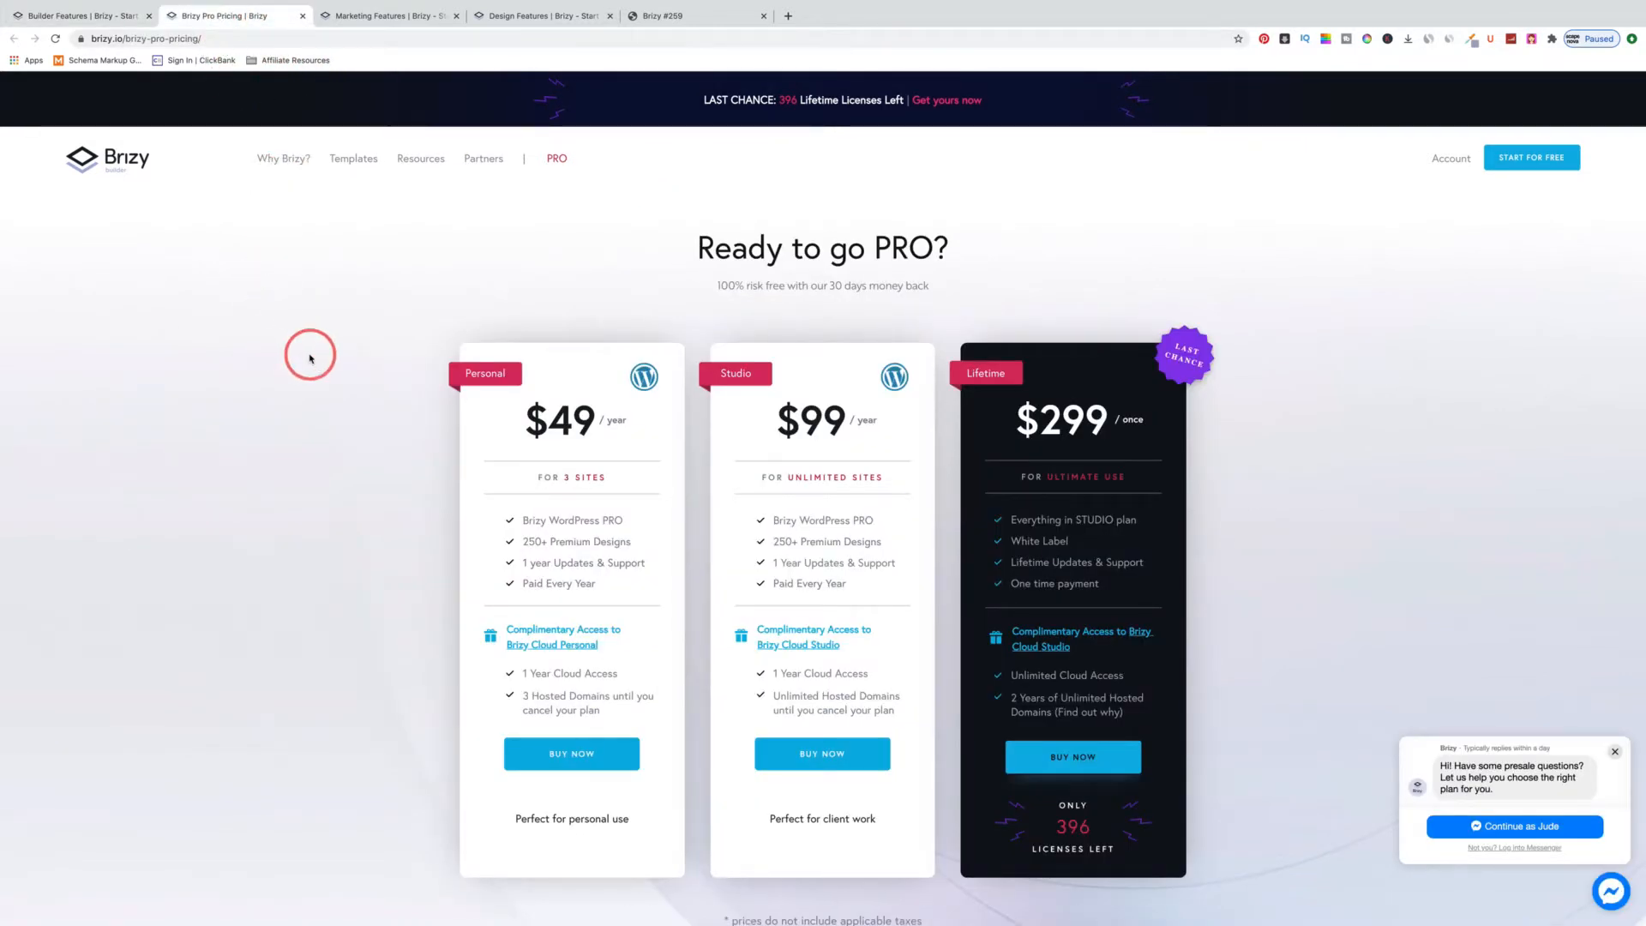
scroll(310, 358, "down", 1)
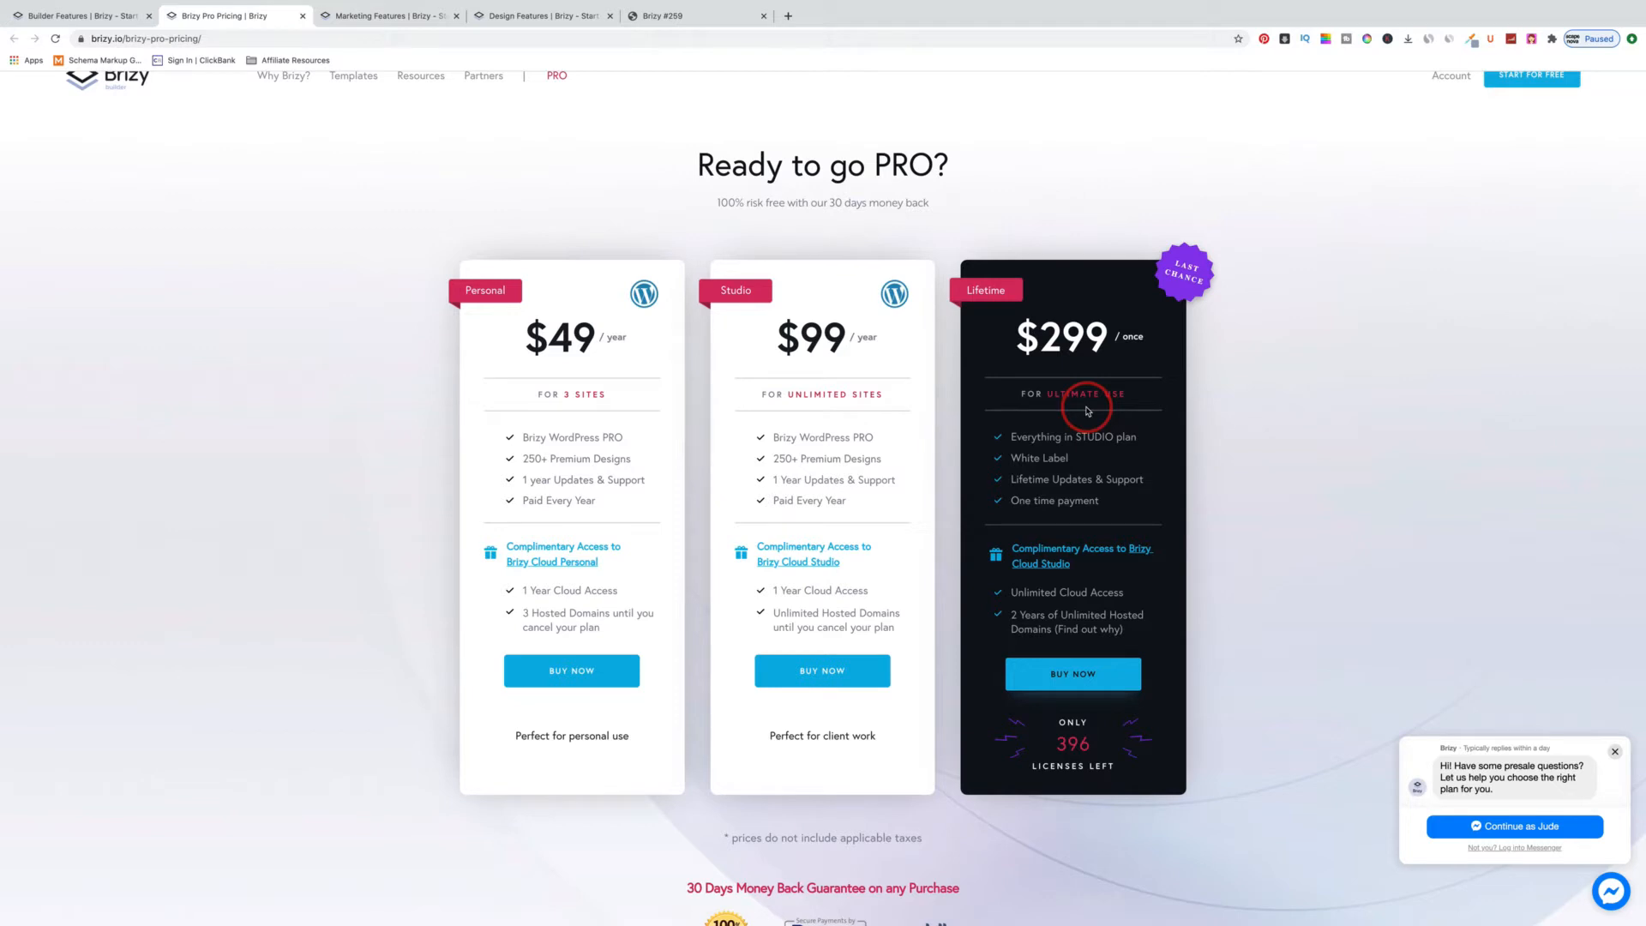
scroll(1086, 408, "down", 1)
scroll(1079, 405, "up", 2)
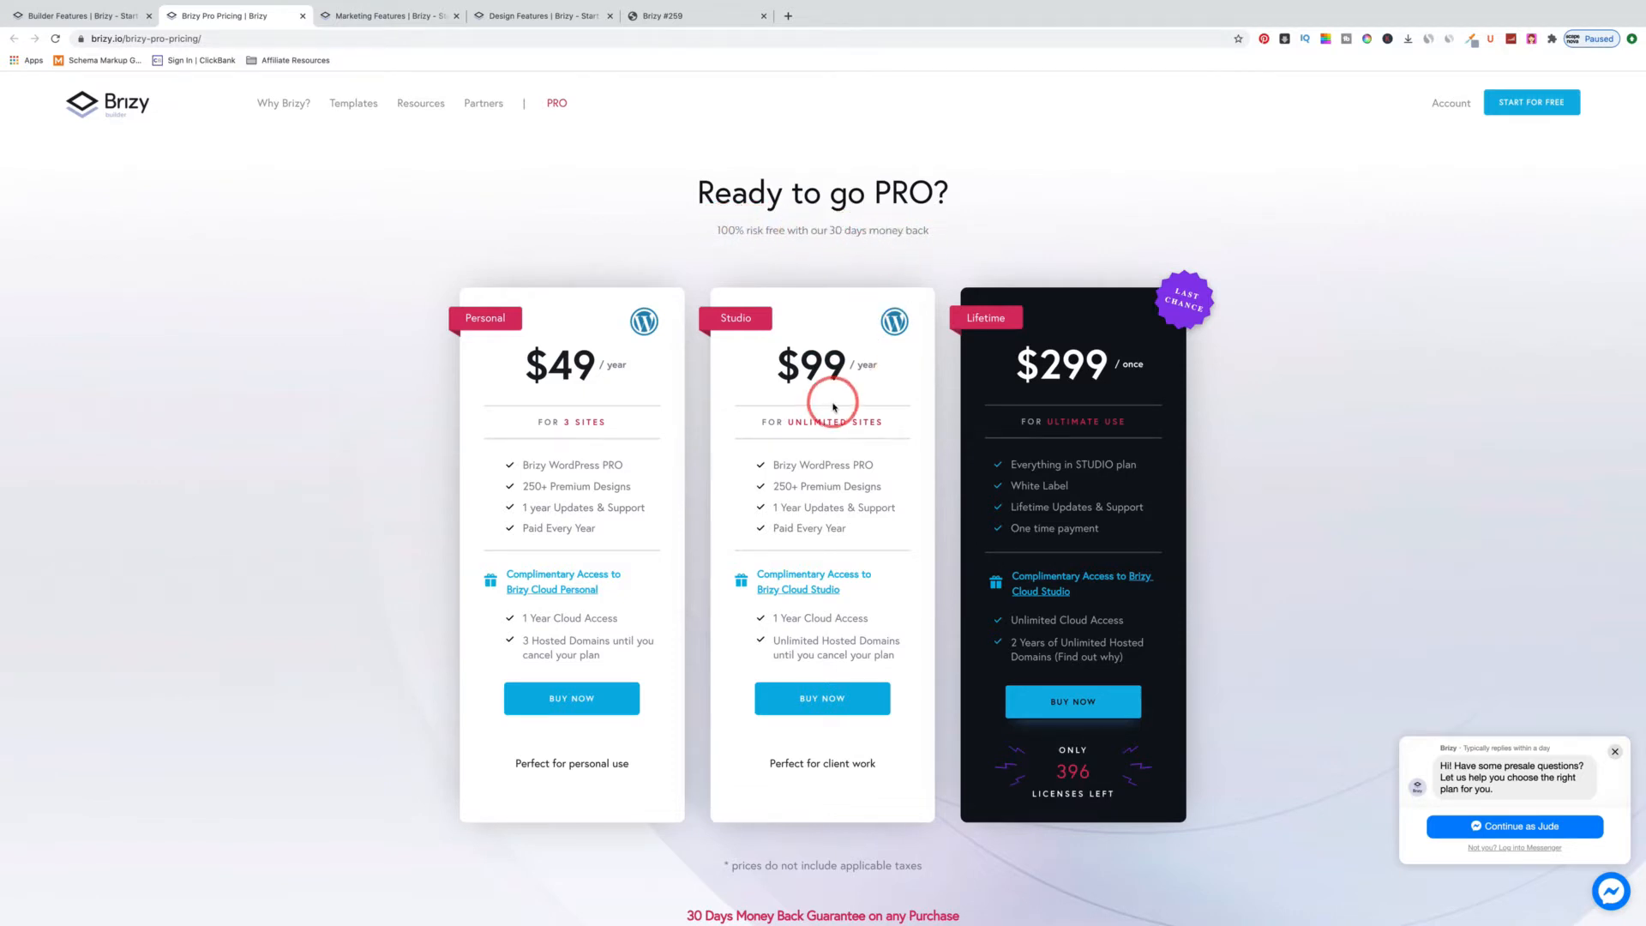
scroll(833, 407, "down", 3)
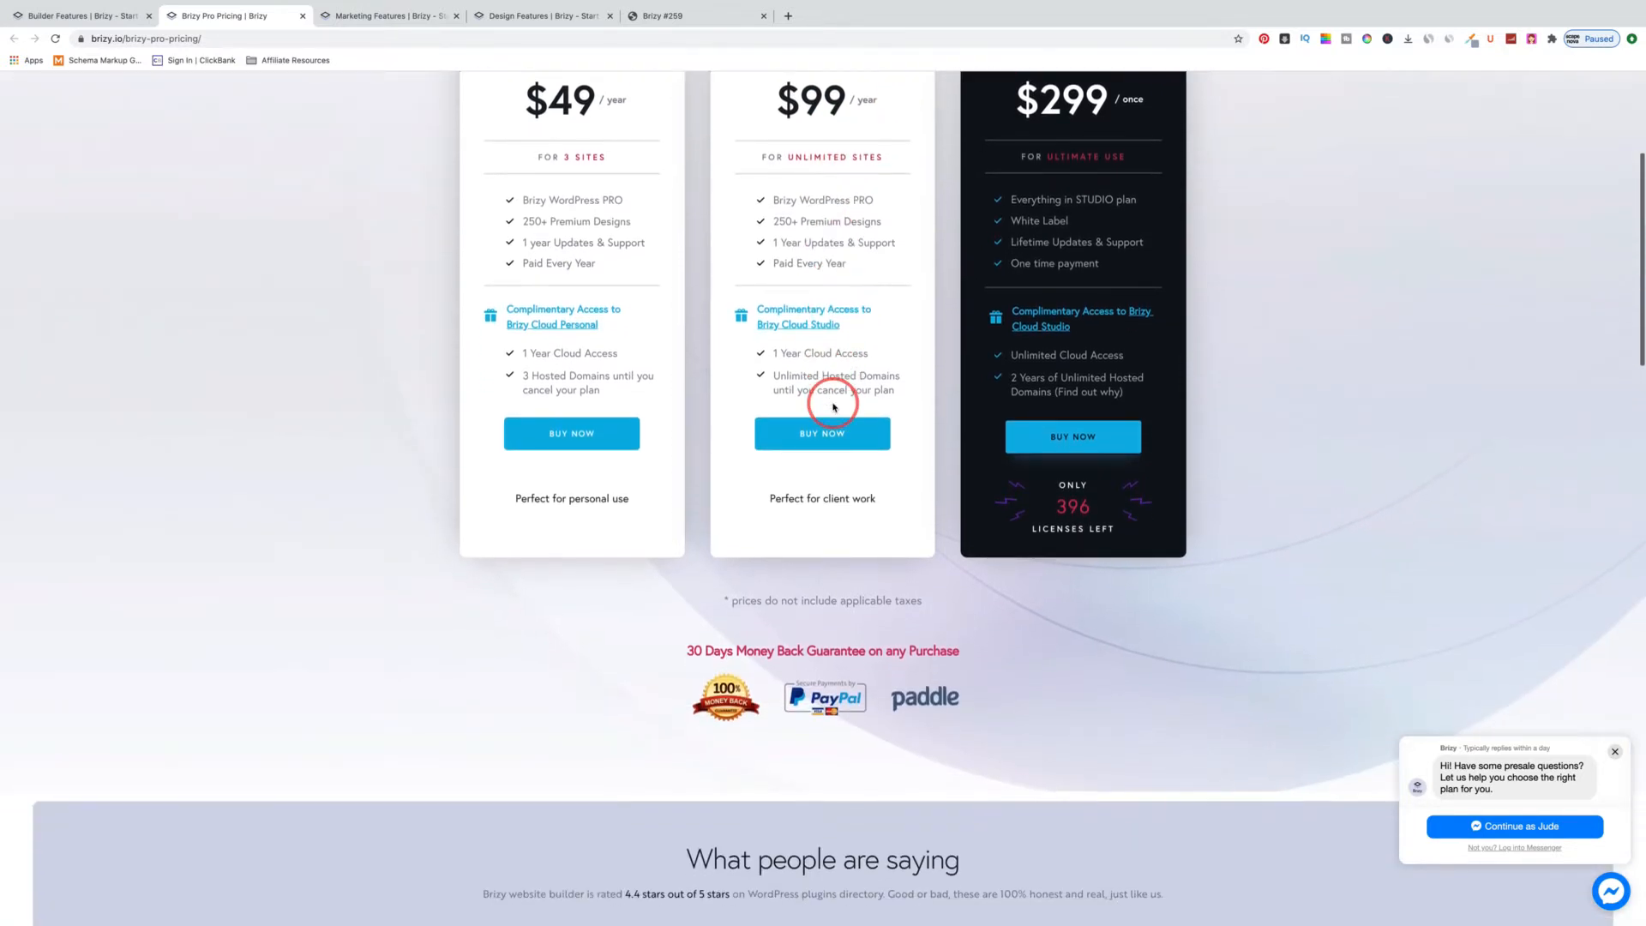
scroll(832, 407, "up", 4)
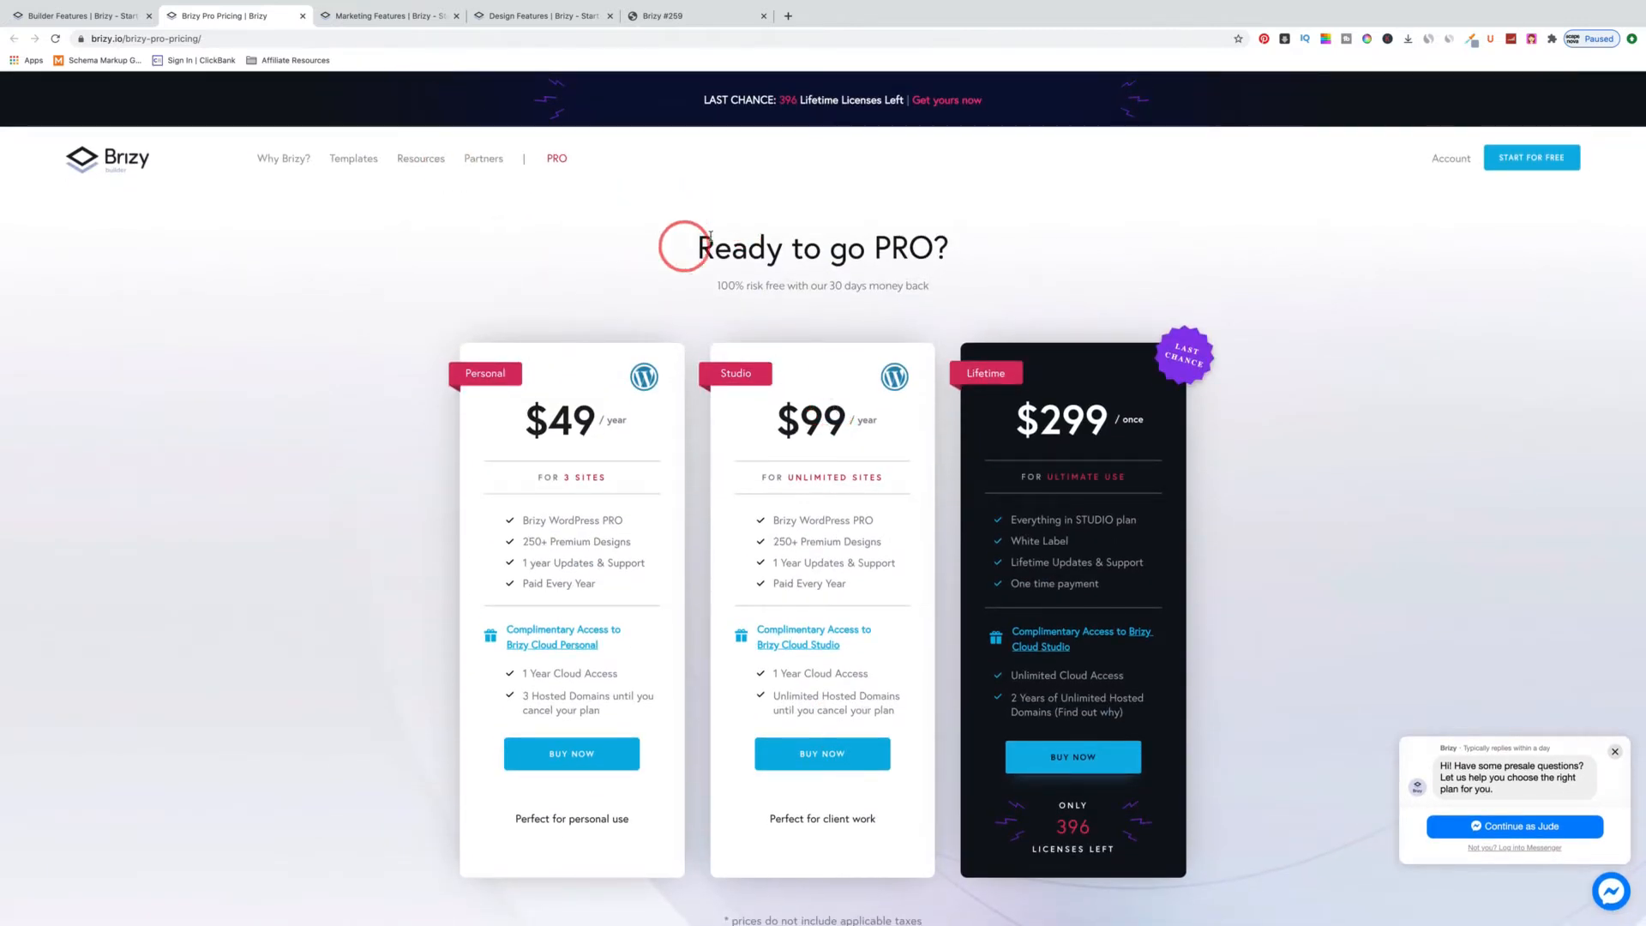
Step: Open the Brizy marketing features page and examine the email marketing integrations
left_click(382, 21)
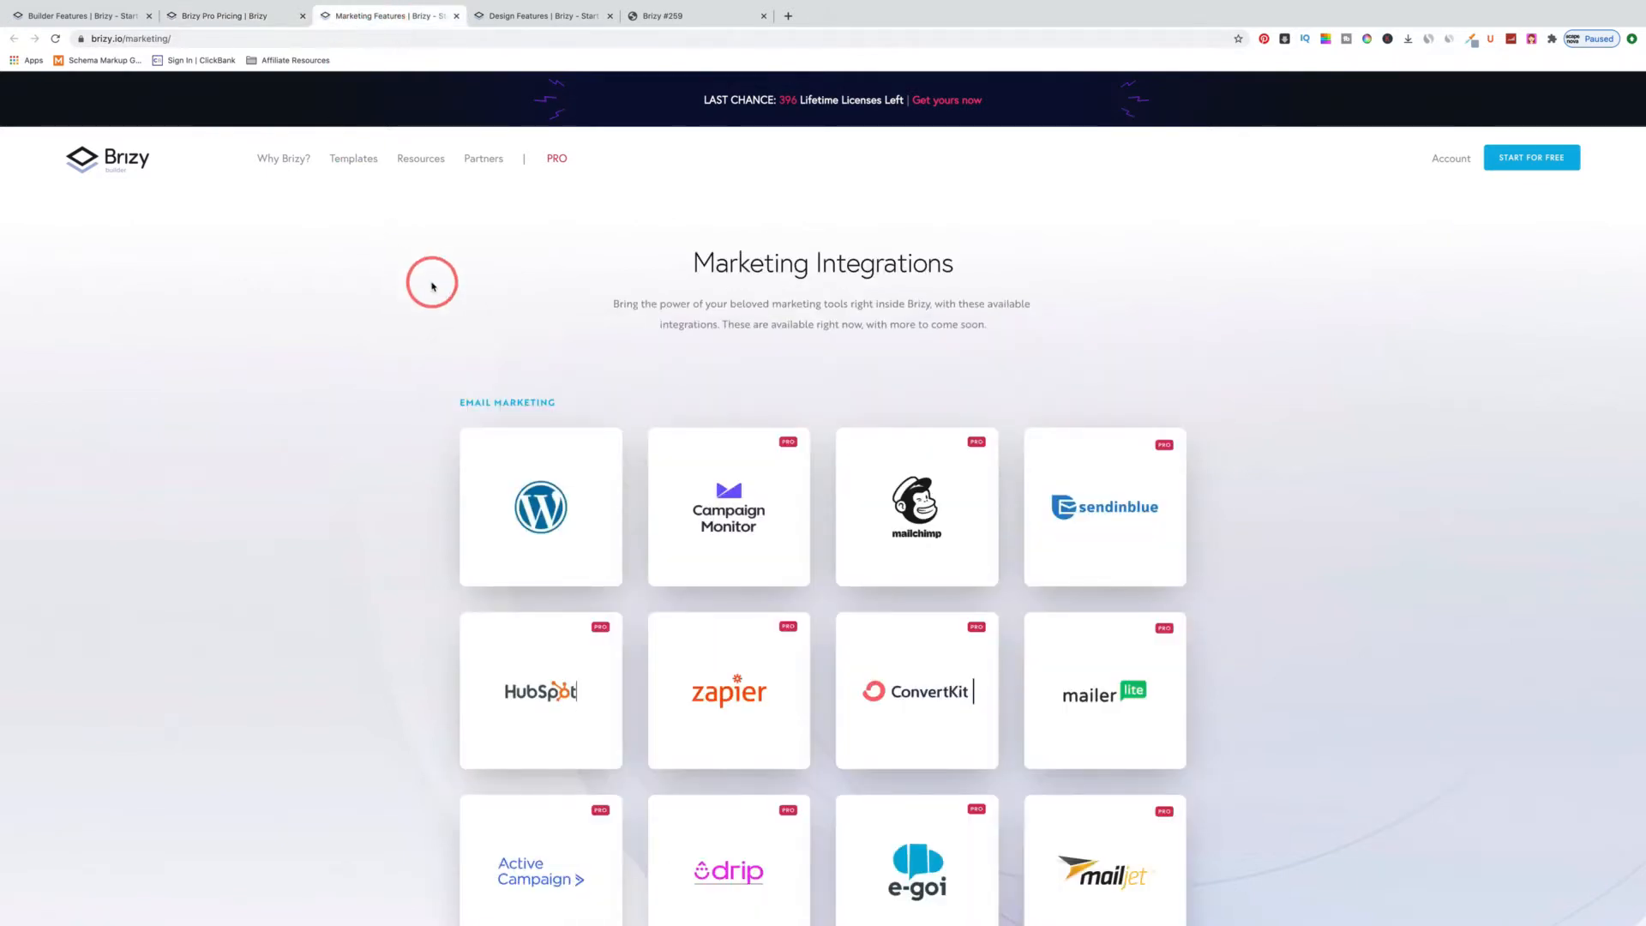
scroll(430, 283, "down", 3)
scroll(432, 286, "down", 2)
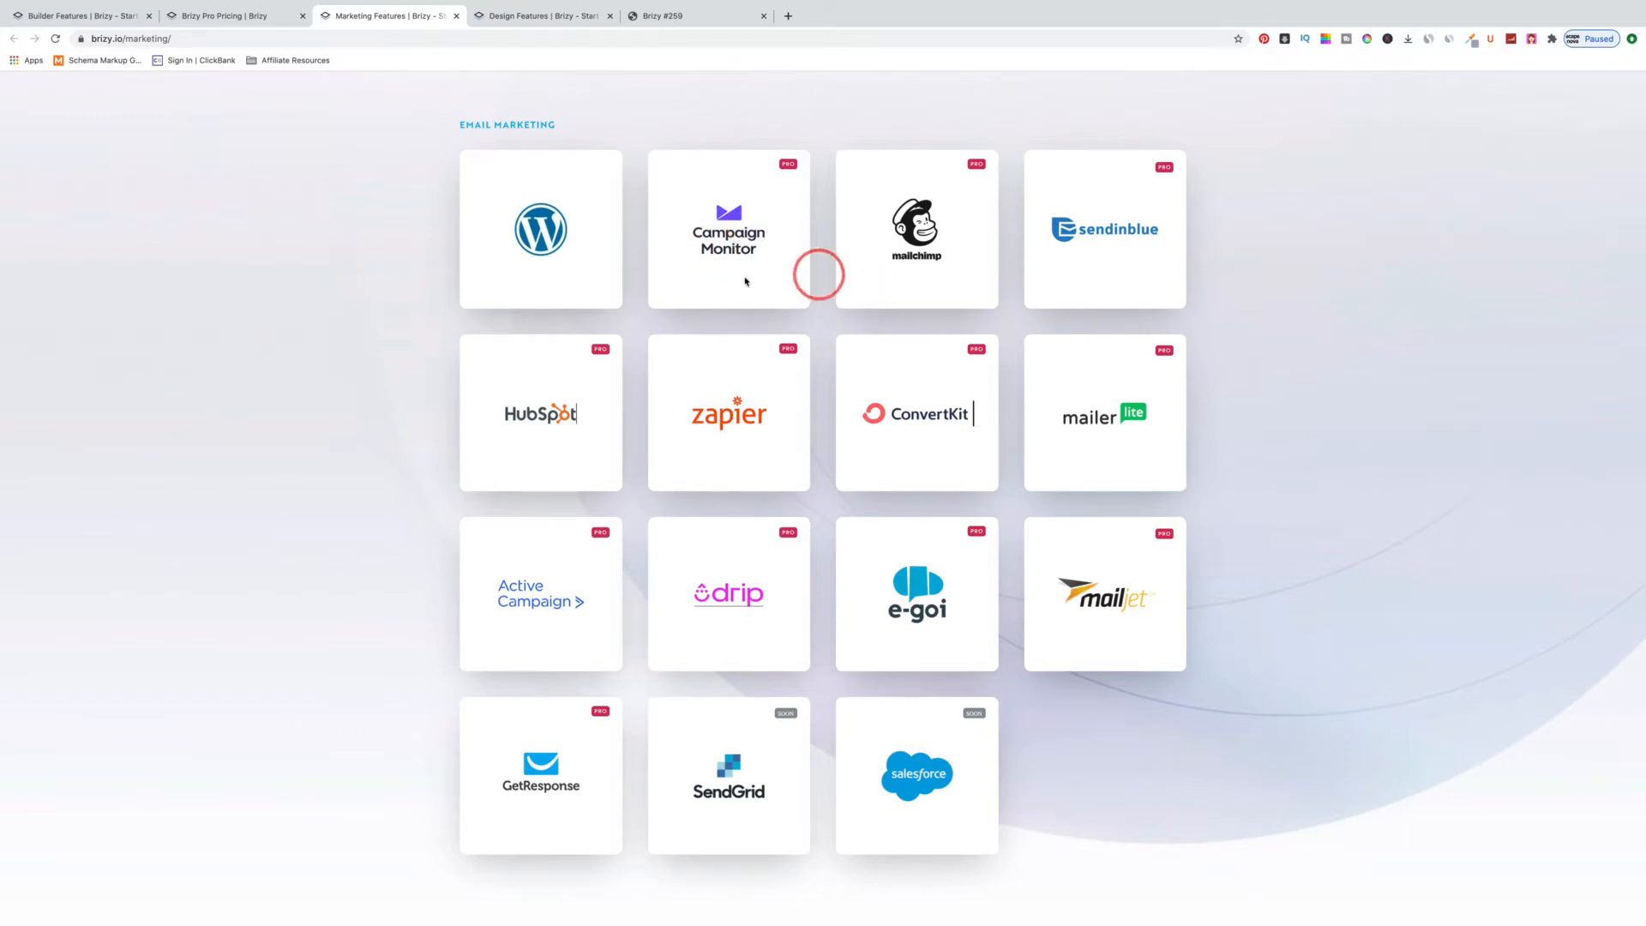
scroll(696, 381, "down", 1)
scroll(696, 382, "up", 1)
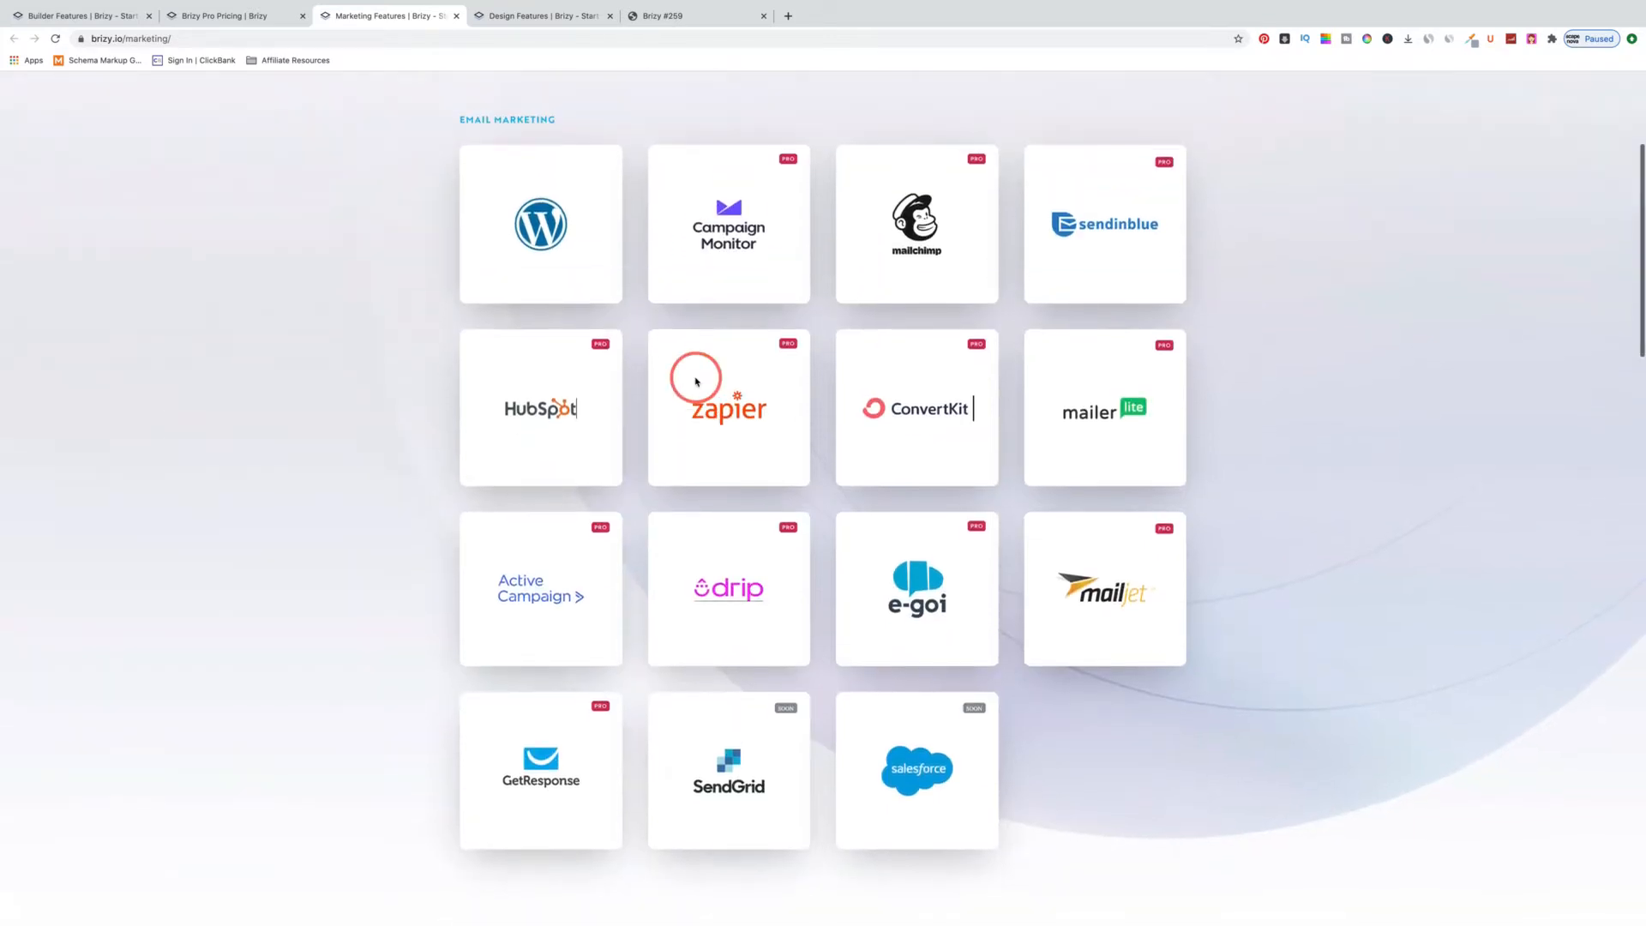
scroll(697, 382, "down", 1)
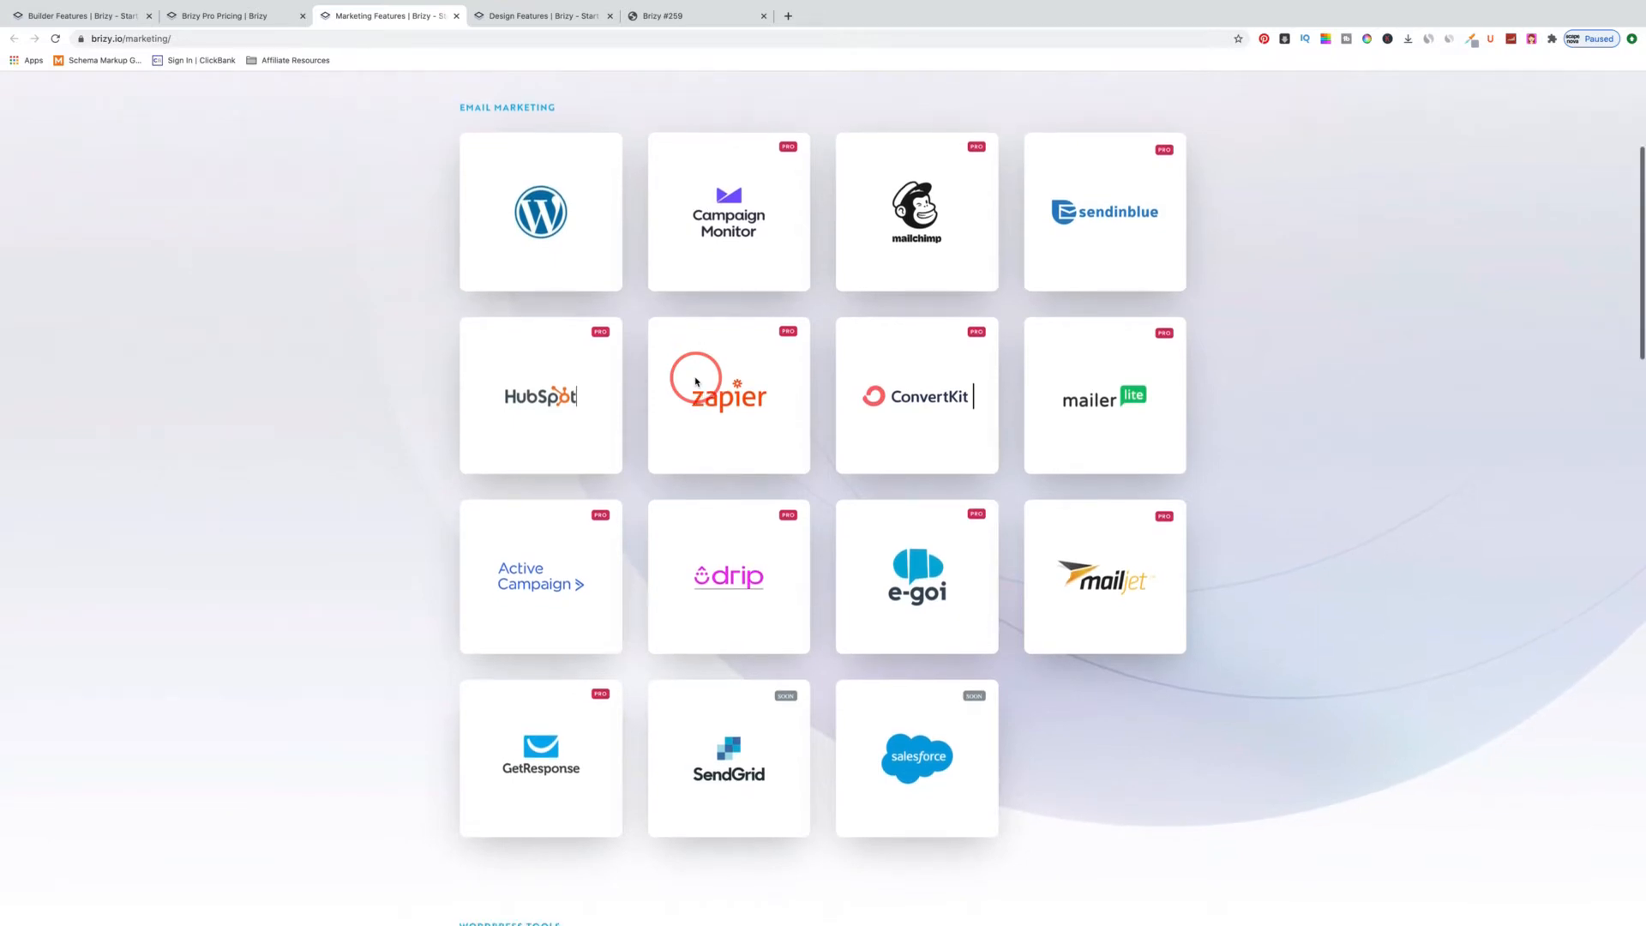
scroll(696, 381, "down", 1)
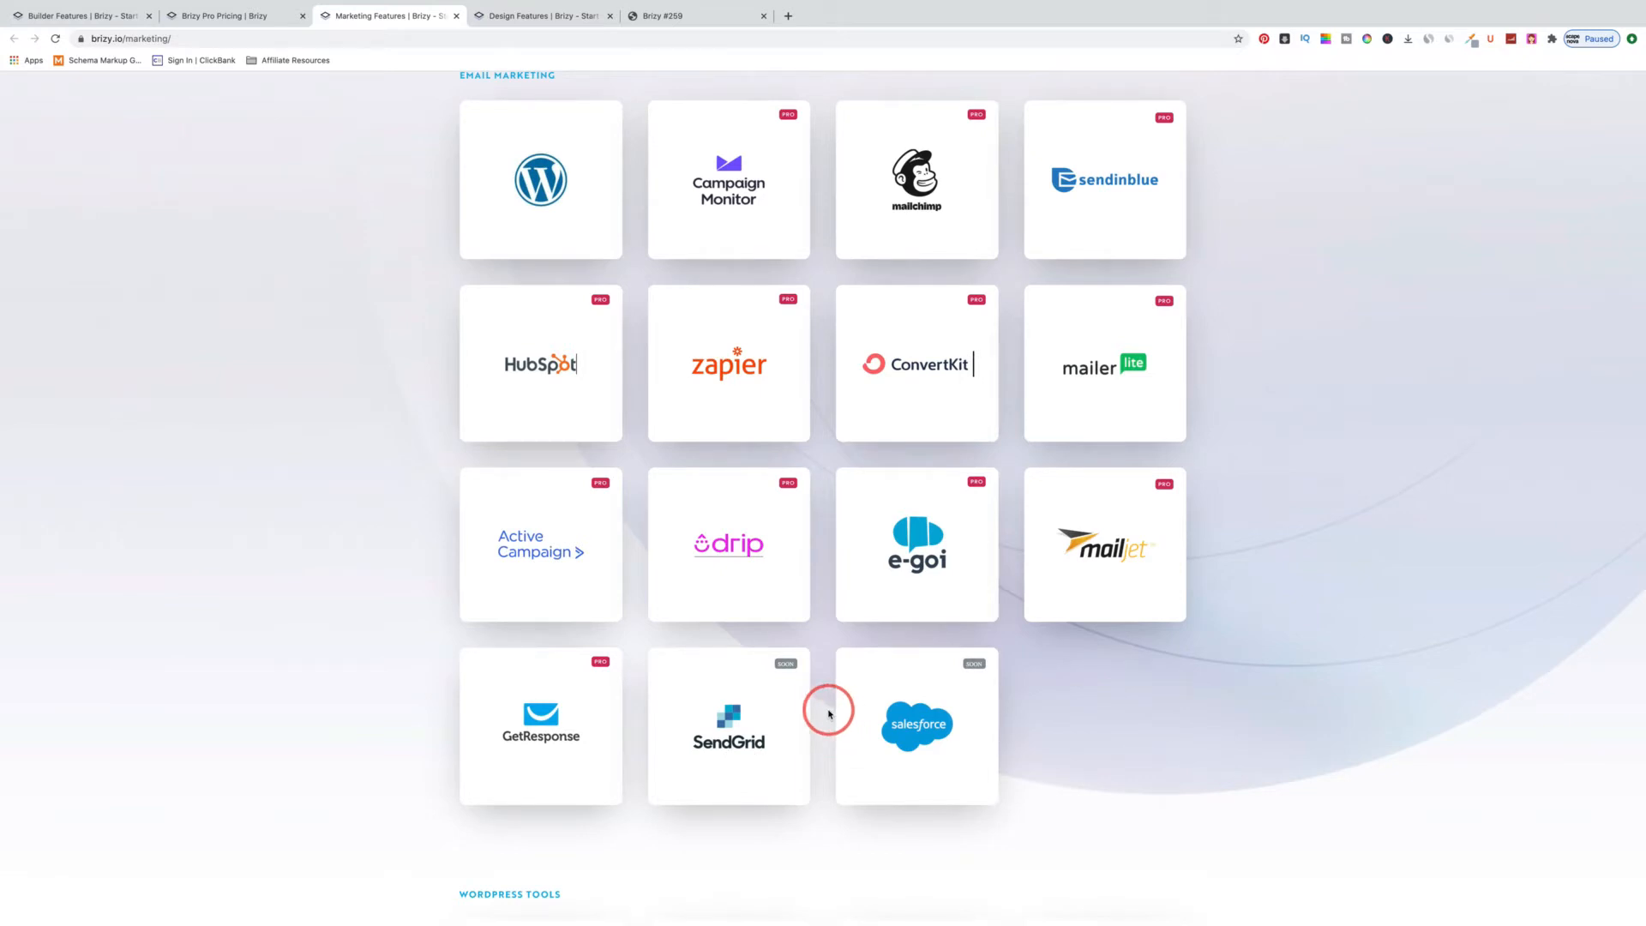
Step: Examine the WordPress Tools and Media & Fonts integrations, comparing them with the email marketing ones
scroll(829, 714, "down", 5)
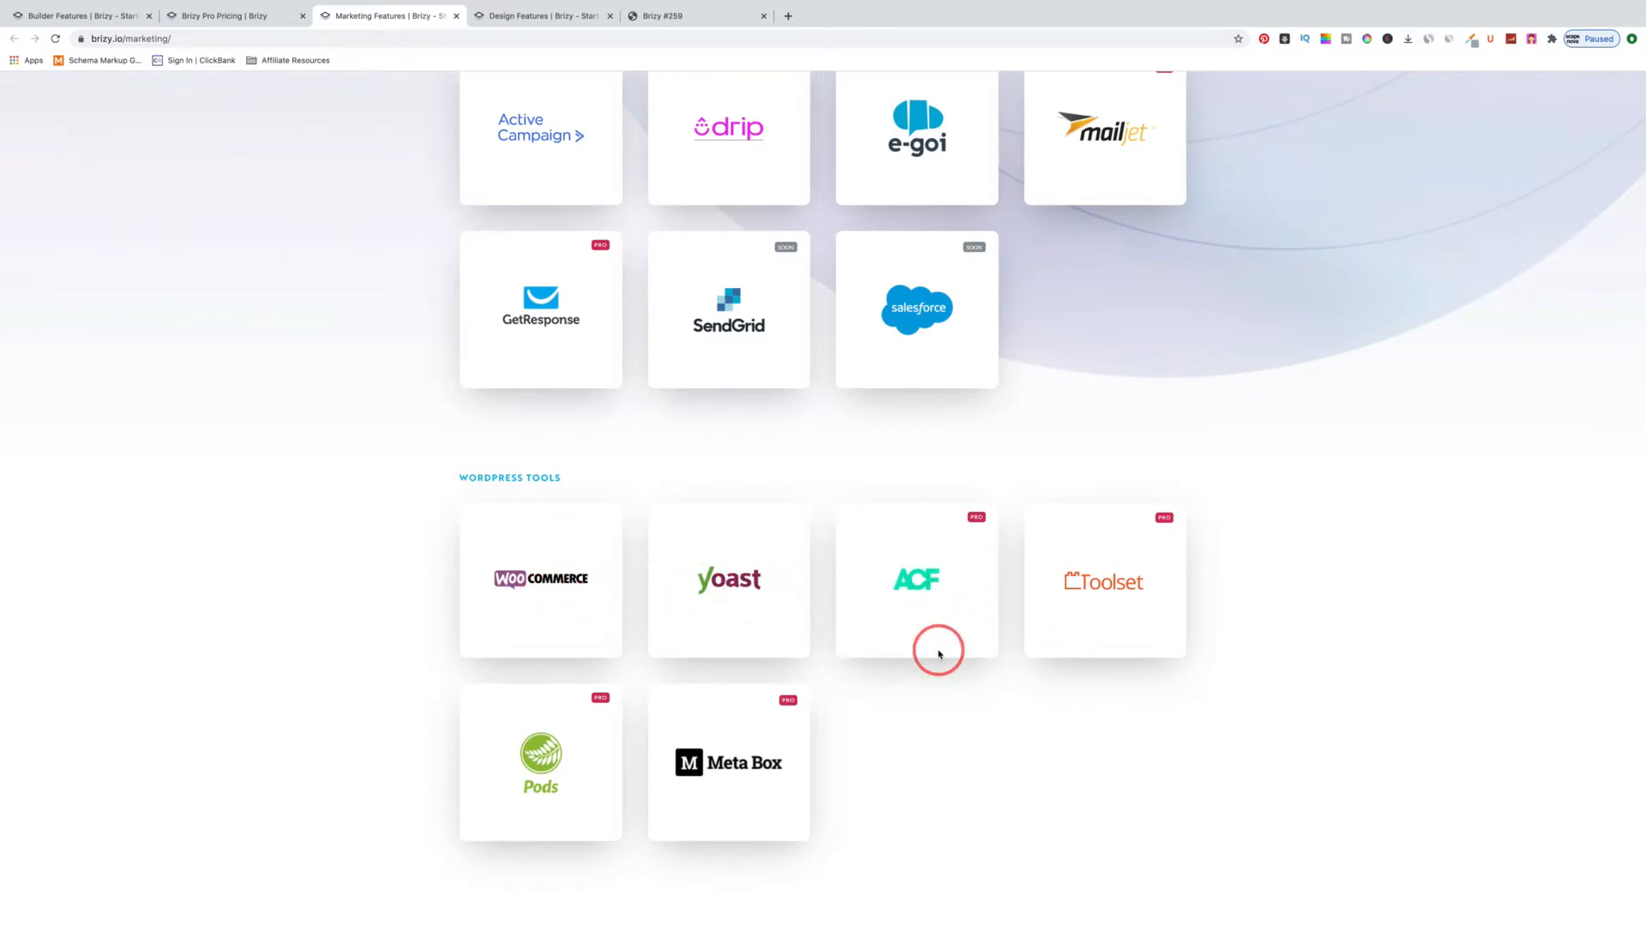
scroll(939, 654, "down", 1)
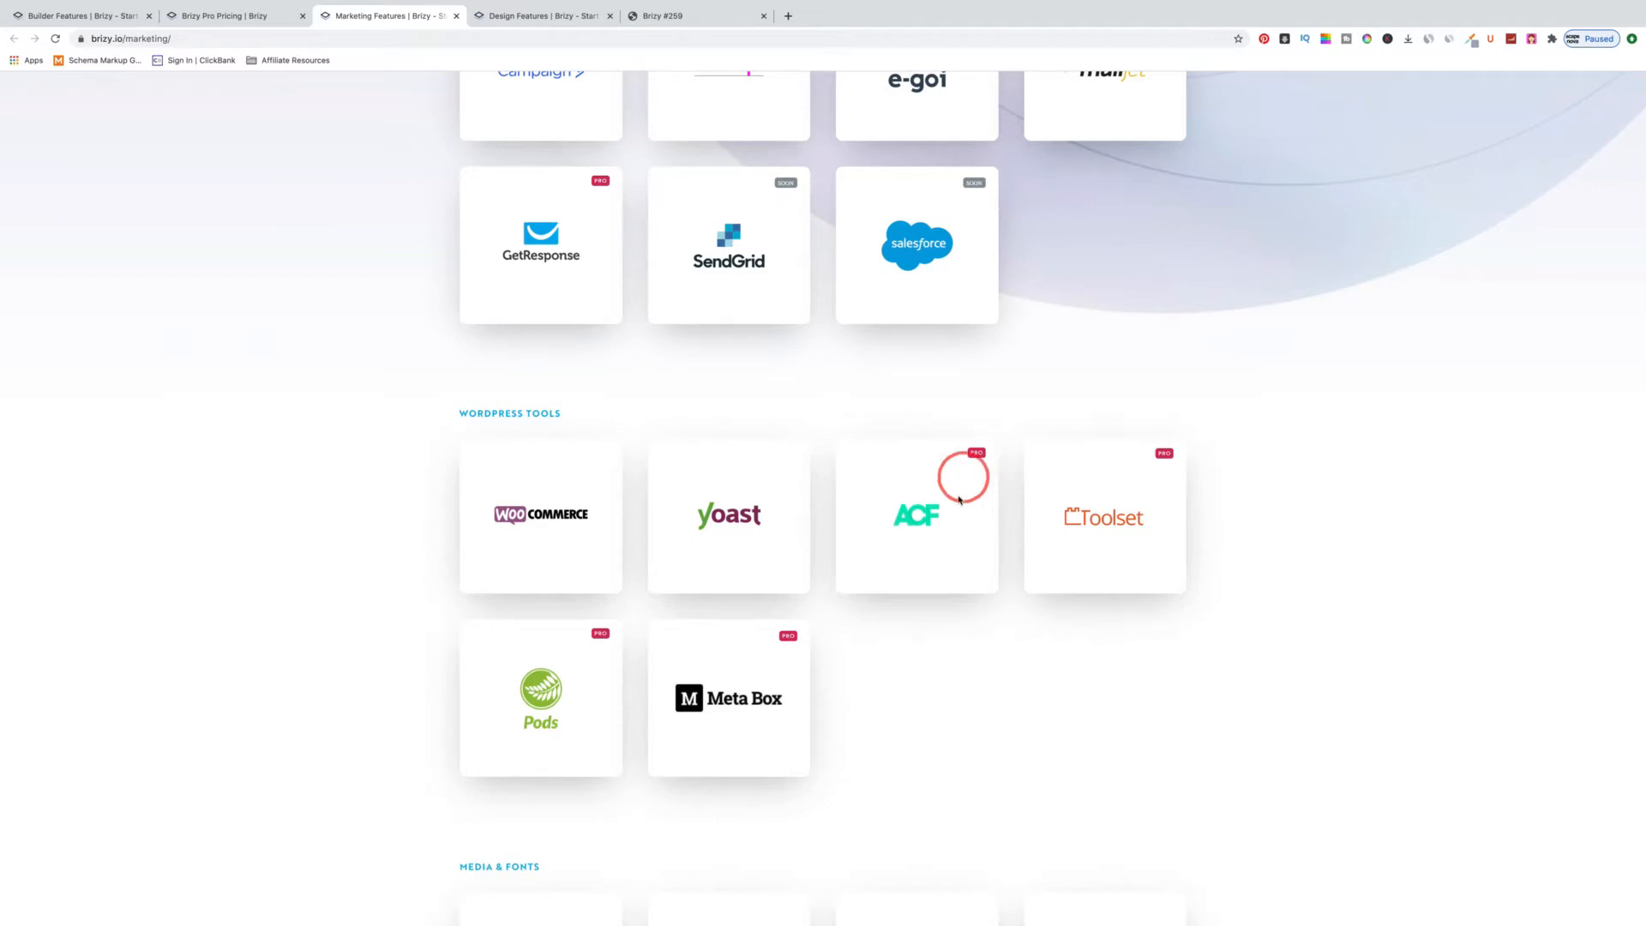
scroll(963, 474, "down", 6)
scroll(952, 511, "up", 5)
scroll(952, 515, "up", 1)
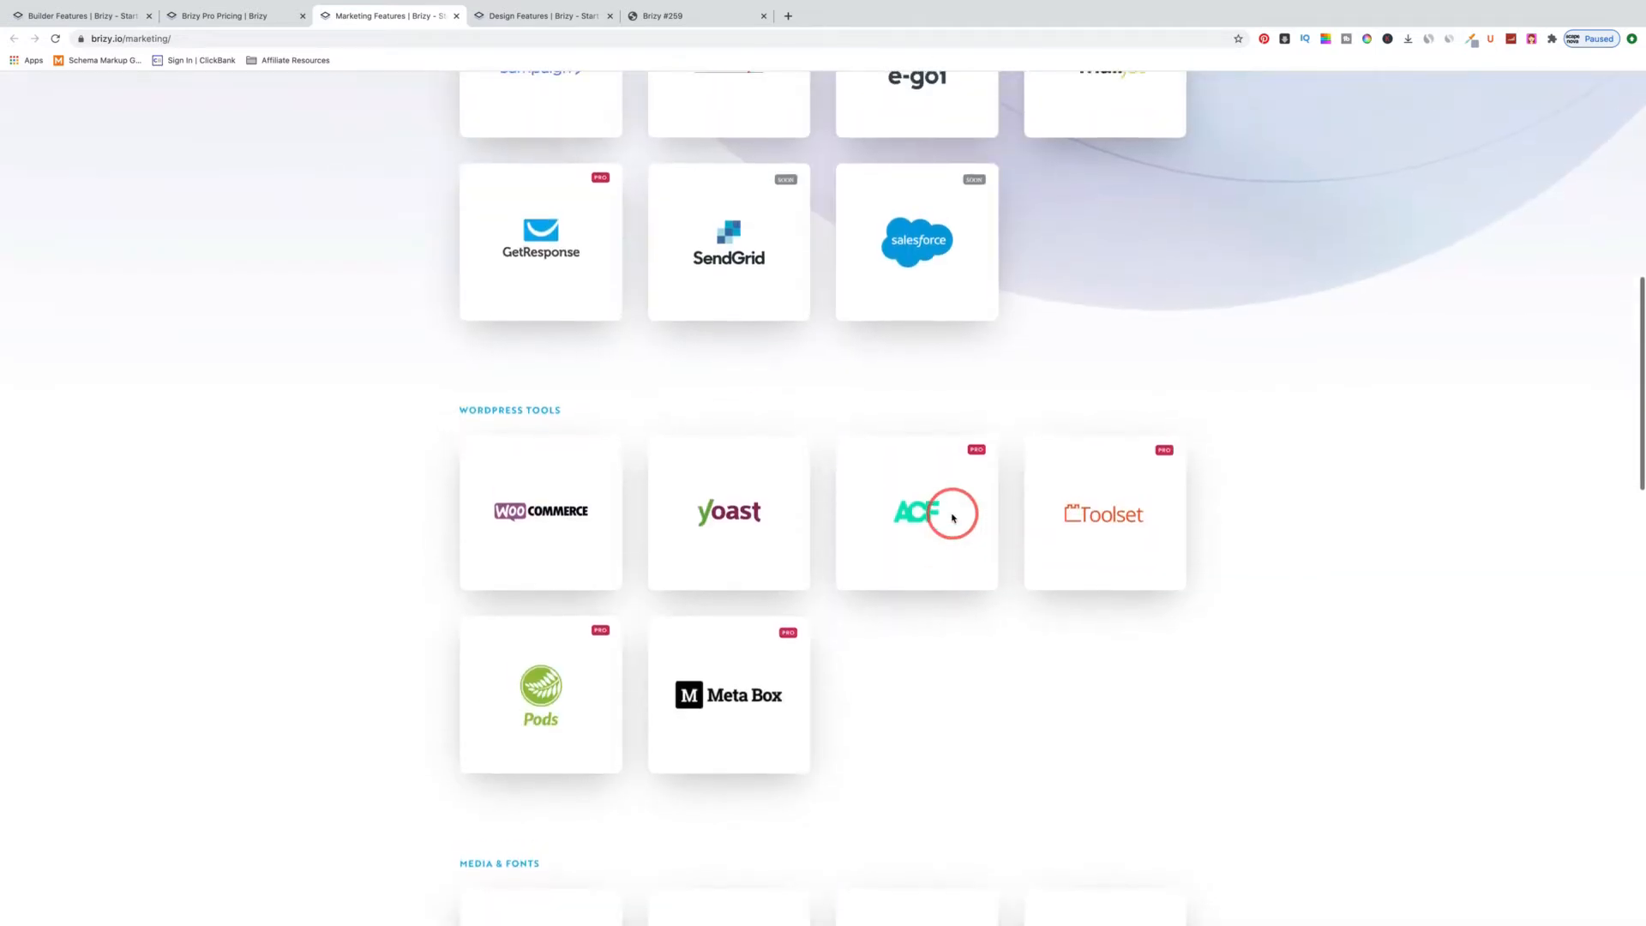
scroll(977, 467, "up", 5)
scroll(959, 480, "up", 2)
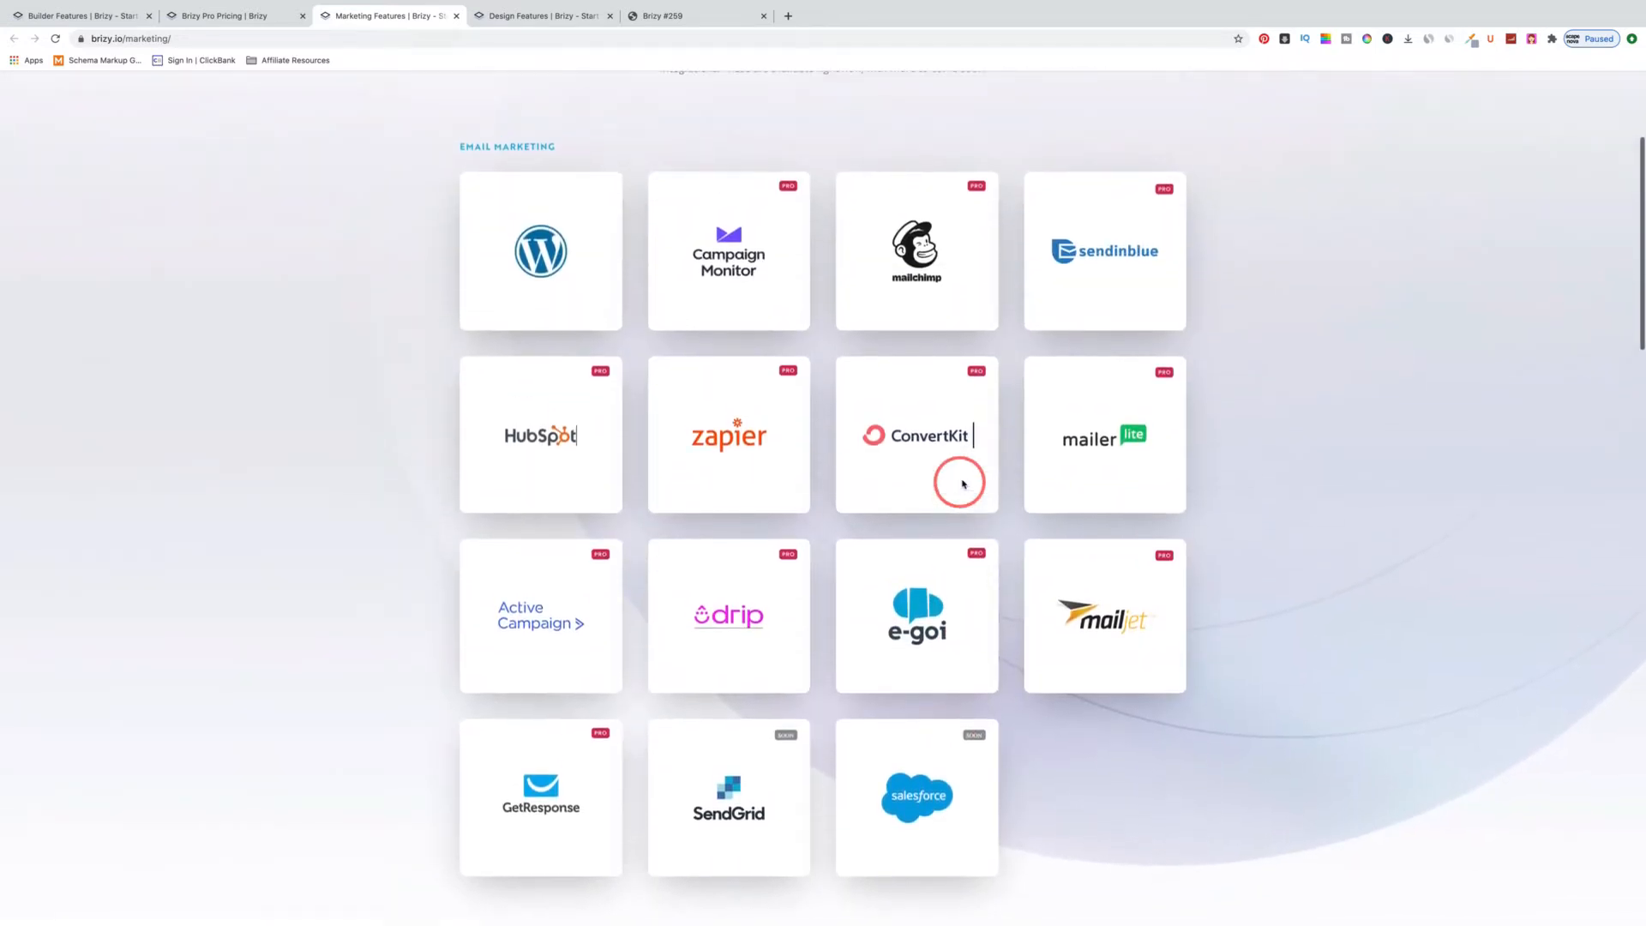
scroll(939, 667, "down", 2)
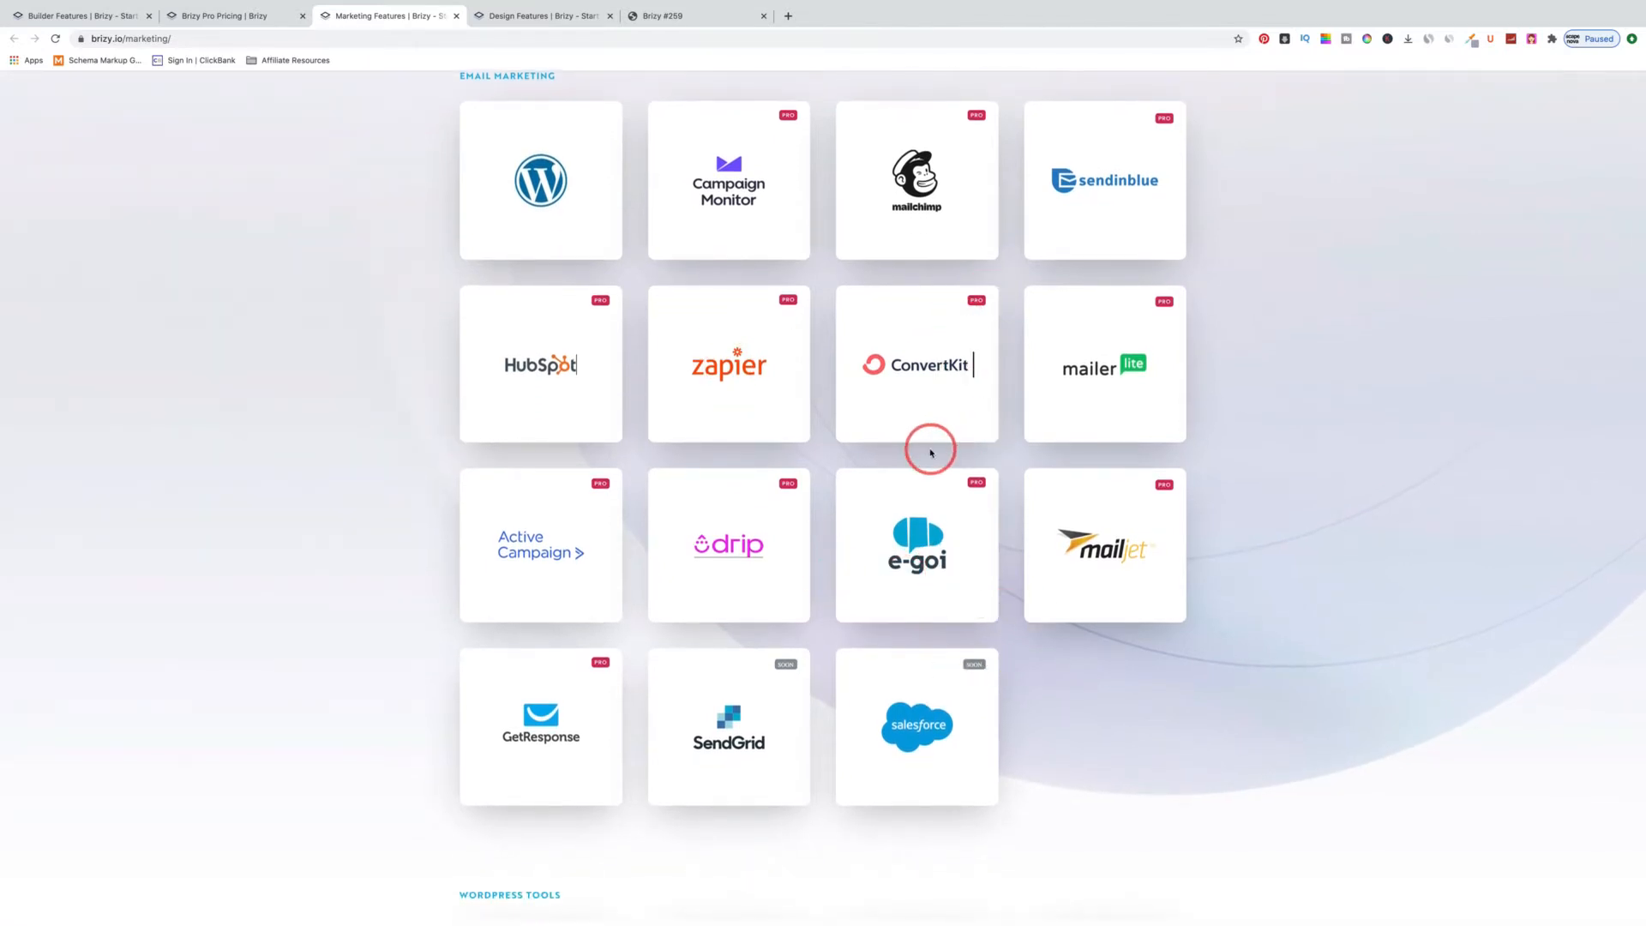
scroll(931, 450, "down", 7)
scroll(930, 452, "down", 5)
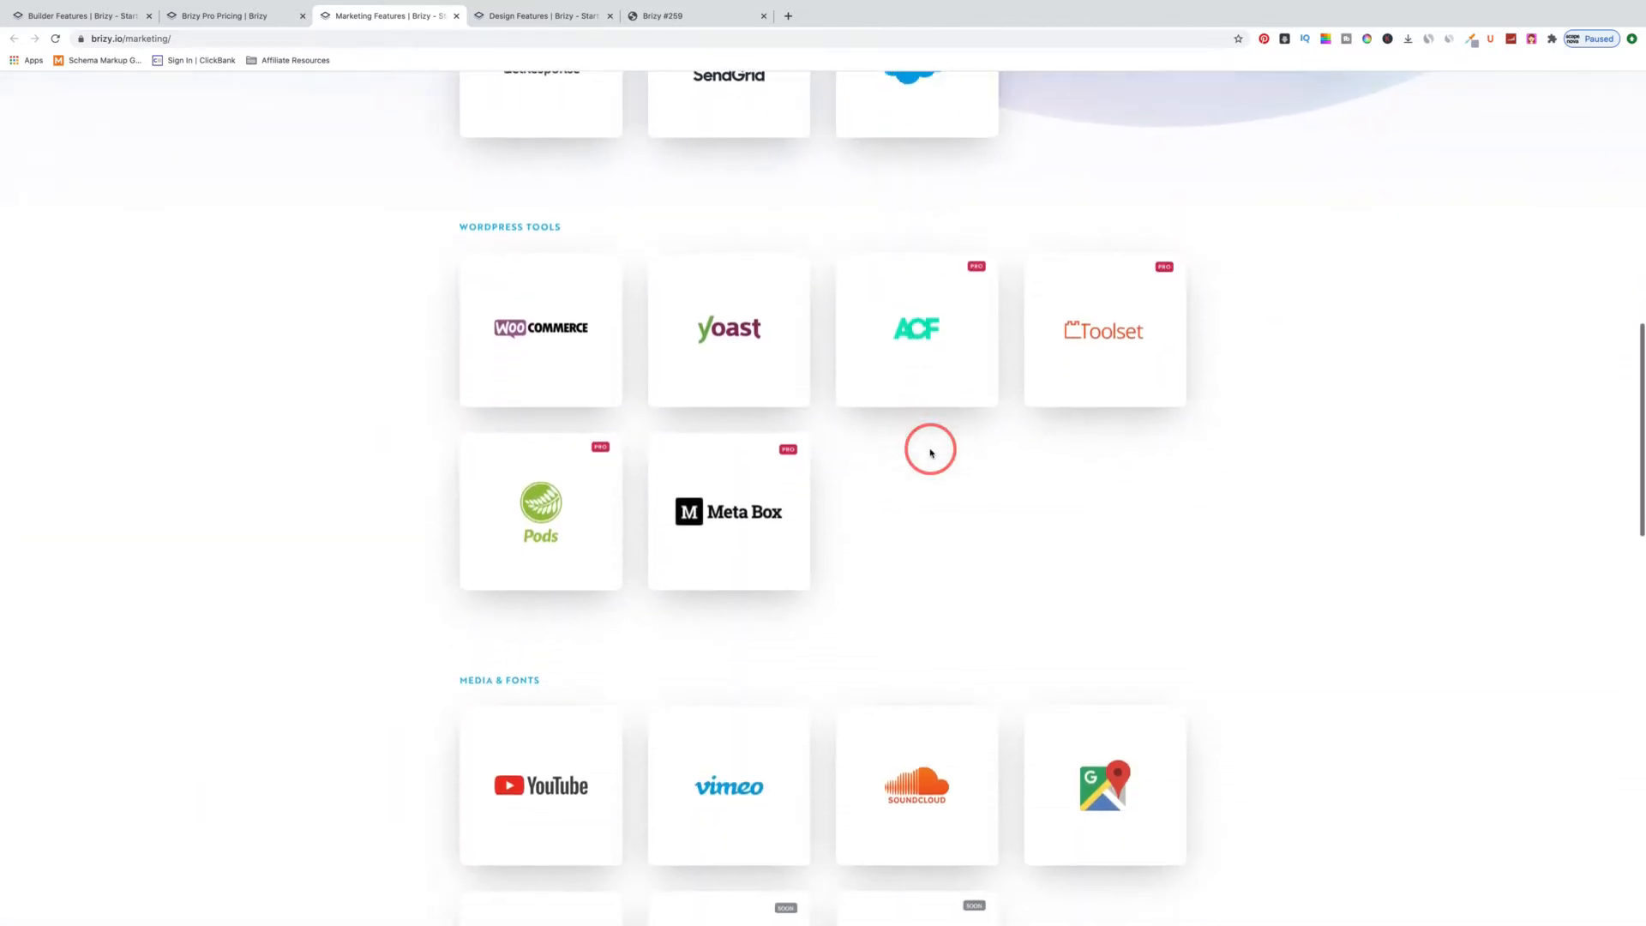
scroll(931, 451, "up", 14)
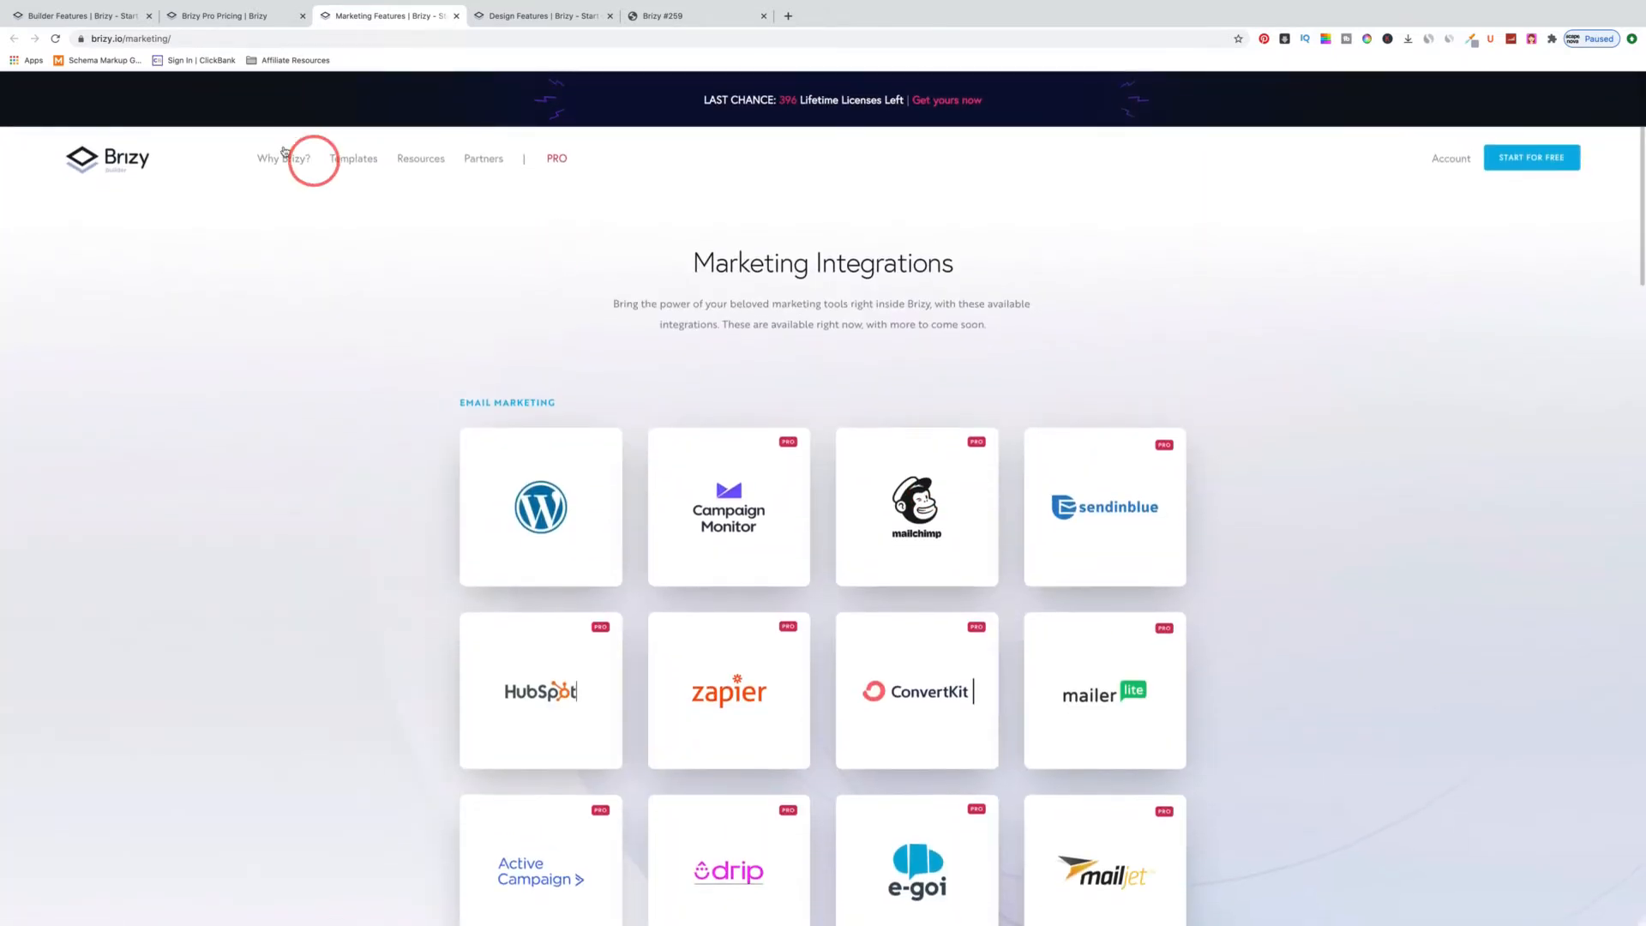
Step: Open the Brizy design features page and look at the Global Styling section
left_click(538, 19)
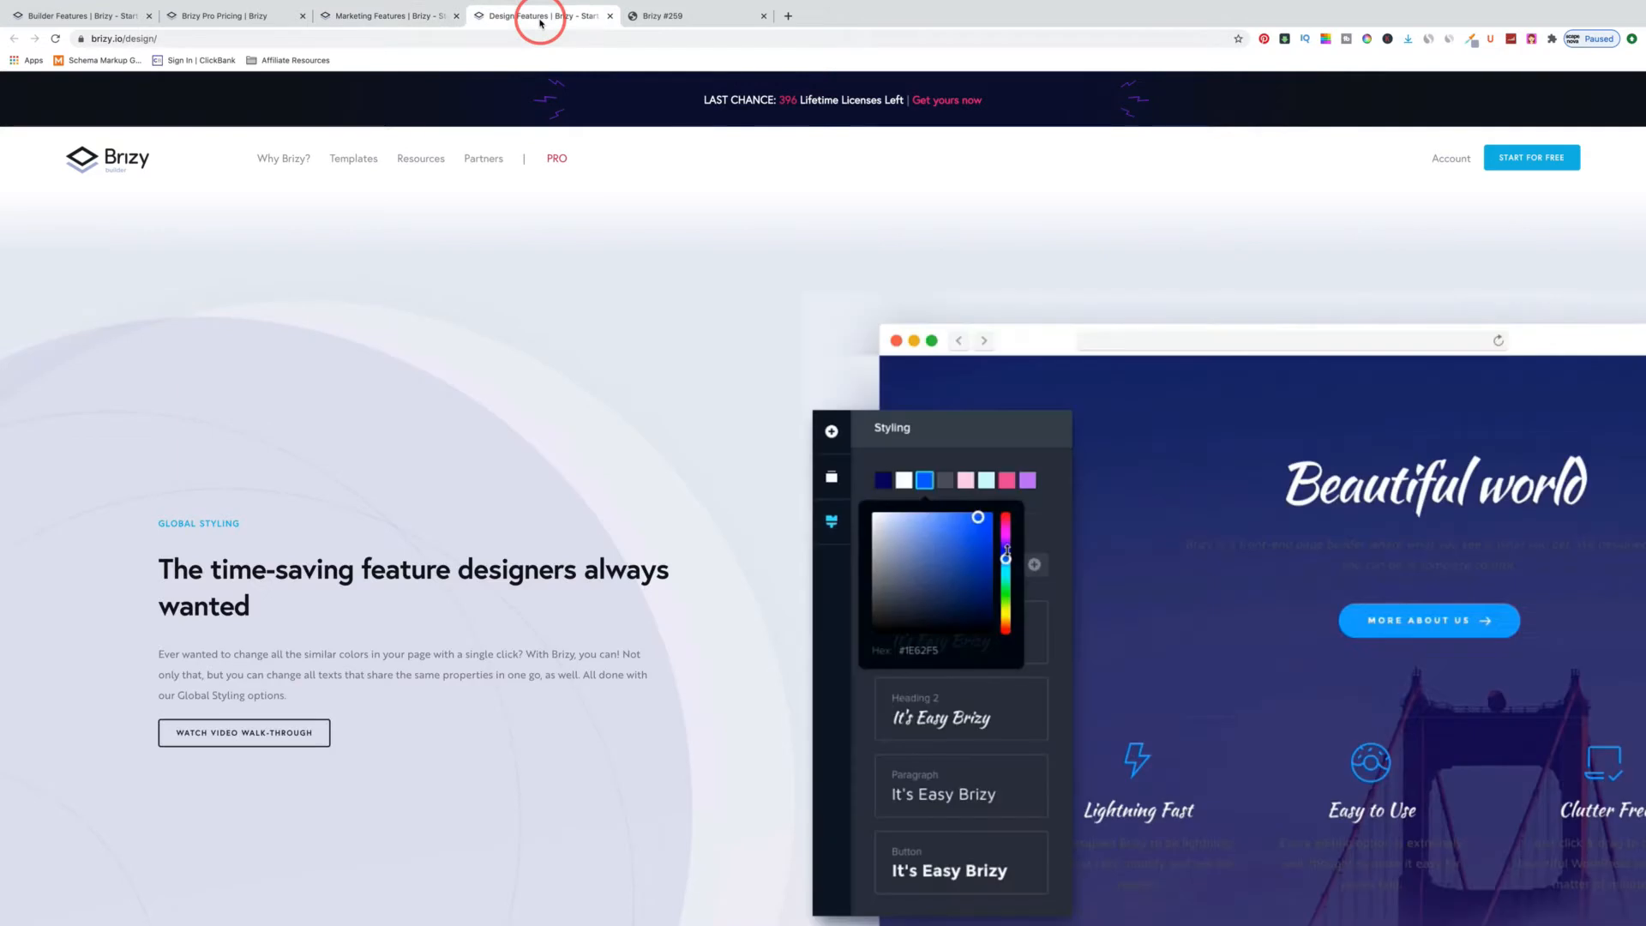
scroll(609, 286, "down", 2)
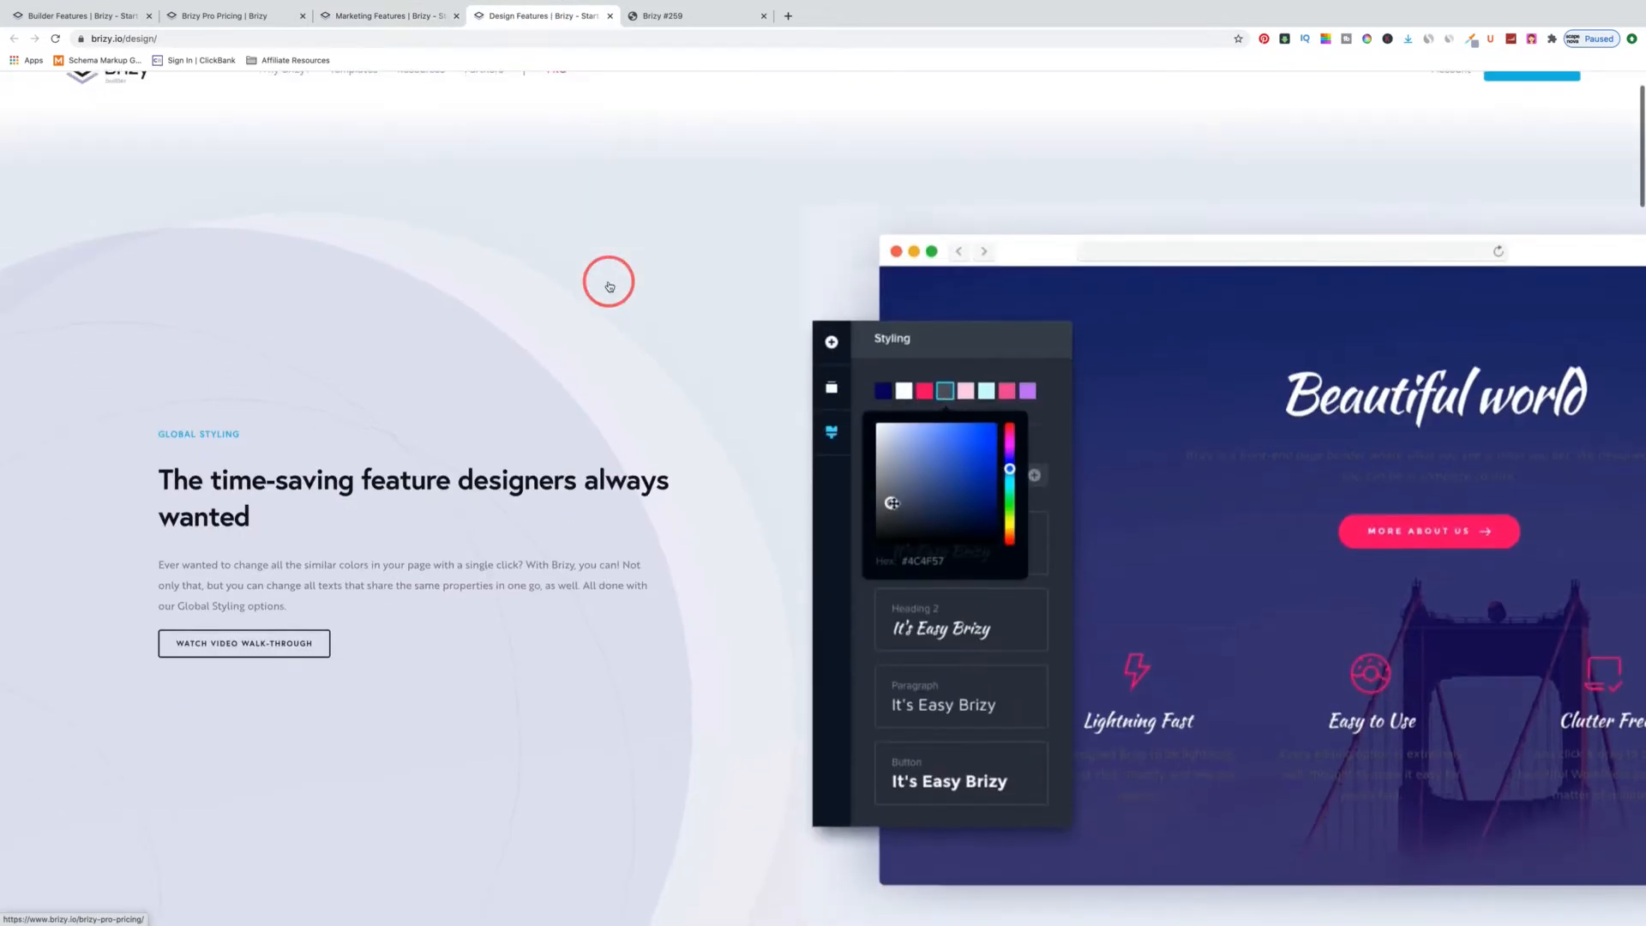
scroll(608, 281, "down", 1)
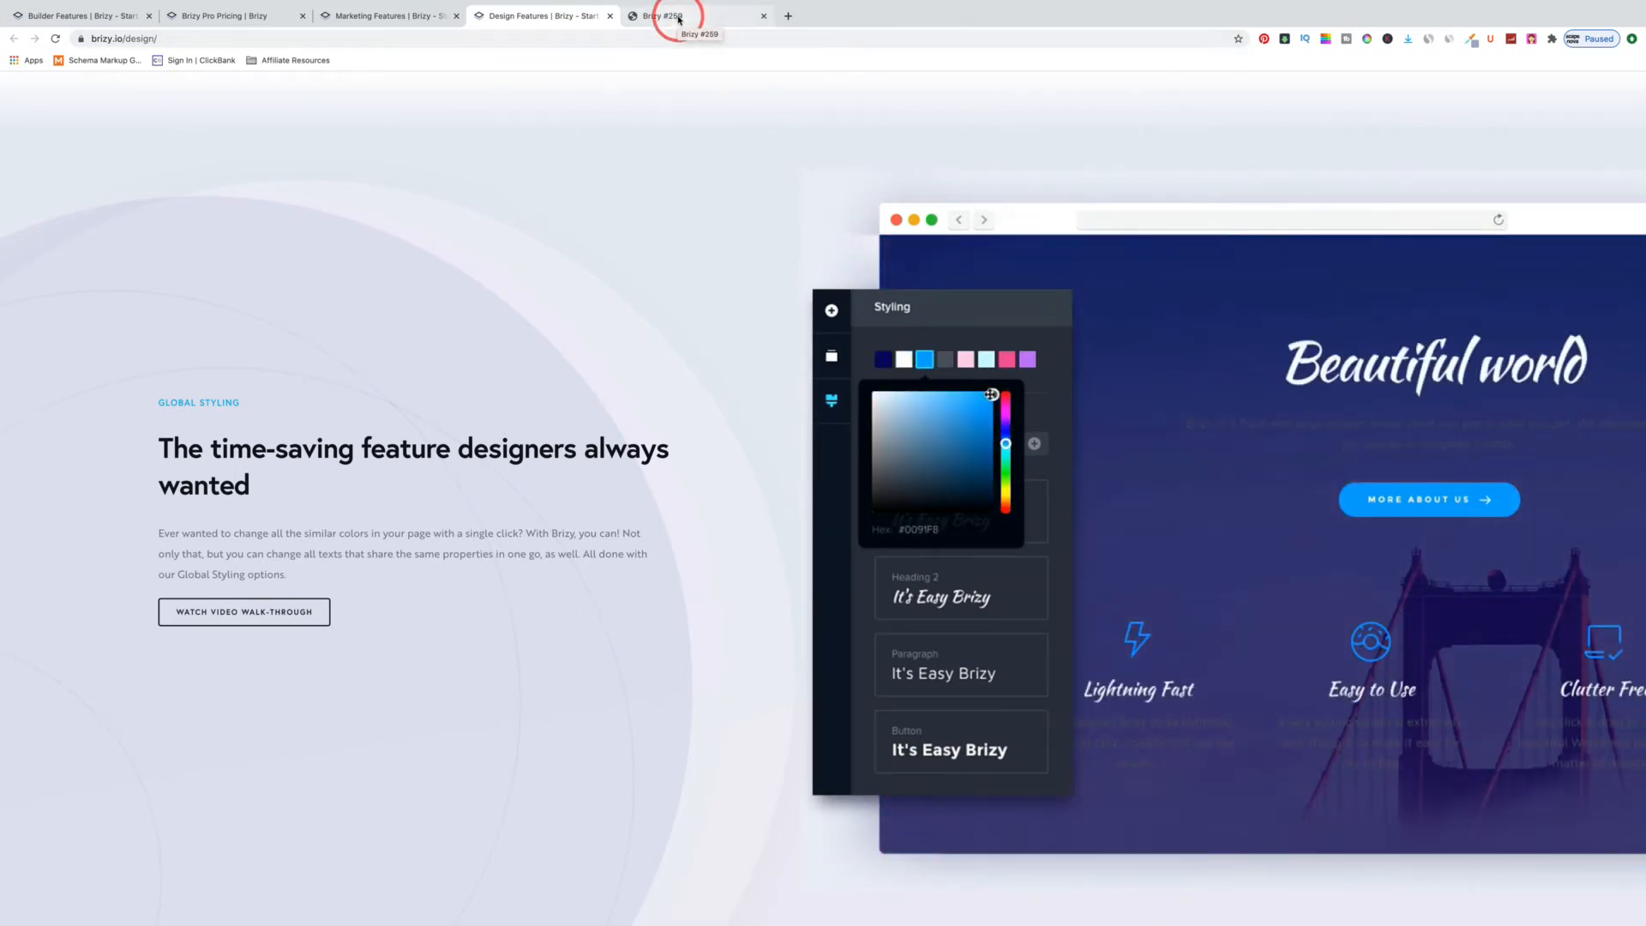
Step: Switch to the Brizy #259 page editor and open the block library for the empty page
left_click(676, 17)
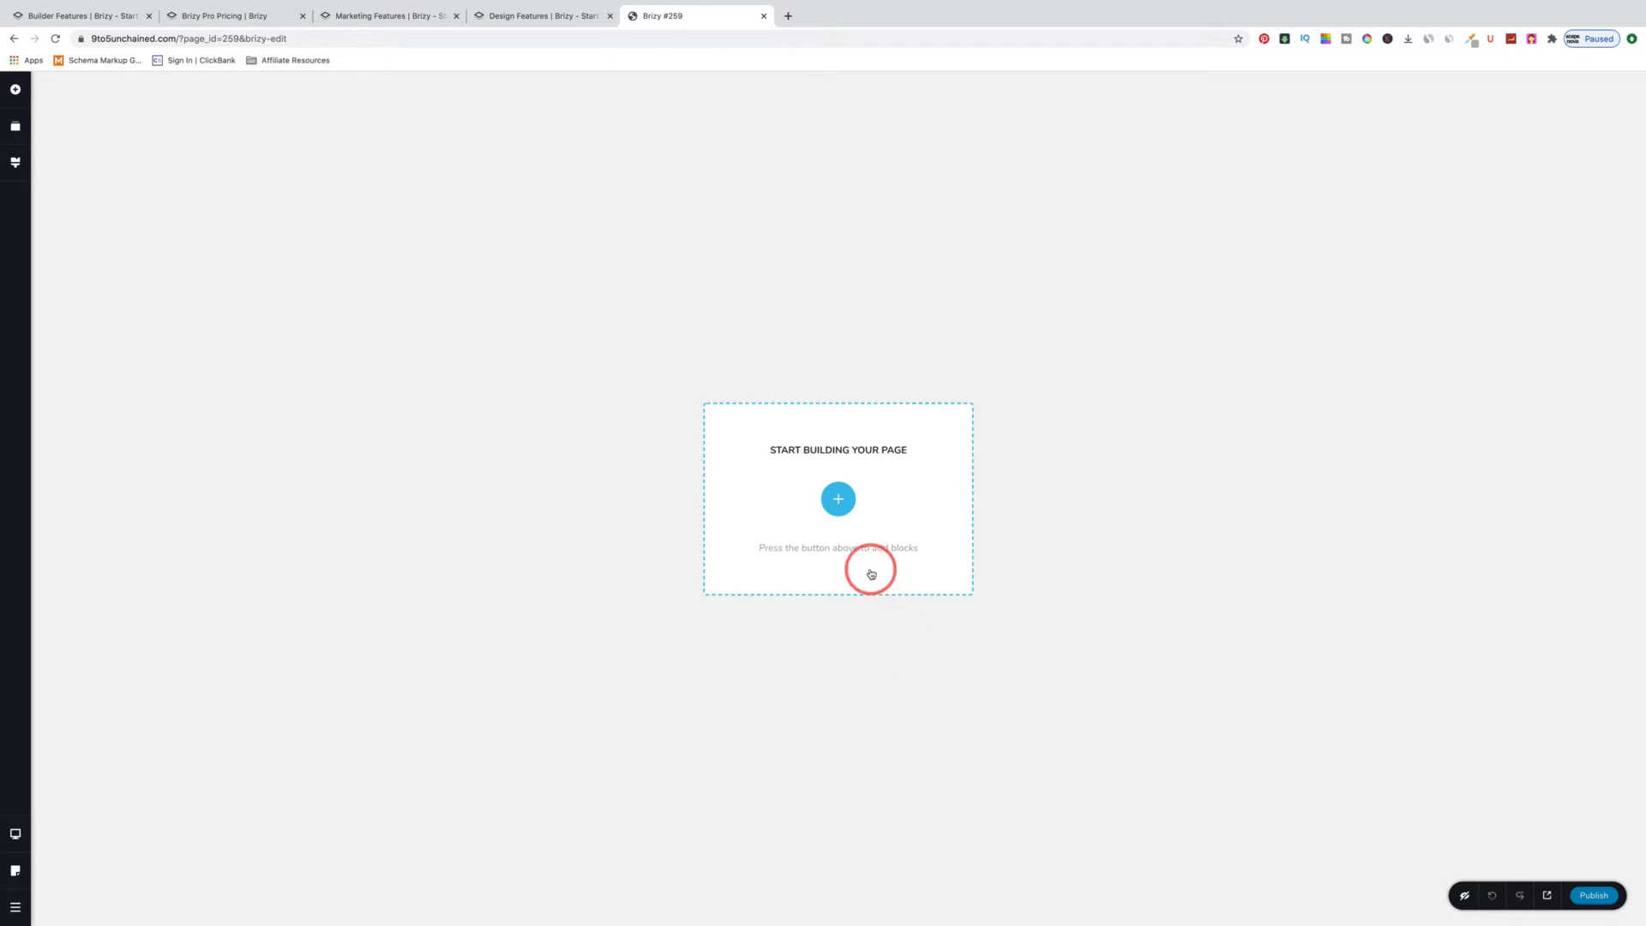
left_click(839, 502)
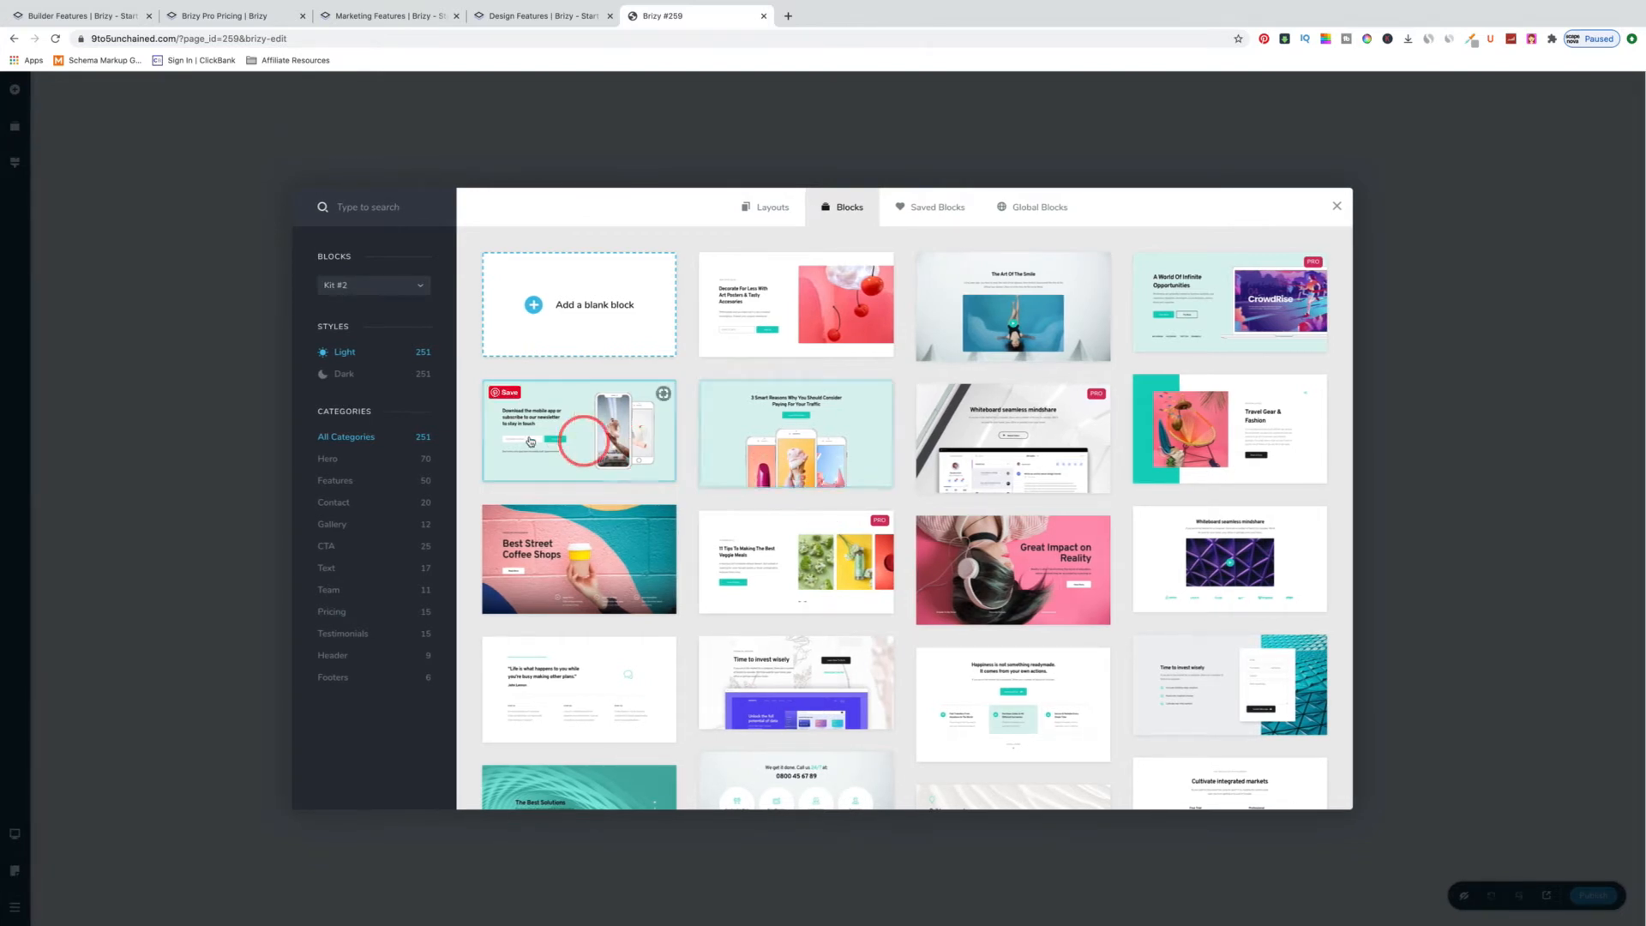
Step: View the blocks offered in Kit #1, and return the block library to Kit #2
left_click(342, 376)
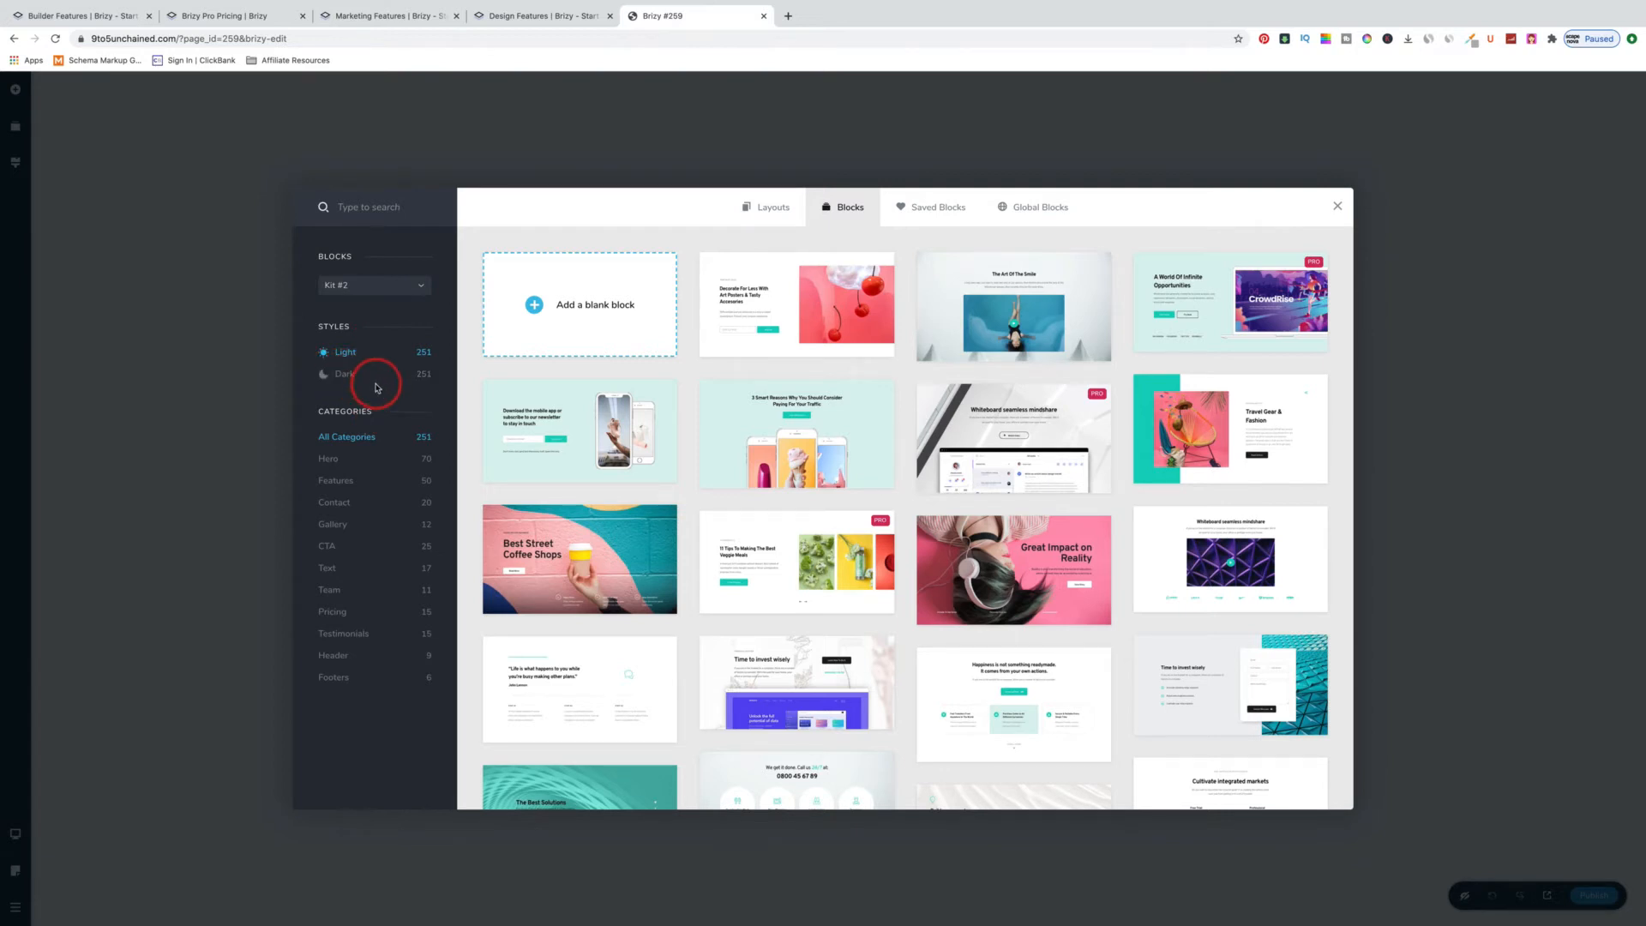
left_click(422, 288)
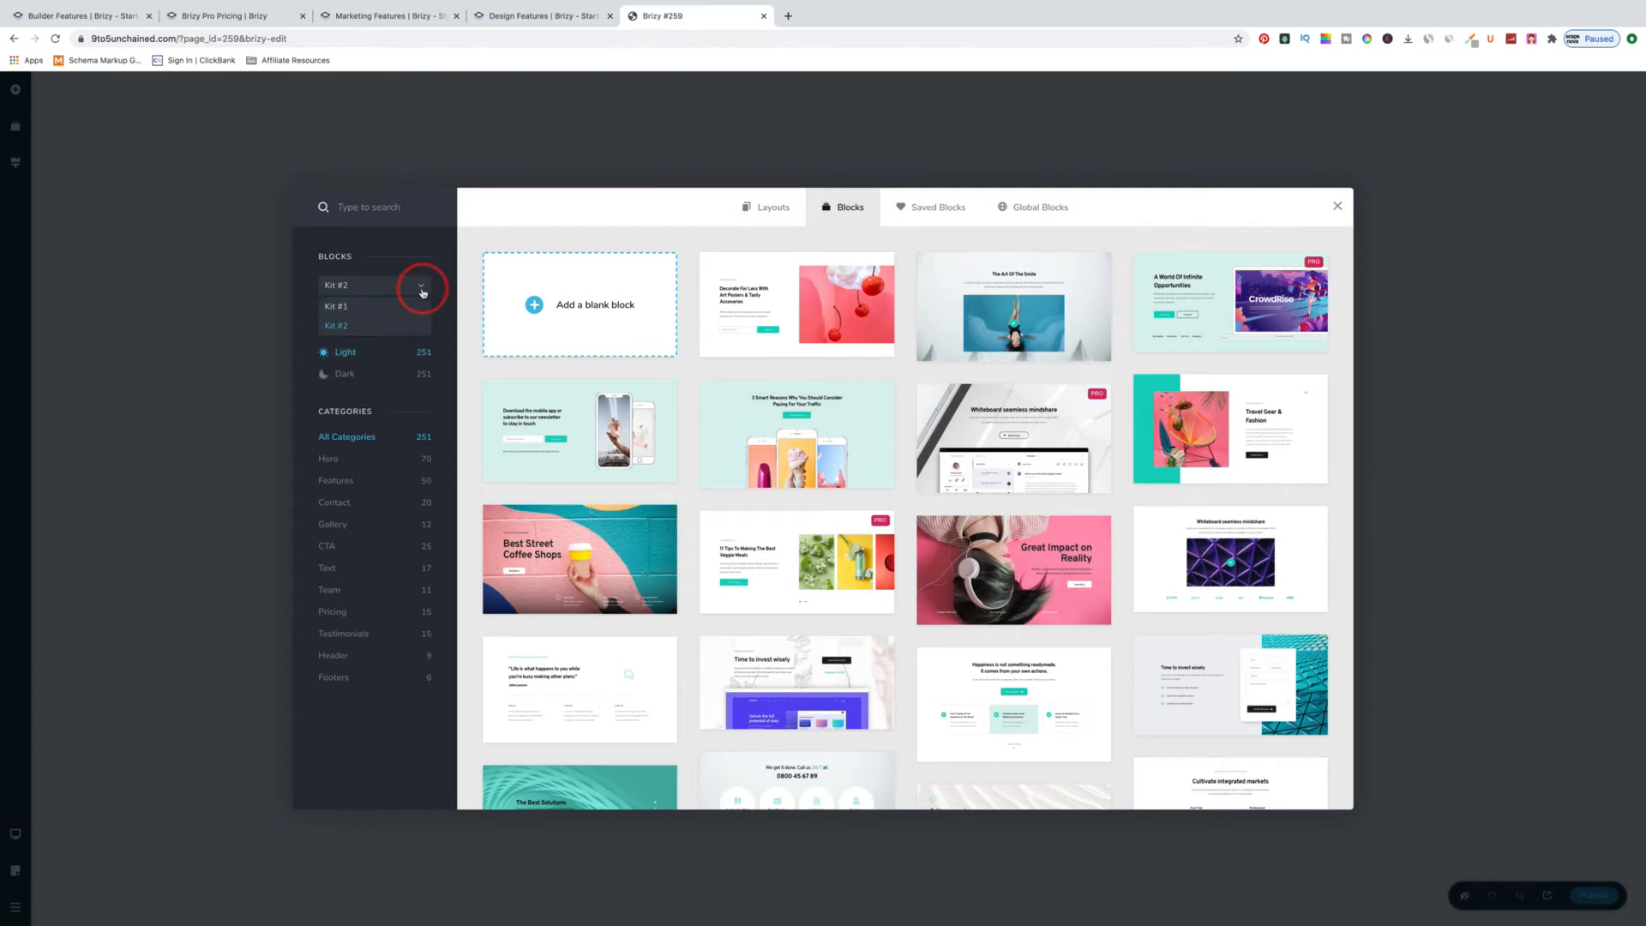
left_click(340, 307)
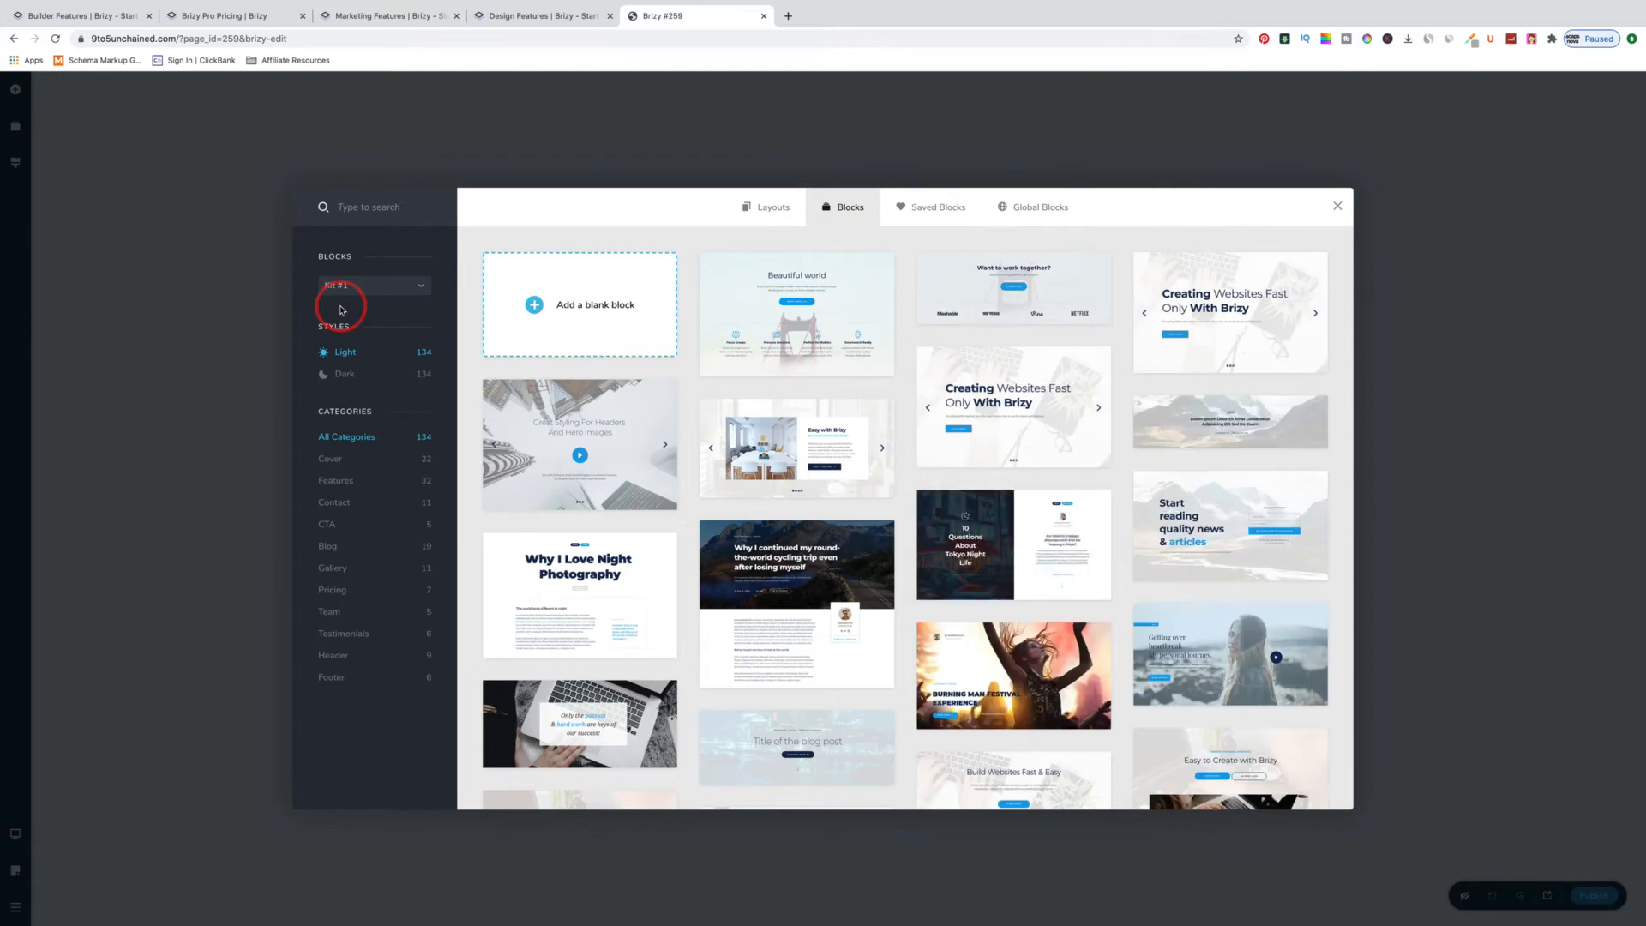
left_click(422, 288)
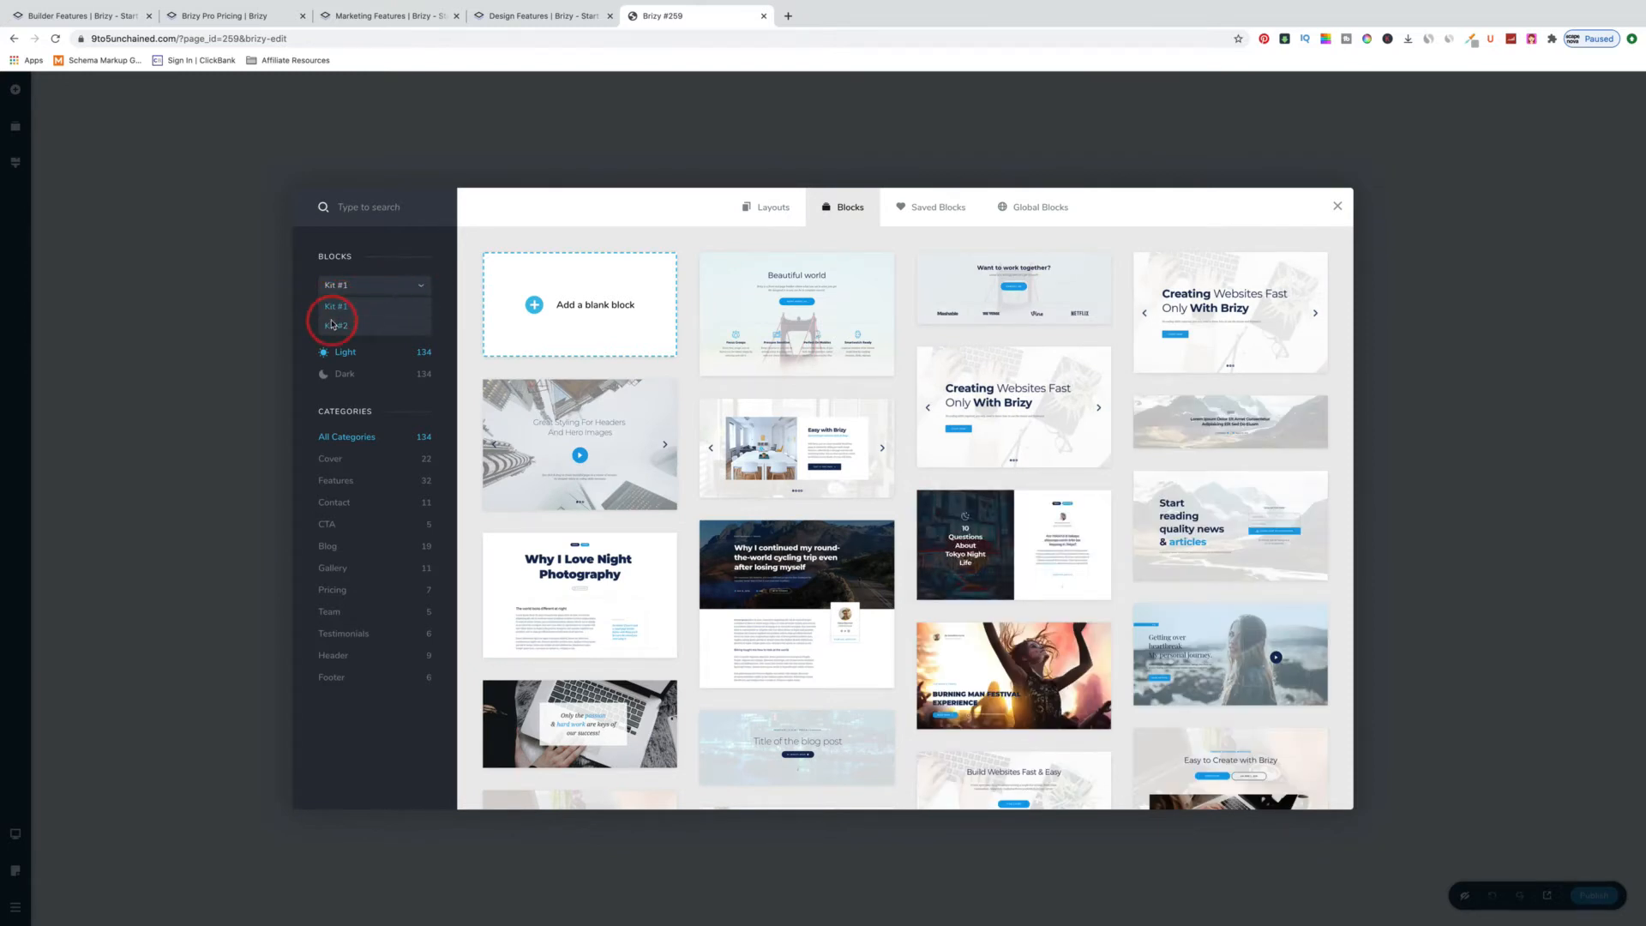
left_click(334, 325)
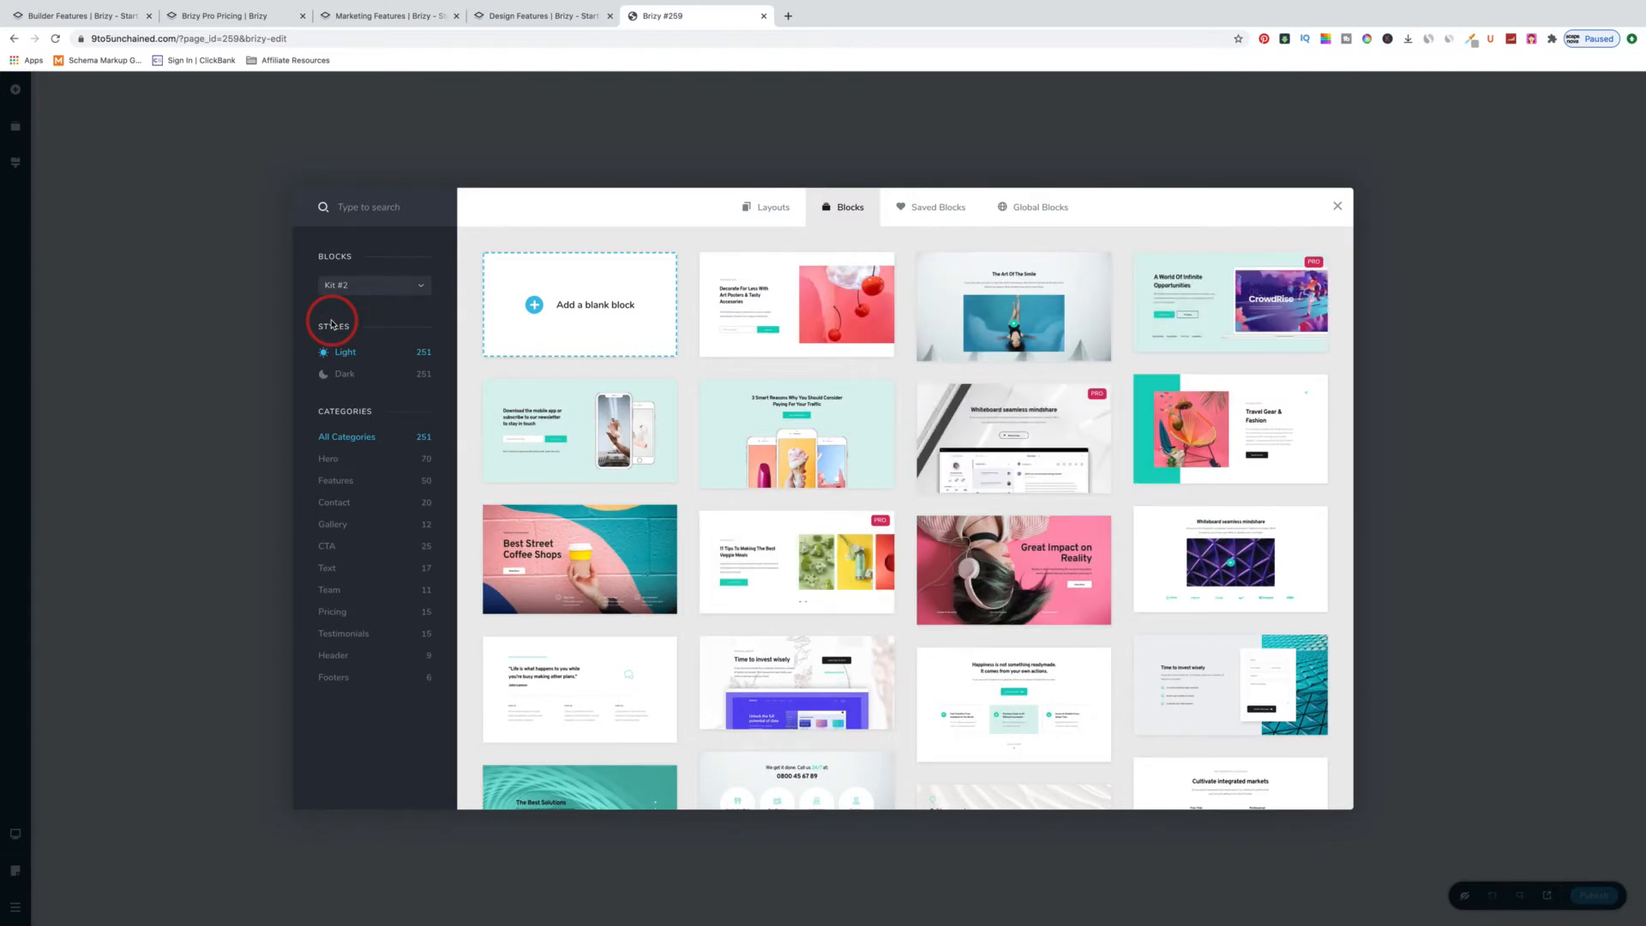
Step: Preview the Kit #2 blocks in the Dark style, and switch back to the Light style
left_click(347, 373)
left_click(347, 374)
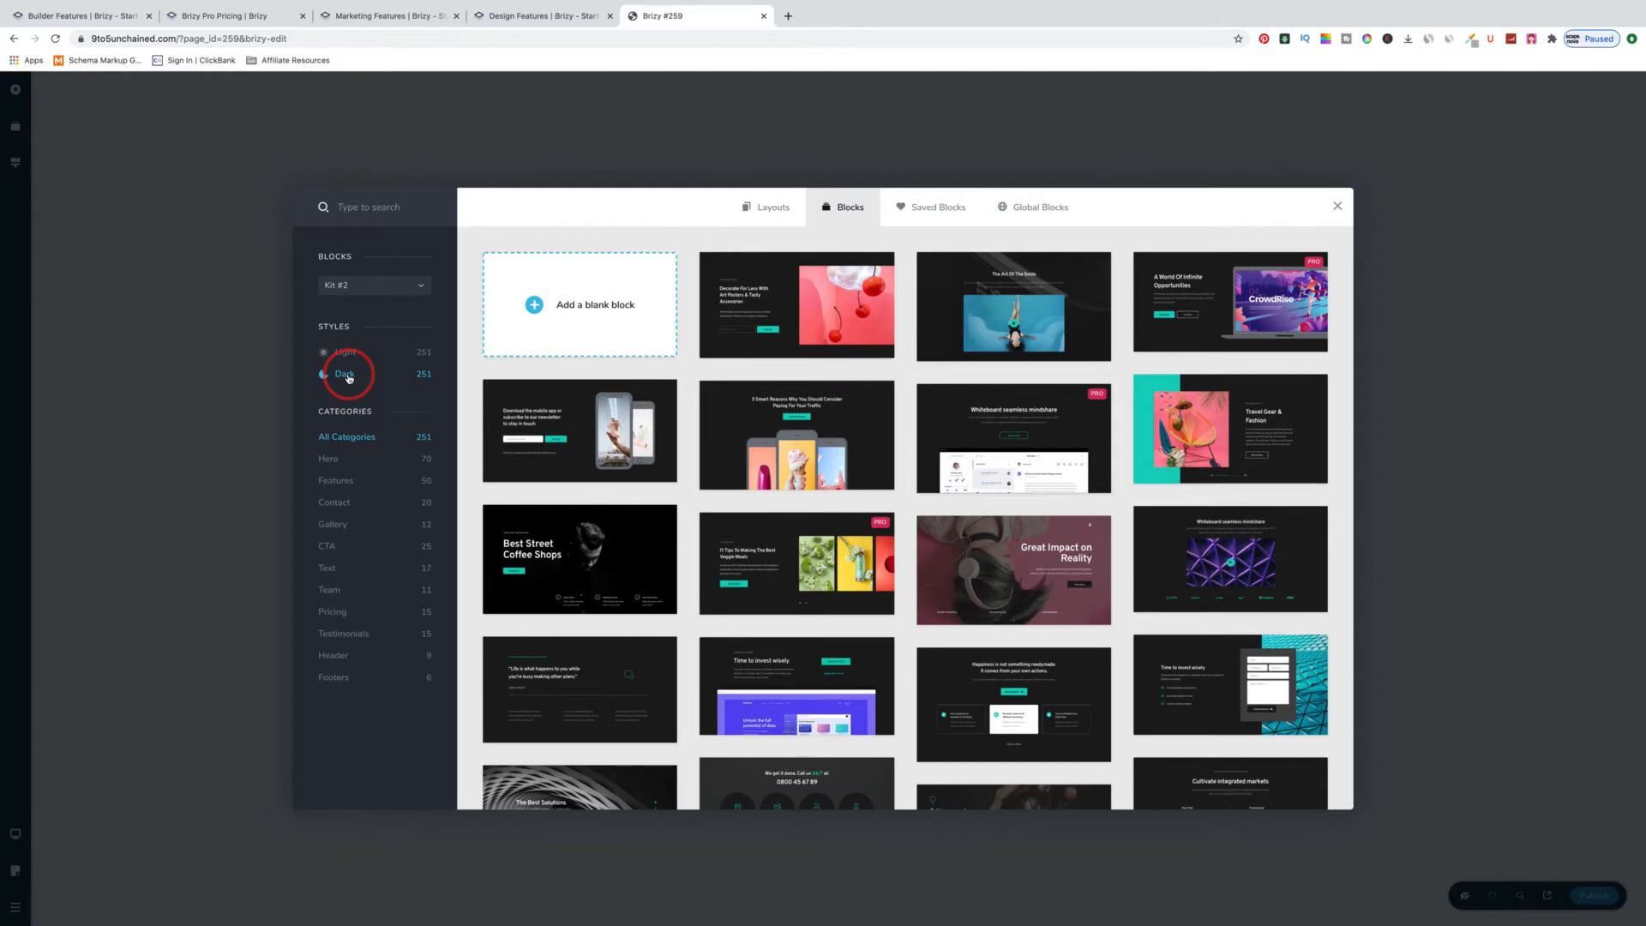
left_click(344, 355)
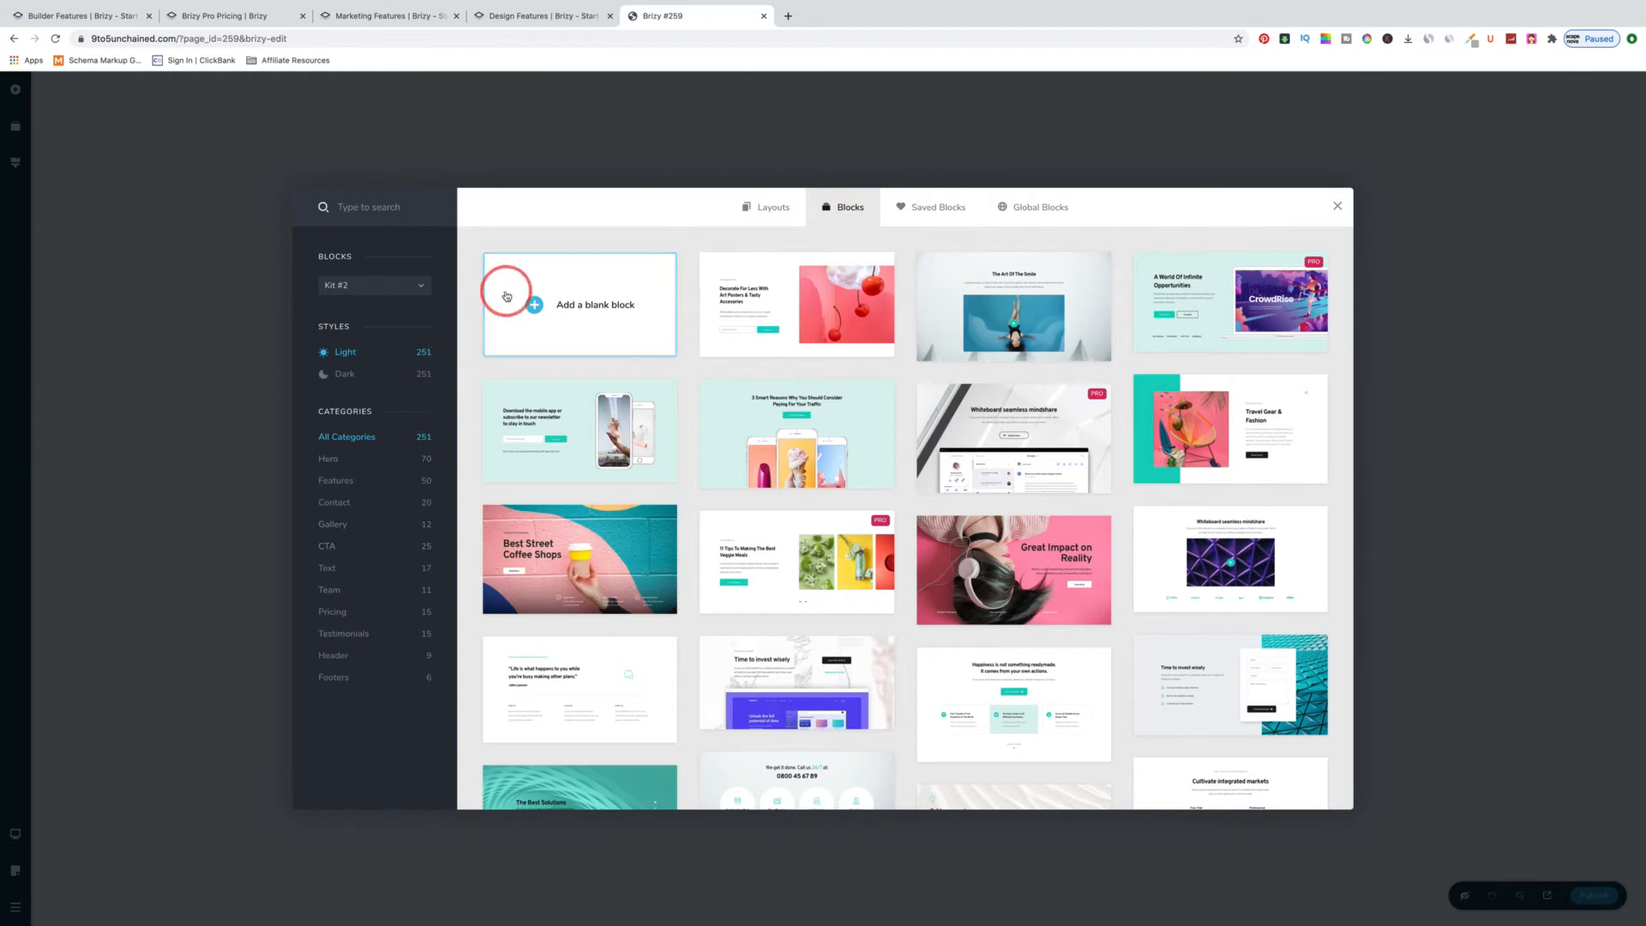
Step: Open the library's page layouts and look through the templates across all categories
left_click(777, 210)
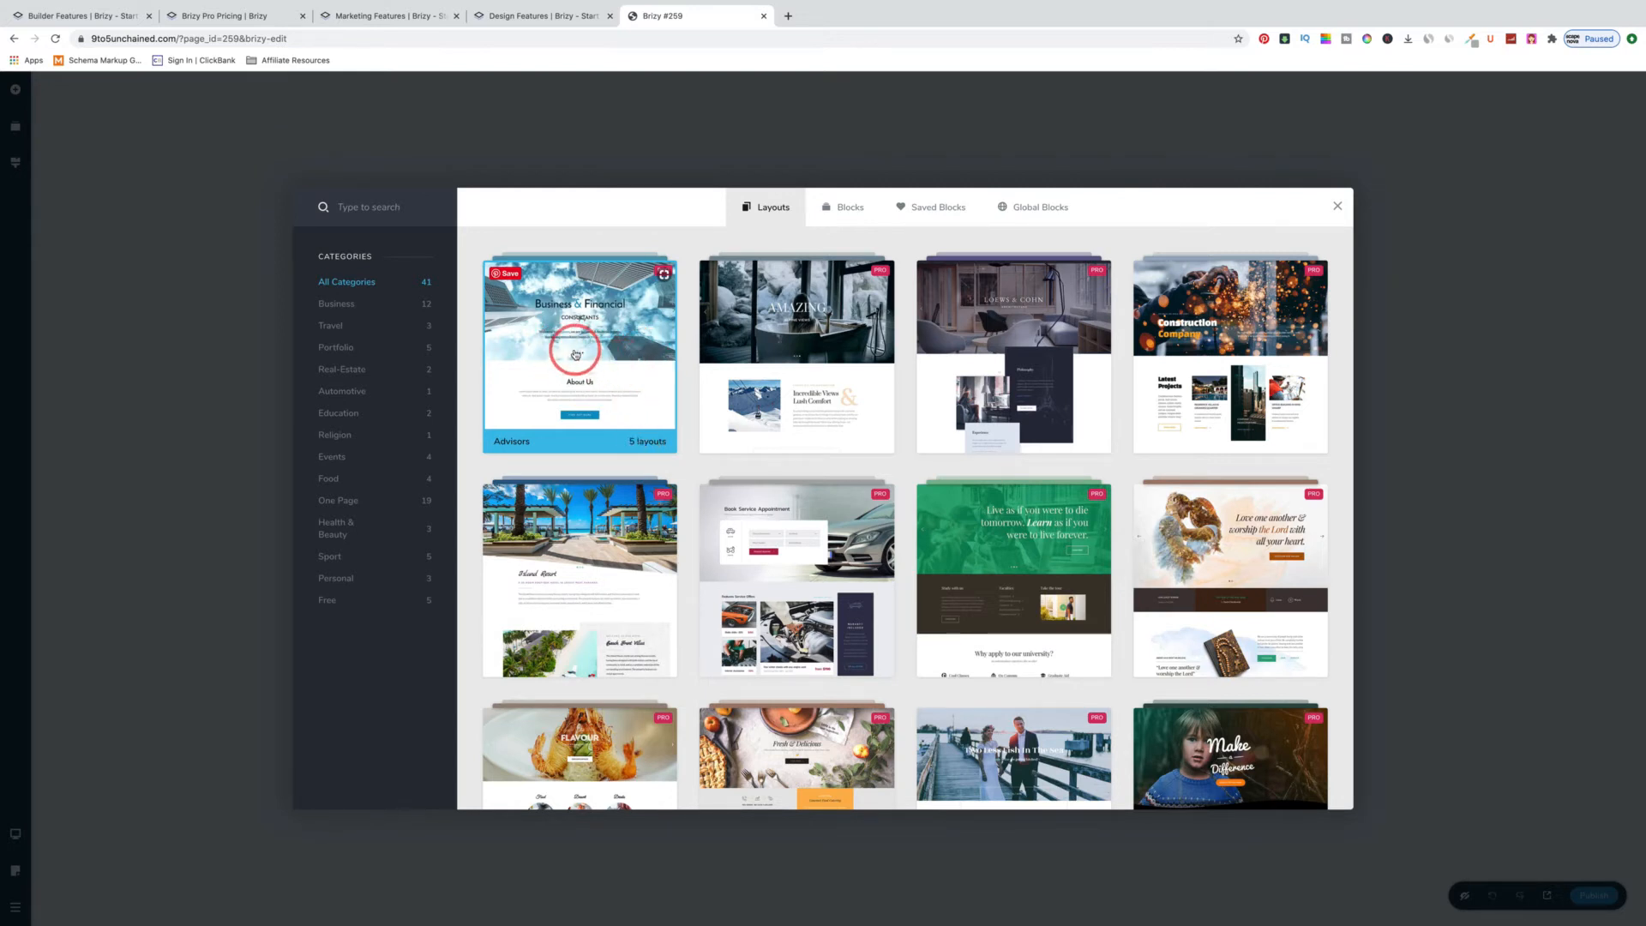
scroll(684, 378, "down", 5)
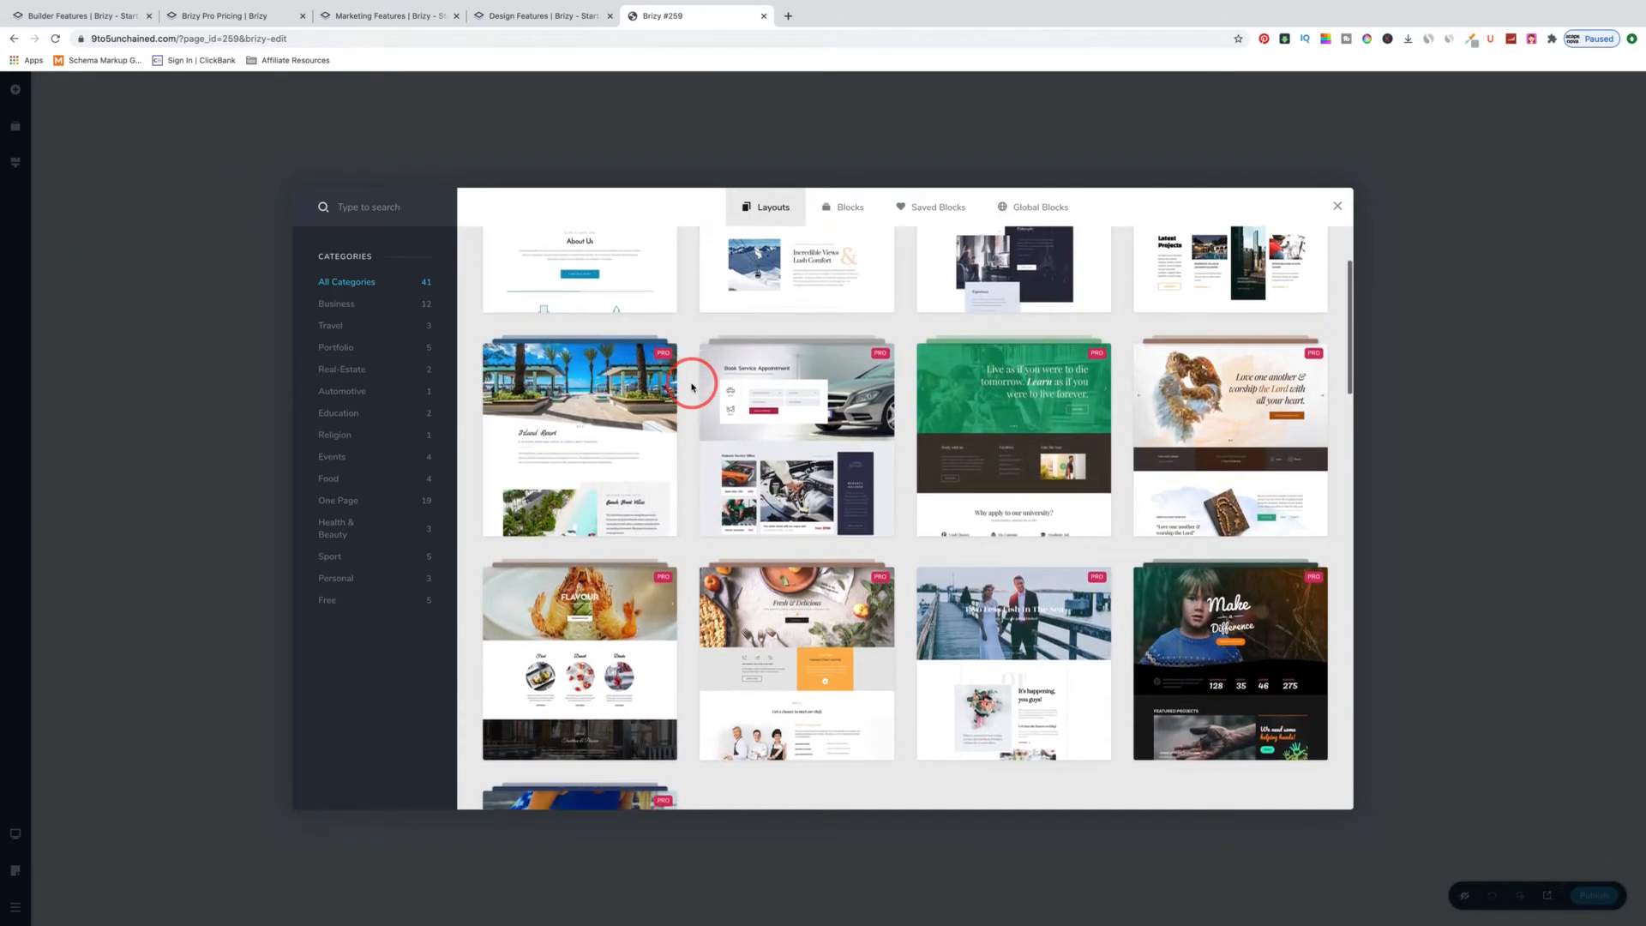
scroll(692, 386, "down", 4)
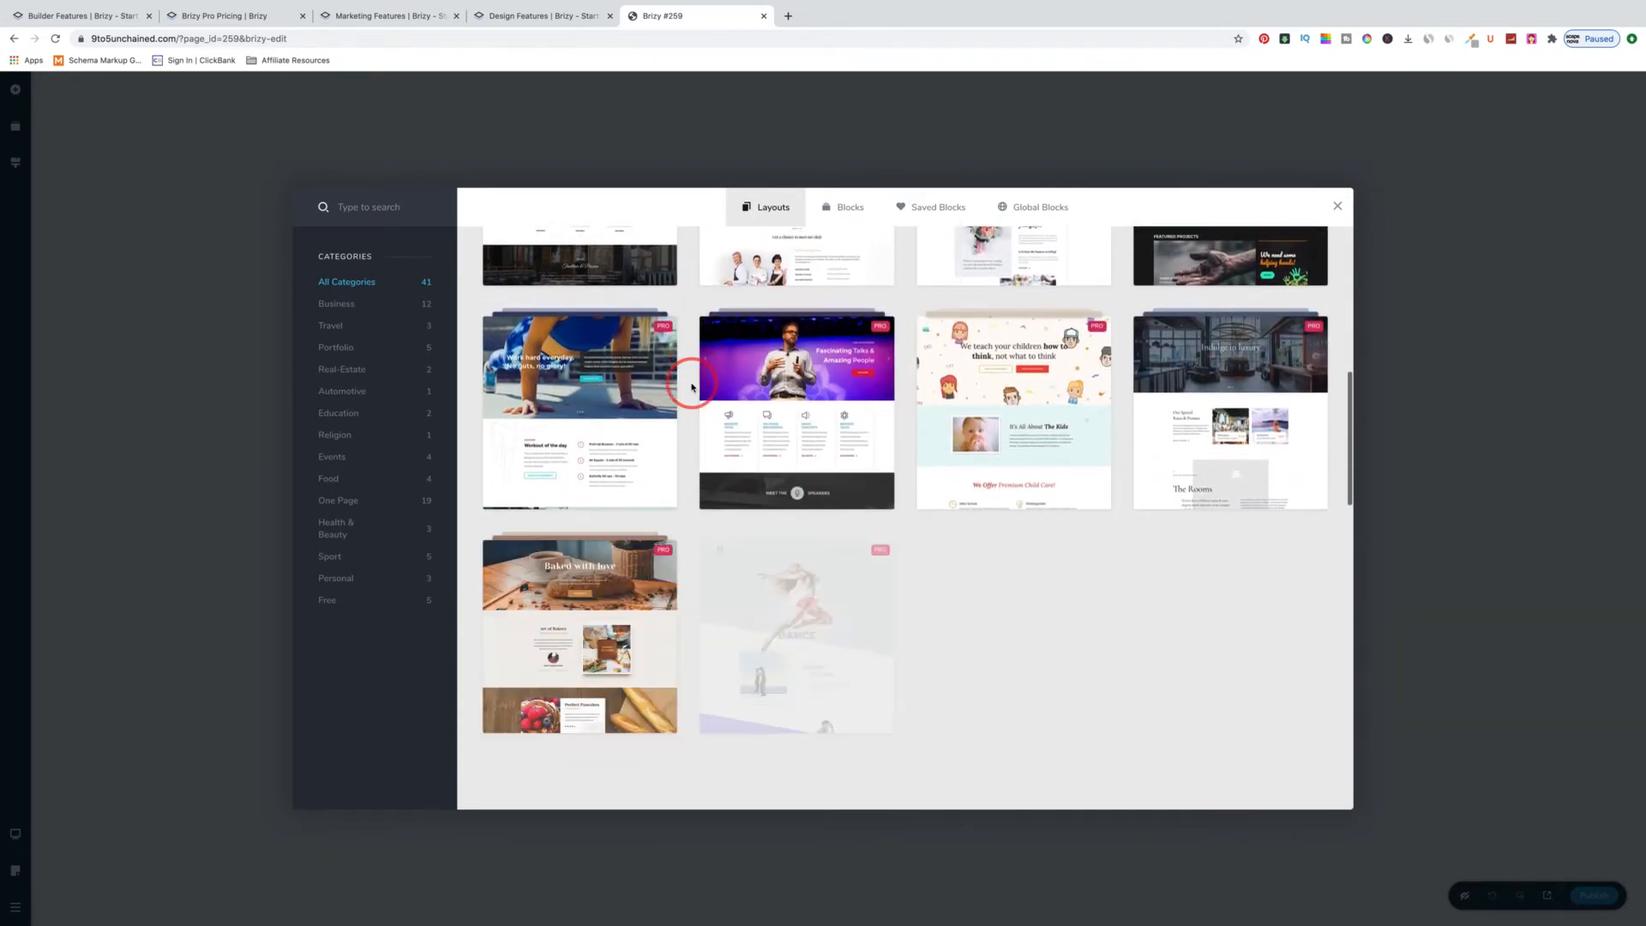
scroll(692, 387, "down", 2)
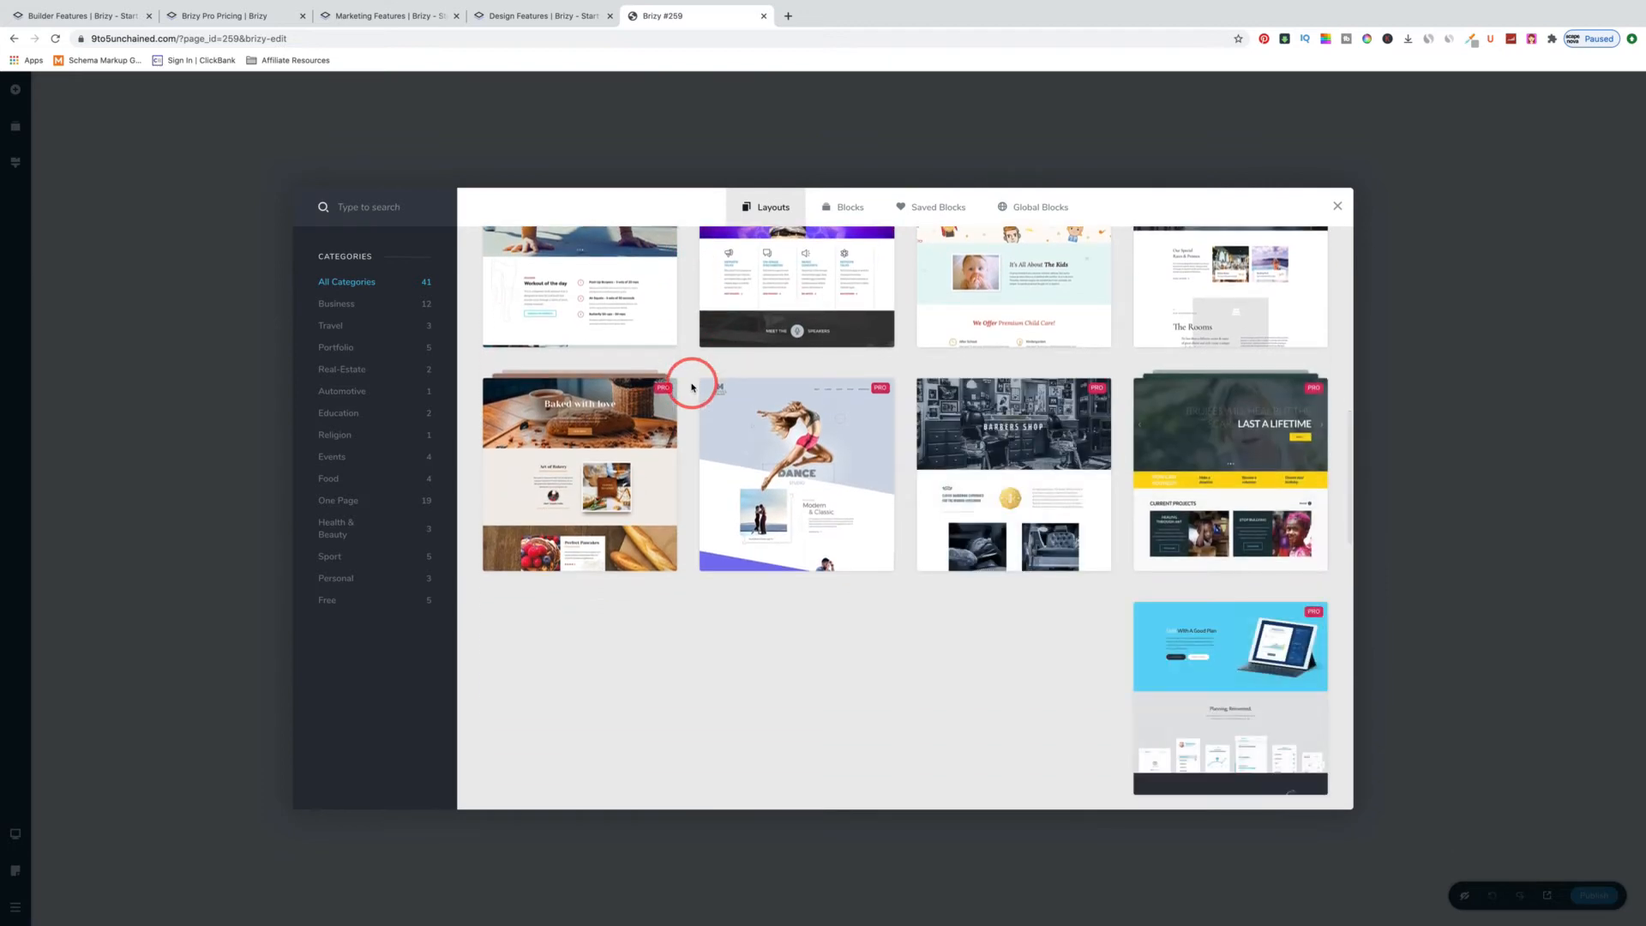
scroll(692, 387, "down", 7)
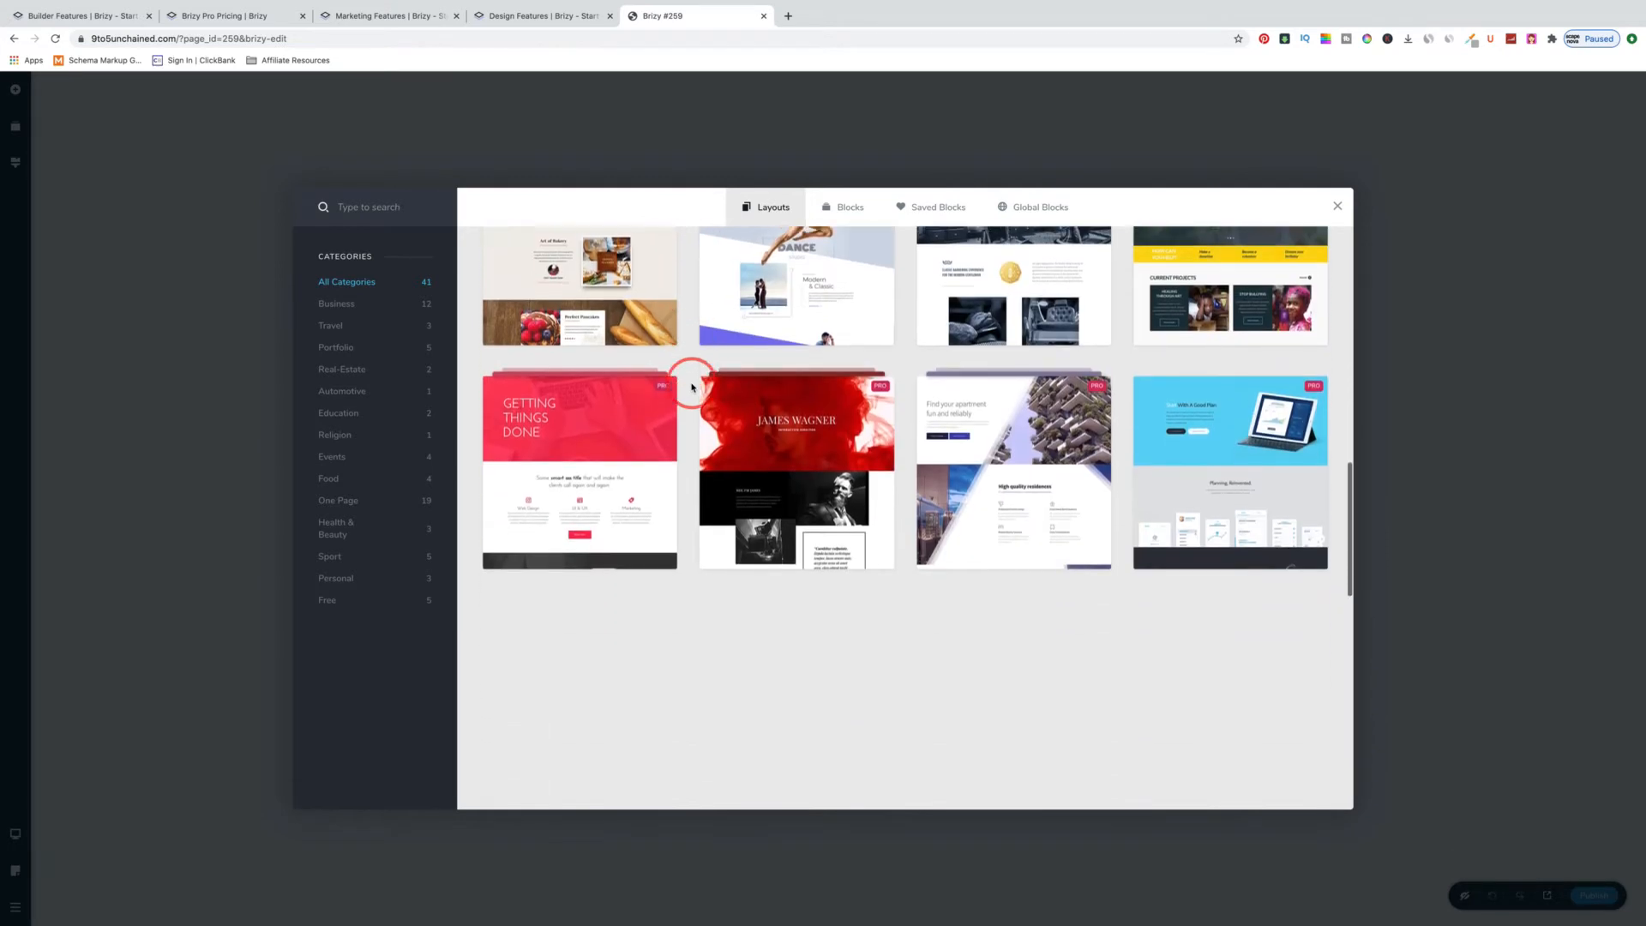
scroll(692, 387, "up", 11)
scroll(692, 386, "up", 6)
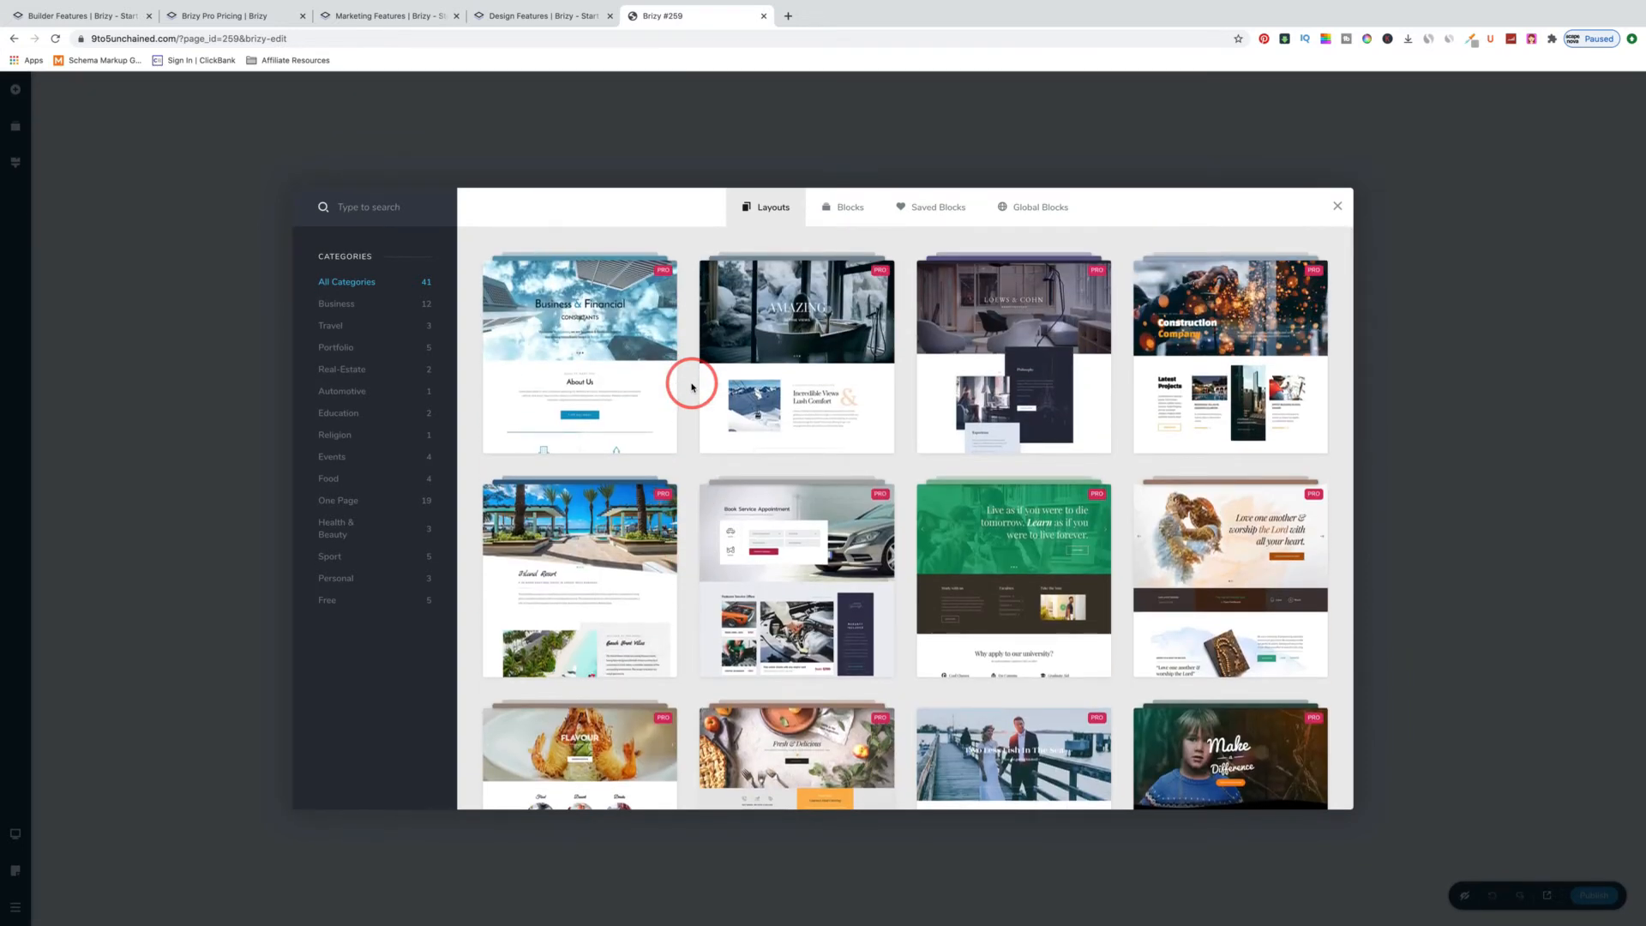
Step: Return to the Kit #2 blocks and insert the "Decorate For Less With Art Posters & Tasty Accesories" block into the page
left_click(846, 212)
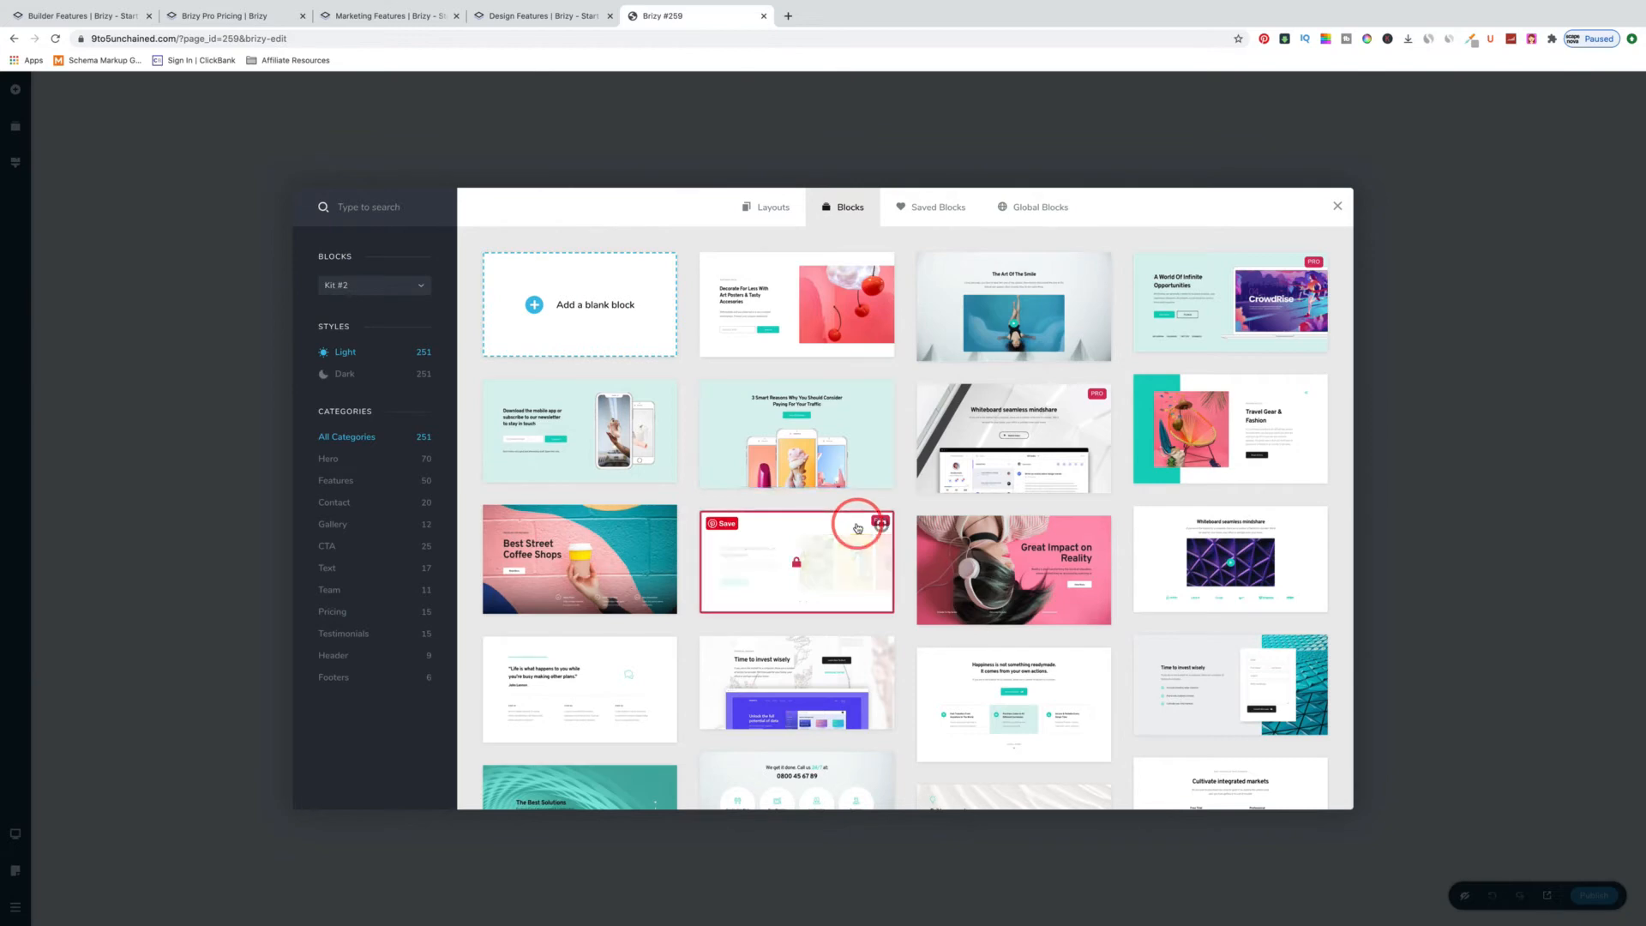
scroll(858, 527, "down", 5)
scroll(857, 528, "up", 5)
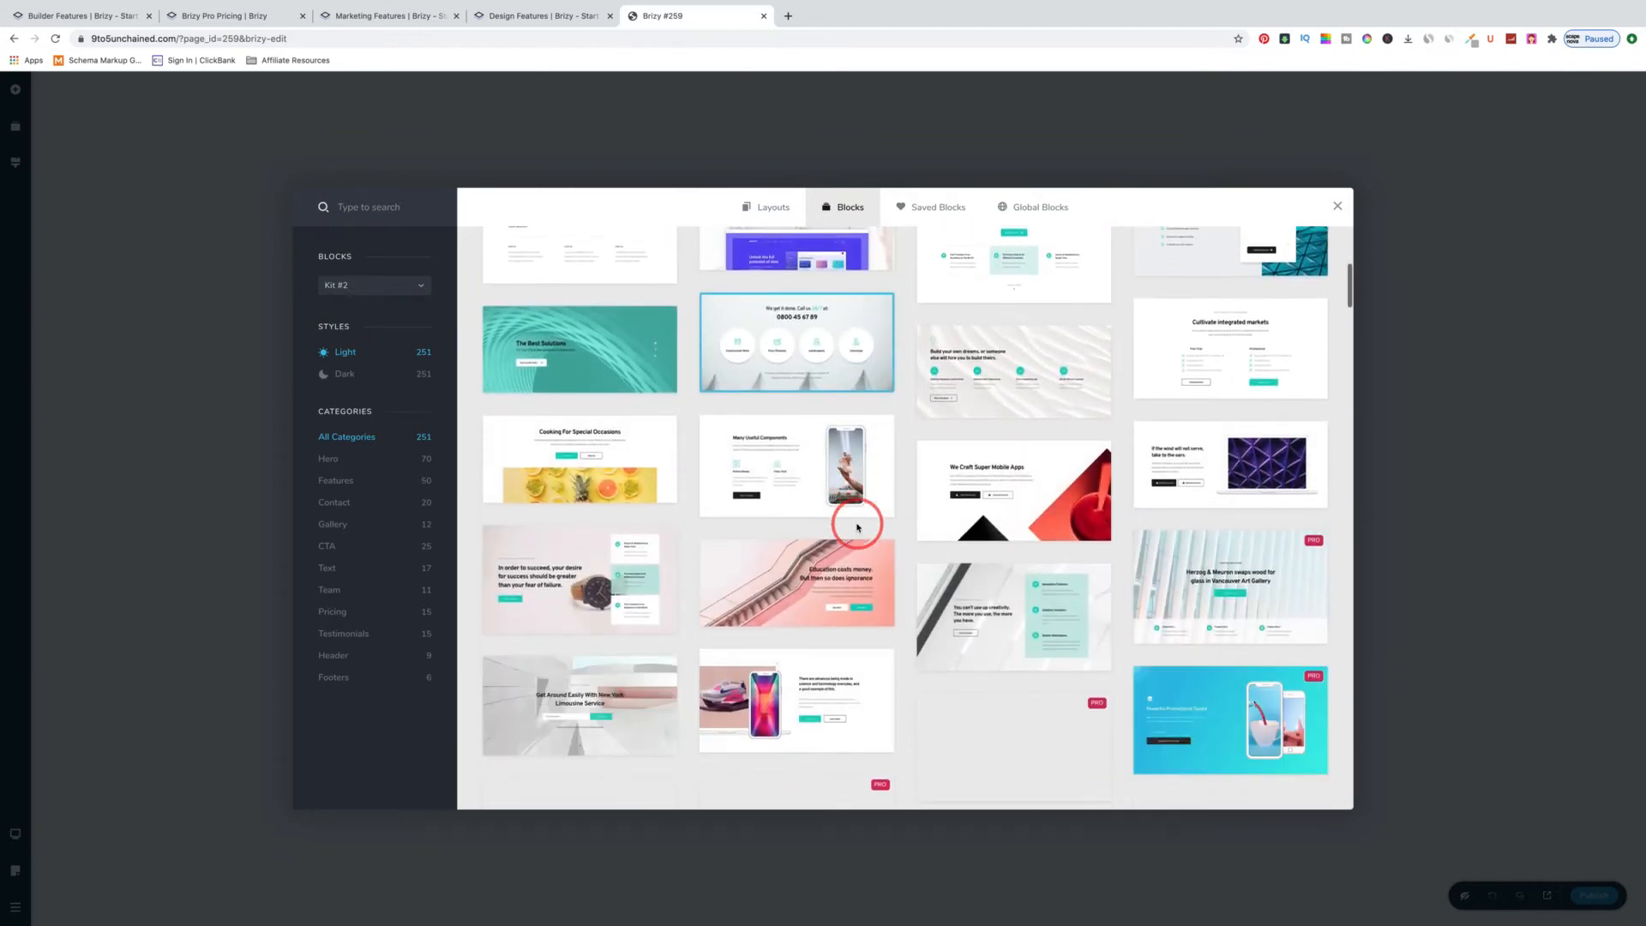
mouse_move(857, 527)
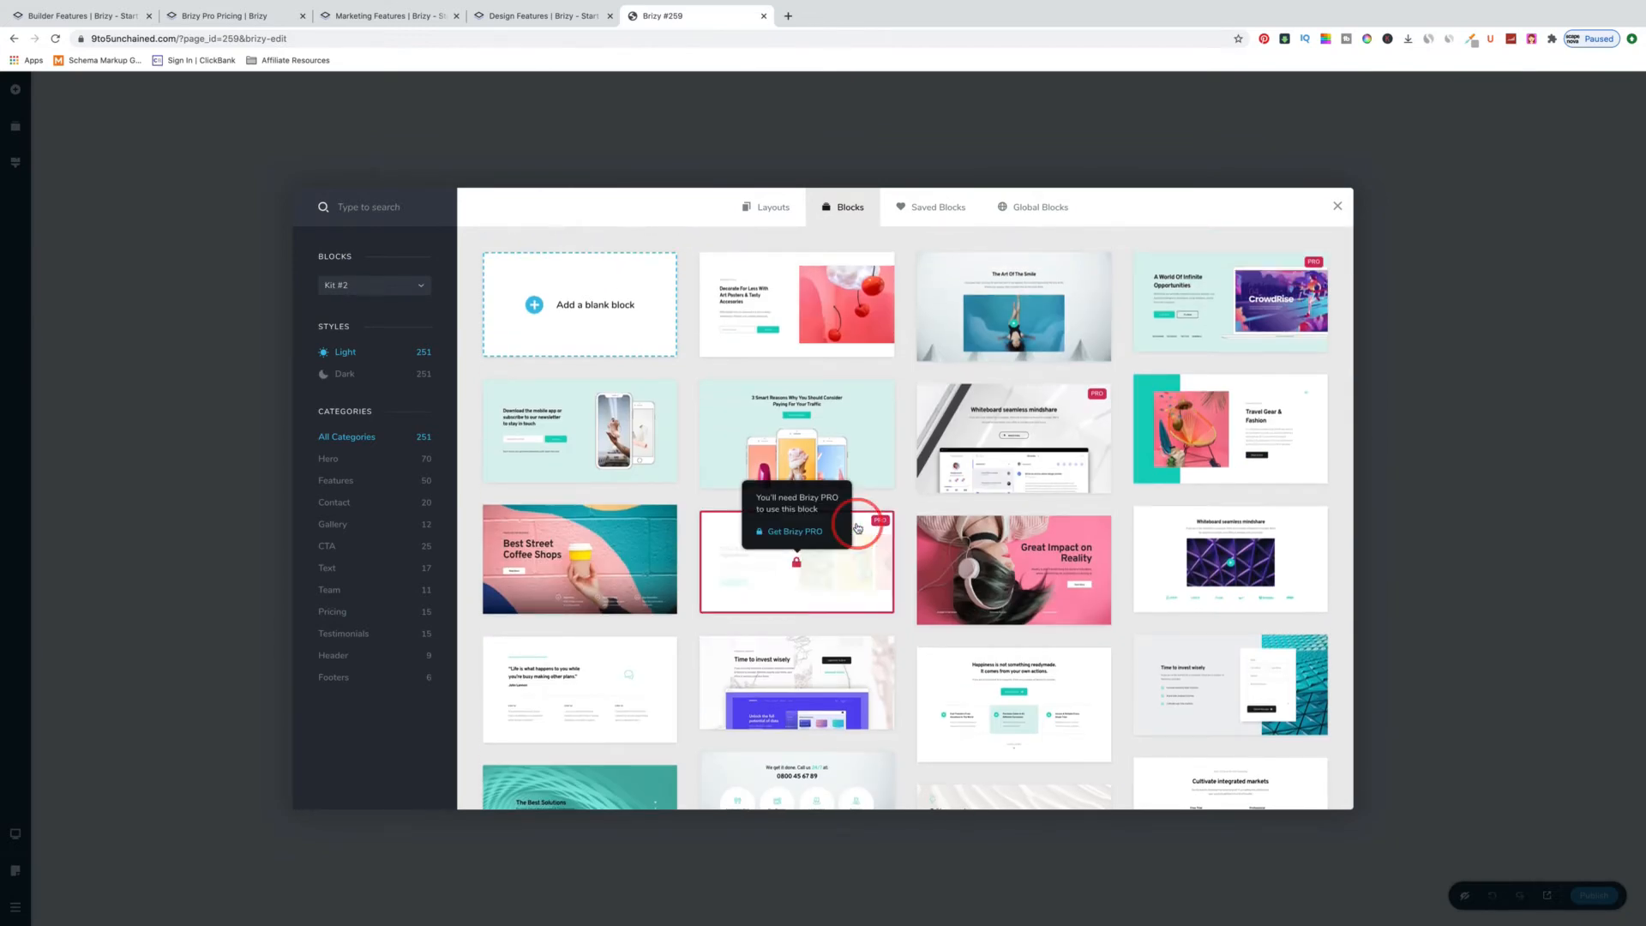
left_click(796, 300)
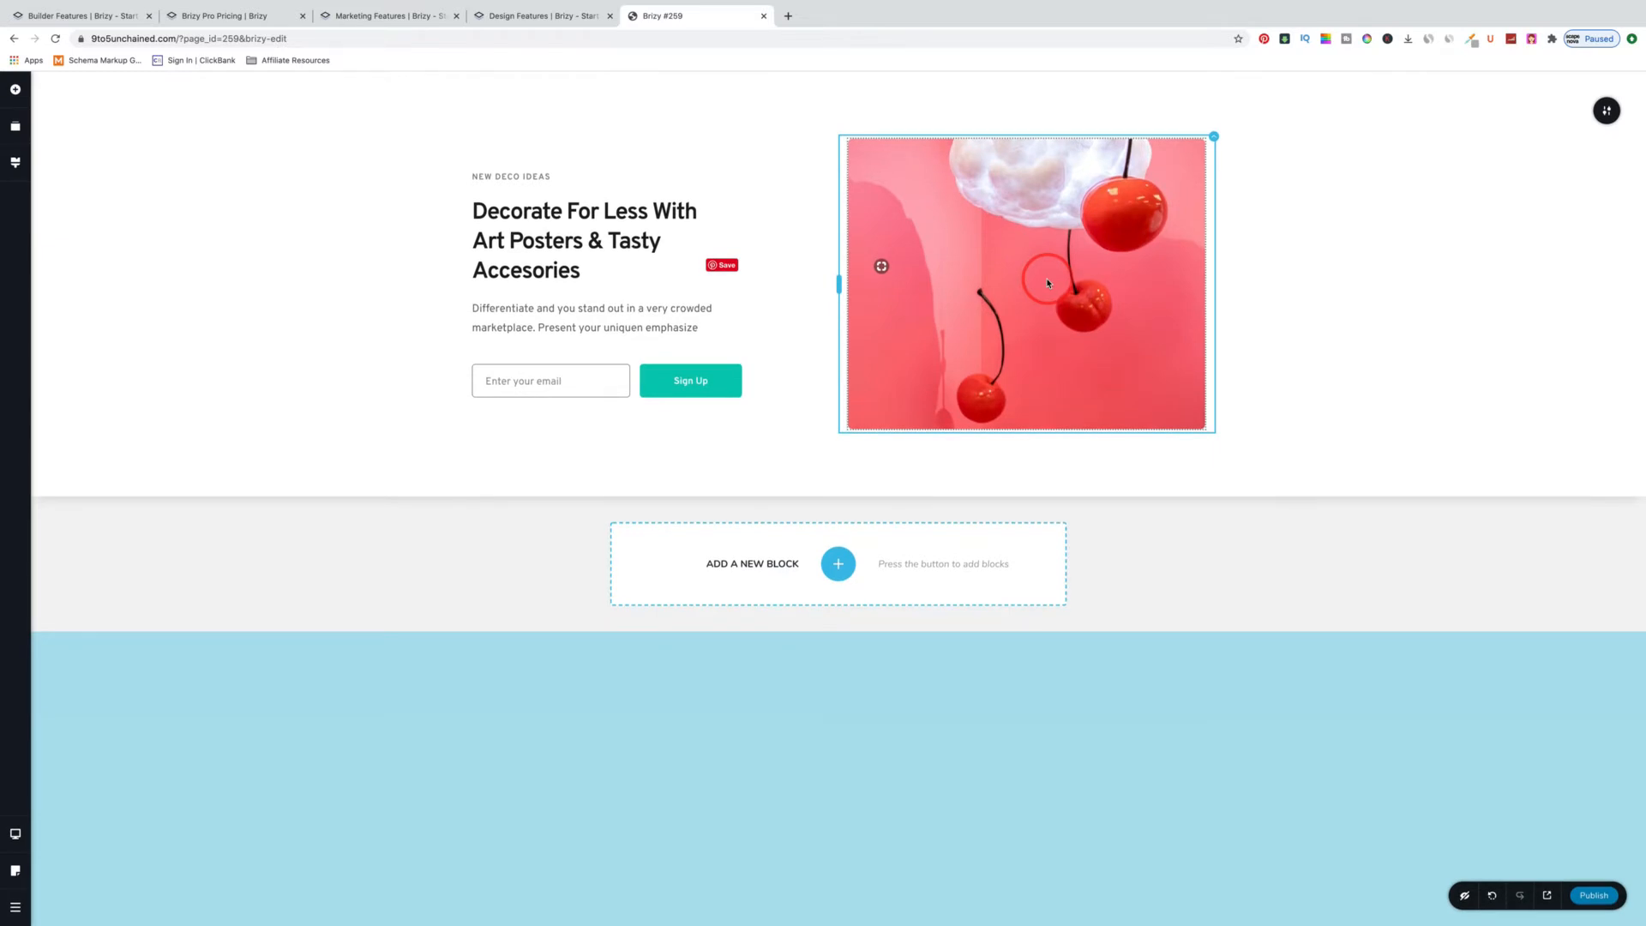
Step: Try to enlarge the block's cherry image from its corner, and give it a blue outset shadow
left_click(1123, 249)
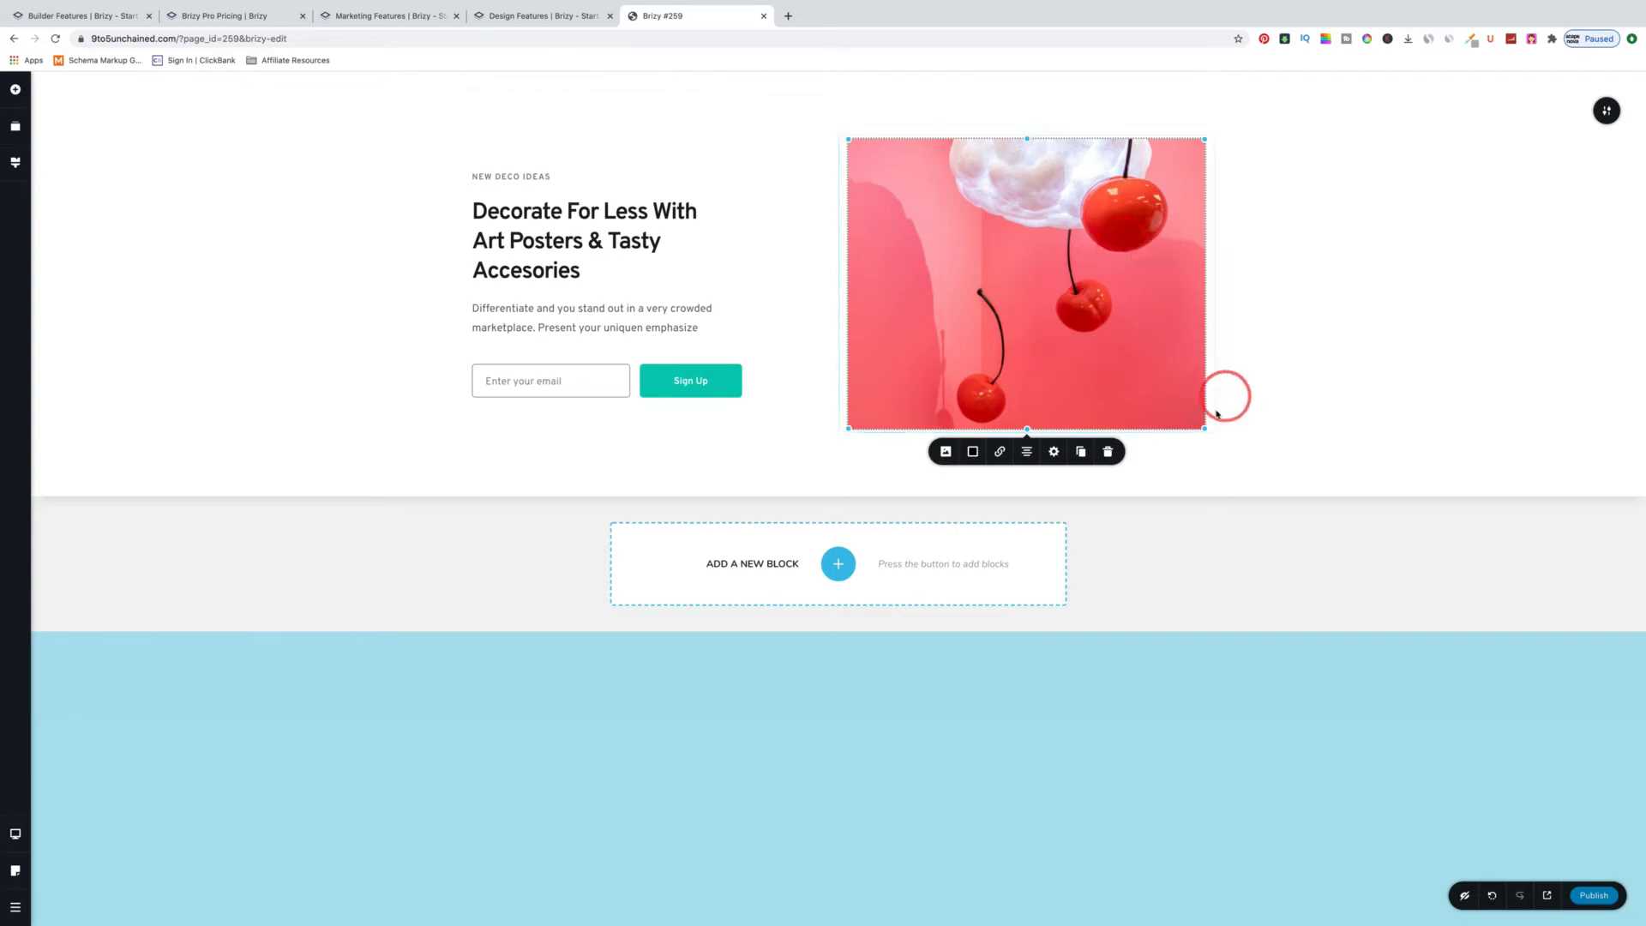
left_click_drag(1205, 428, 1330, 467)
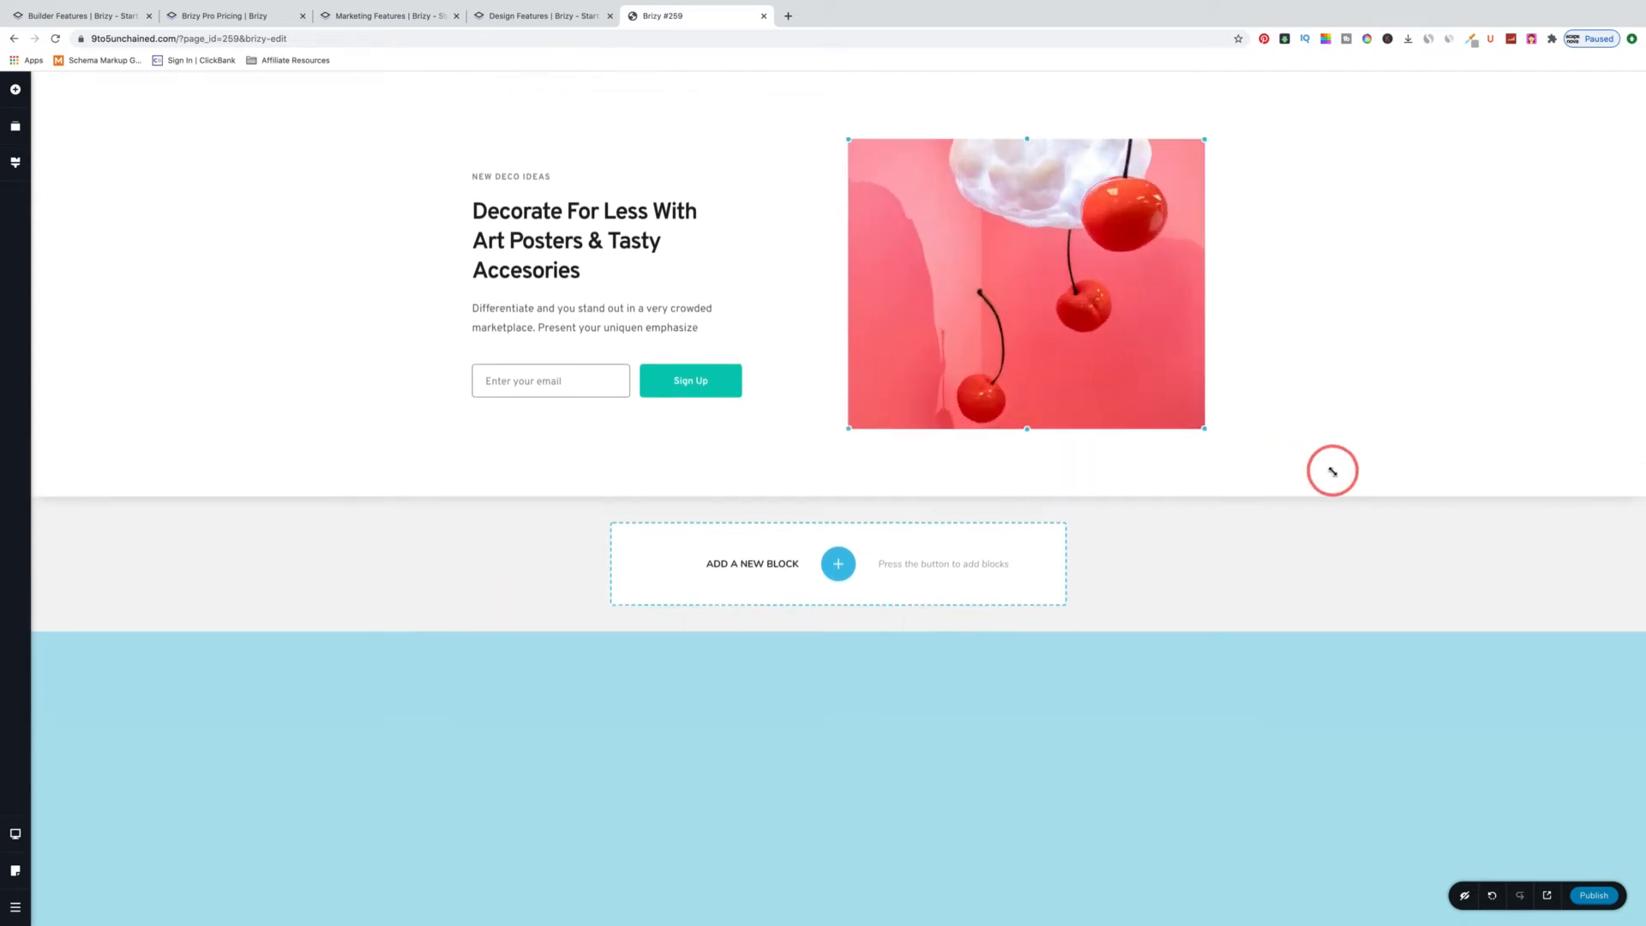
left_click(975, 452)
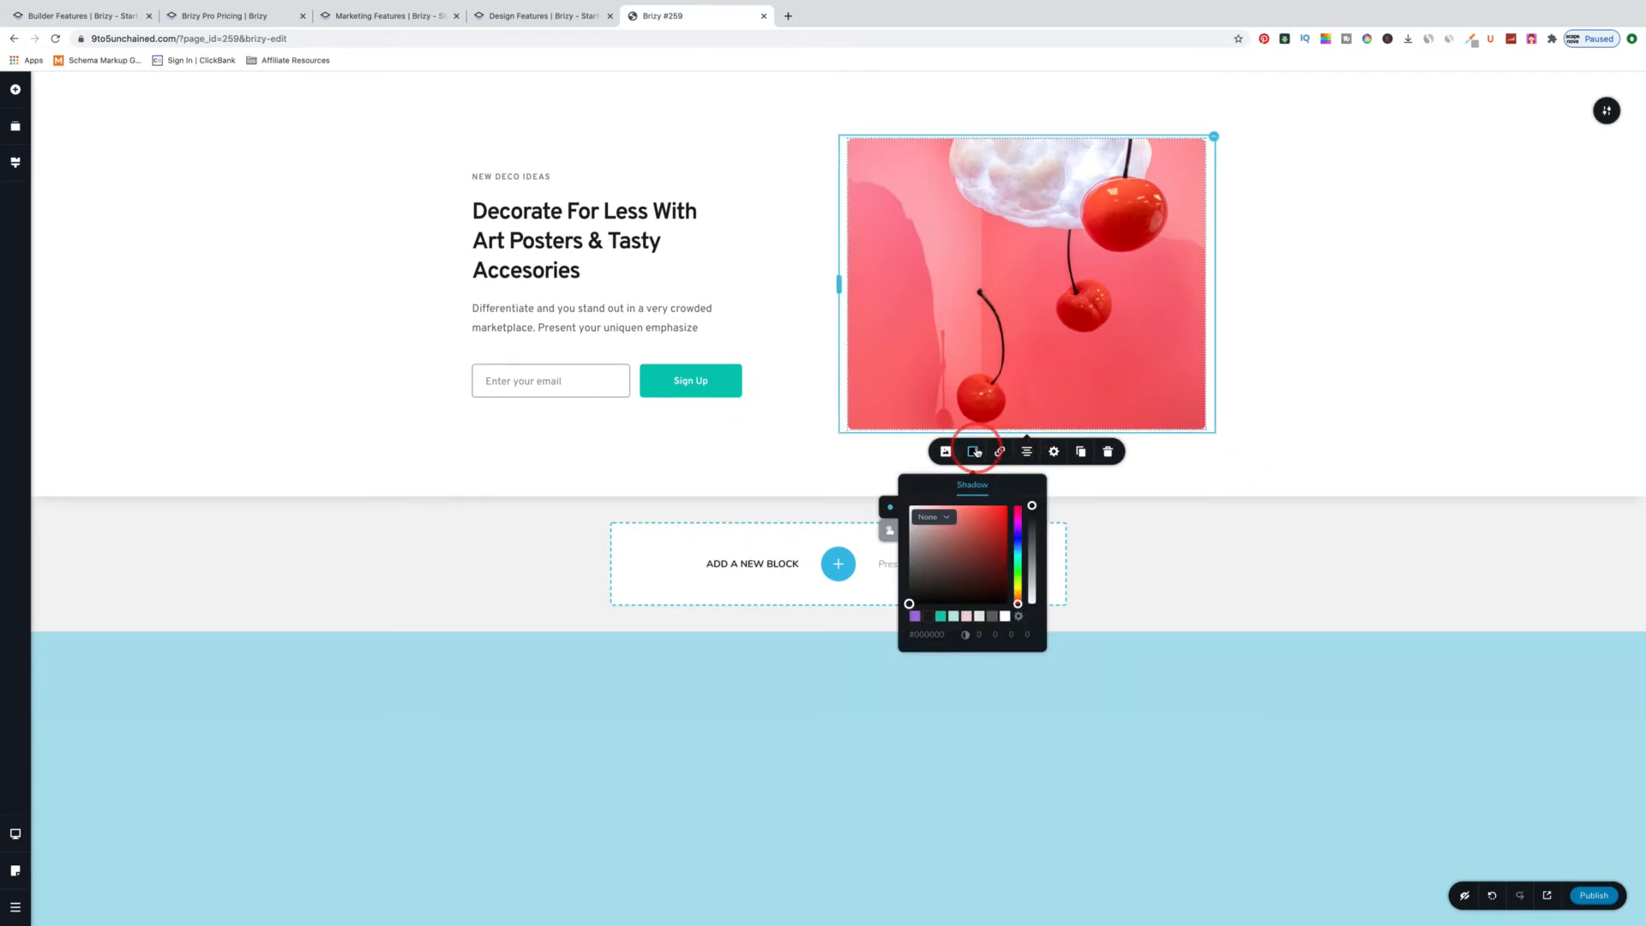
left_click(995, 514)
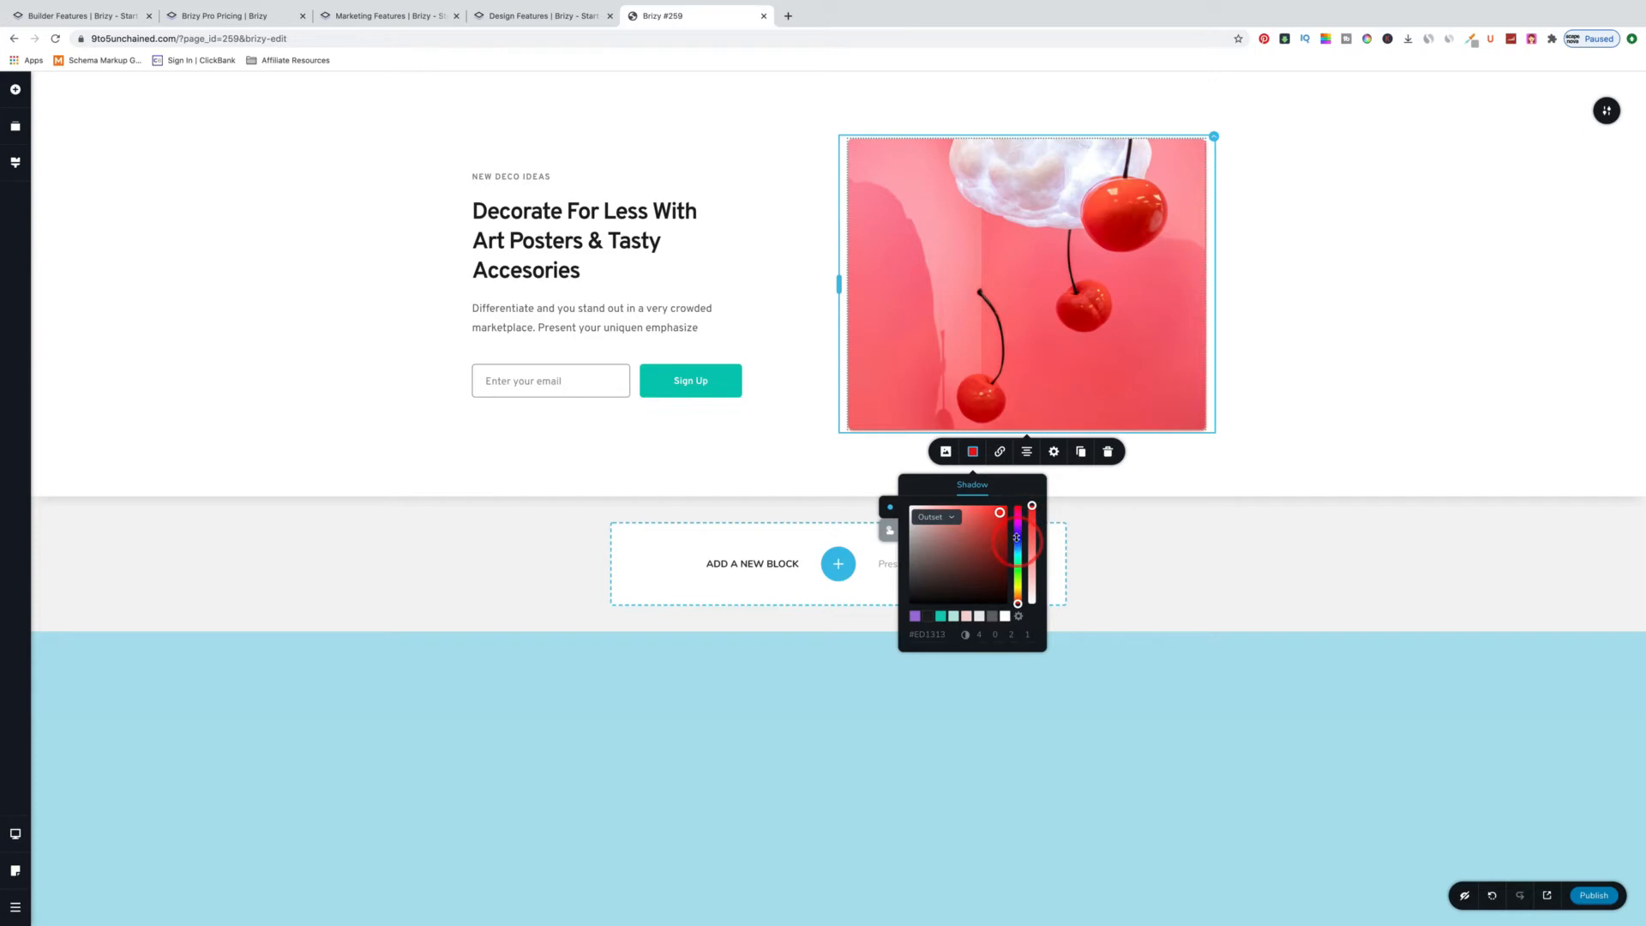
left_click(1016, 538)
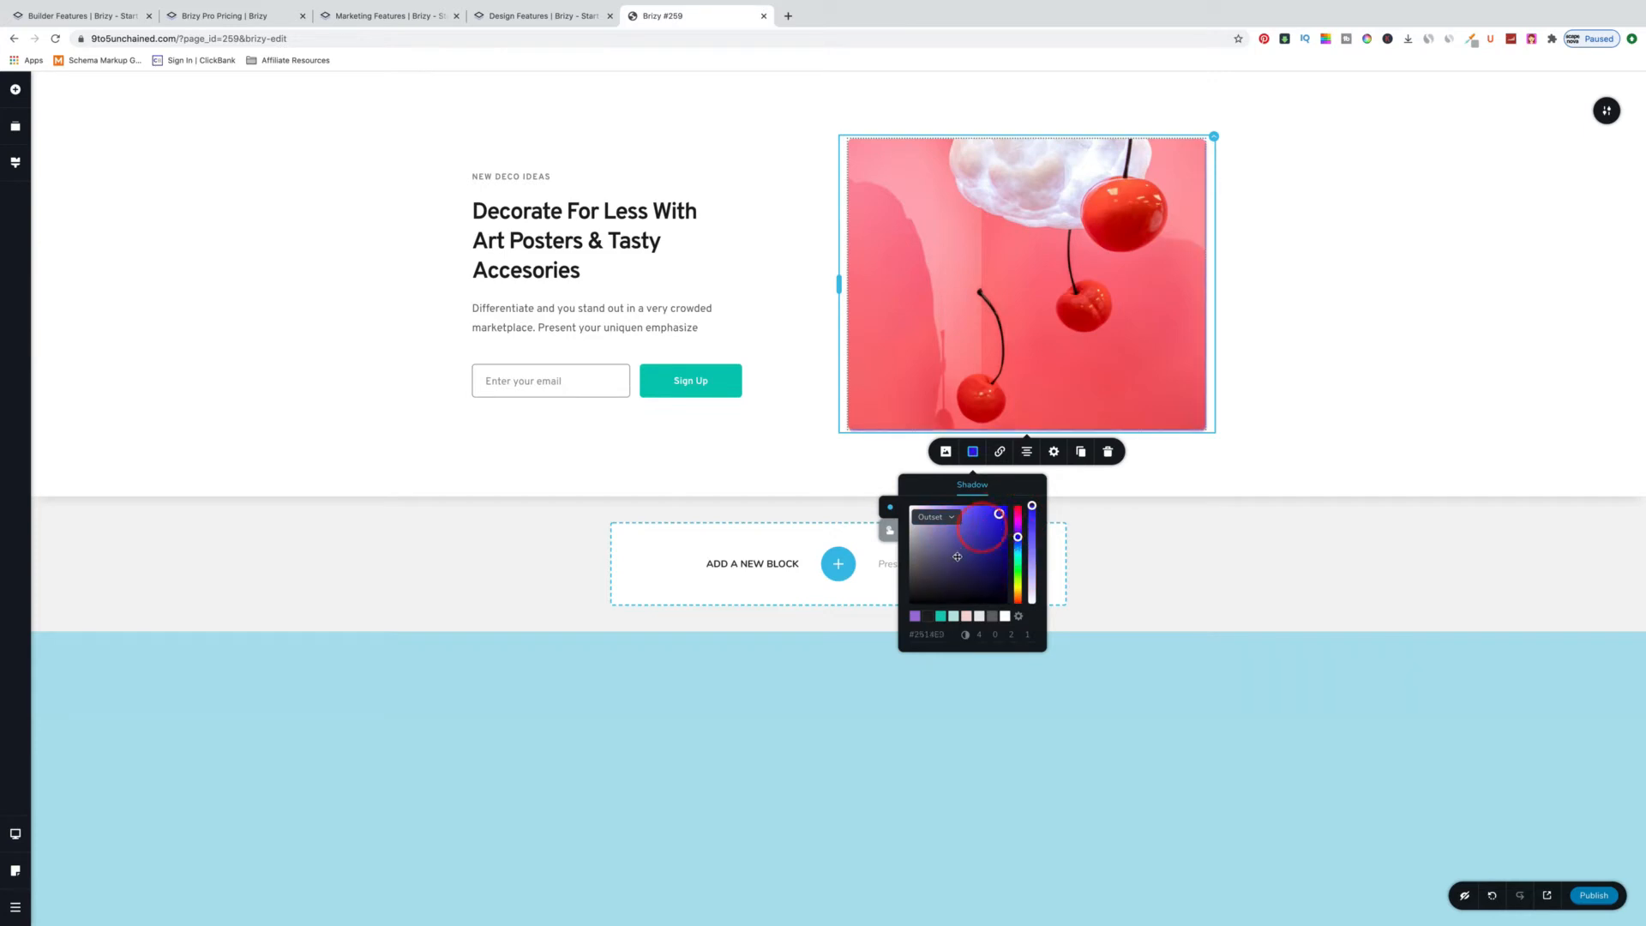
left_click_drag(957, 557, 993, 526)
Step: Delete the cherry image and place an Audio element in the emptied column
left_click(1109, 452)
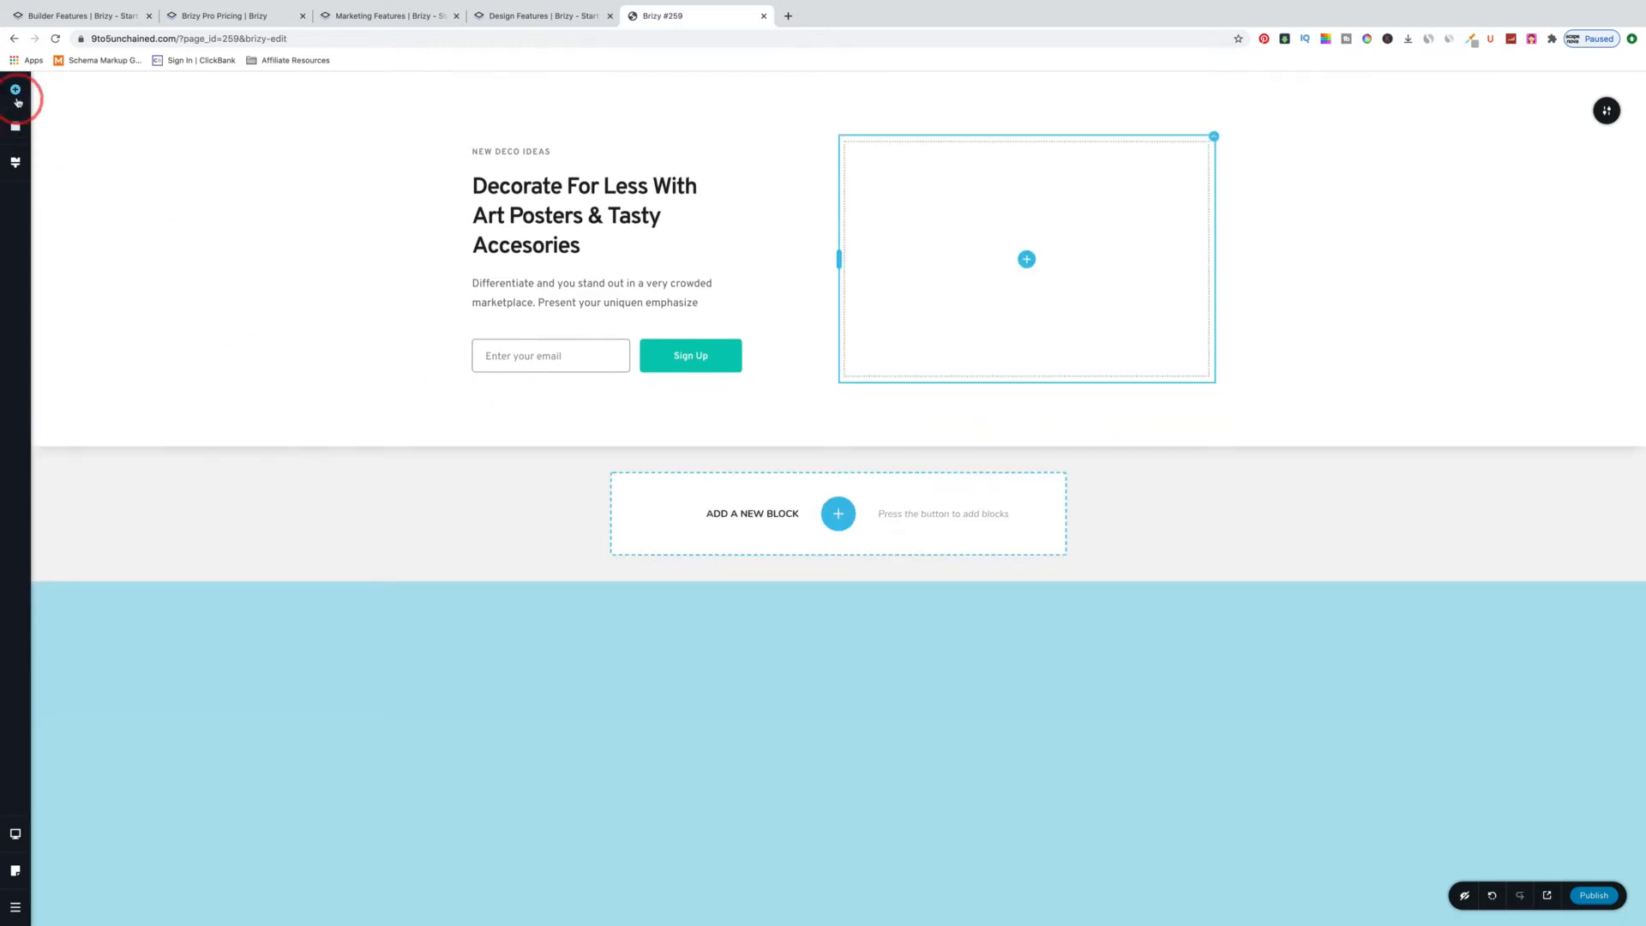
left_click(15, 90)
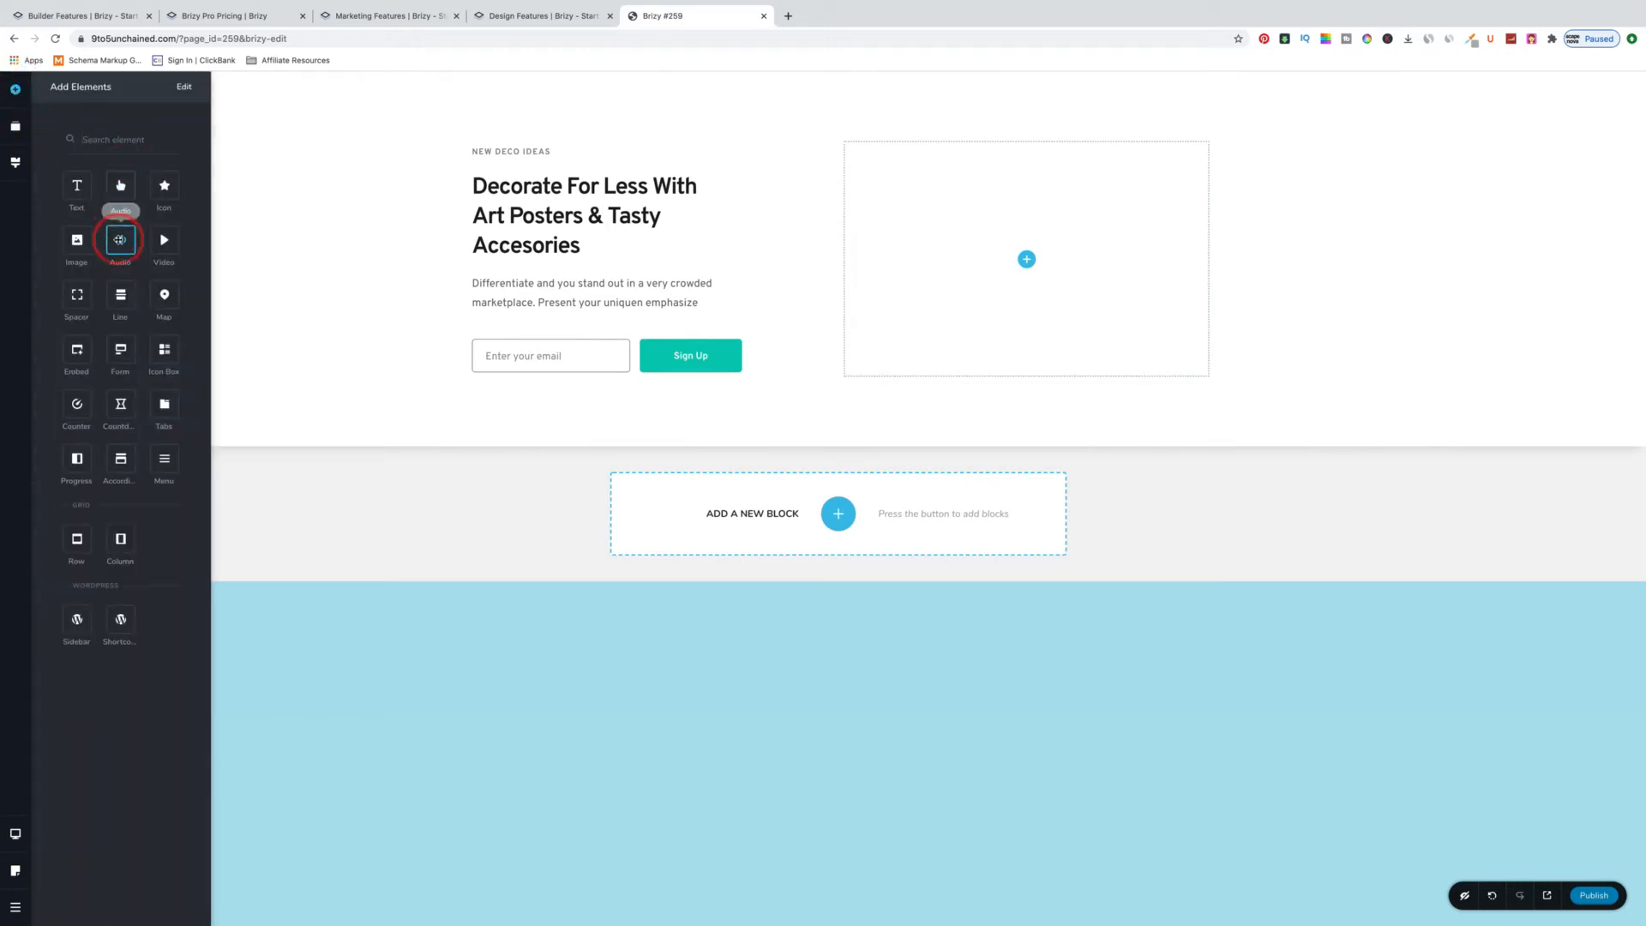
left_click_drag(138, 239, 1014, 283)
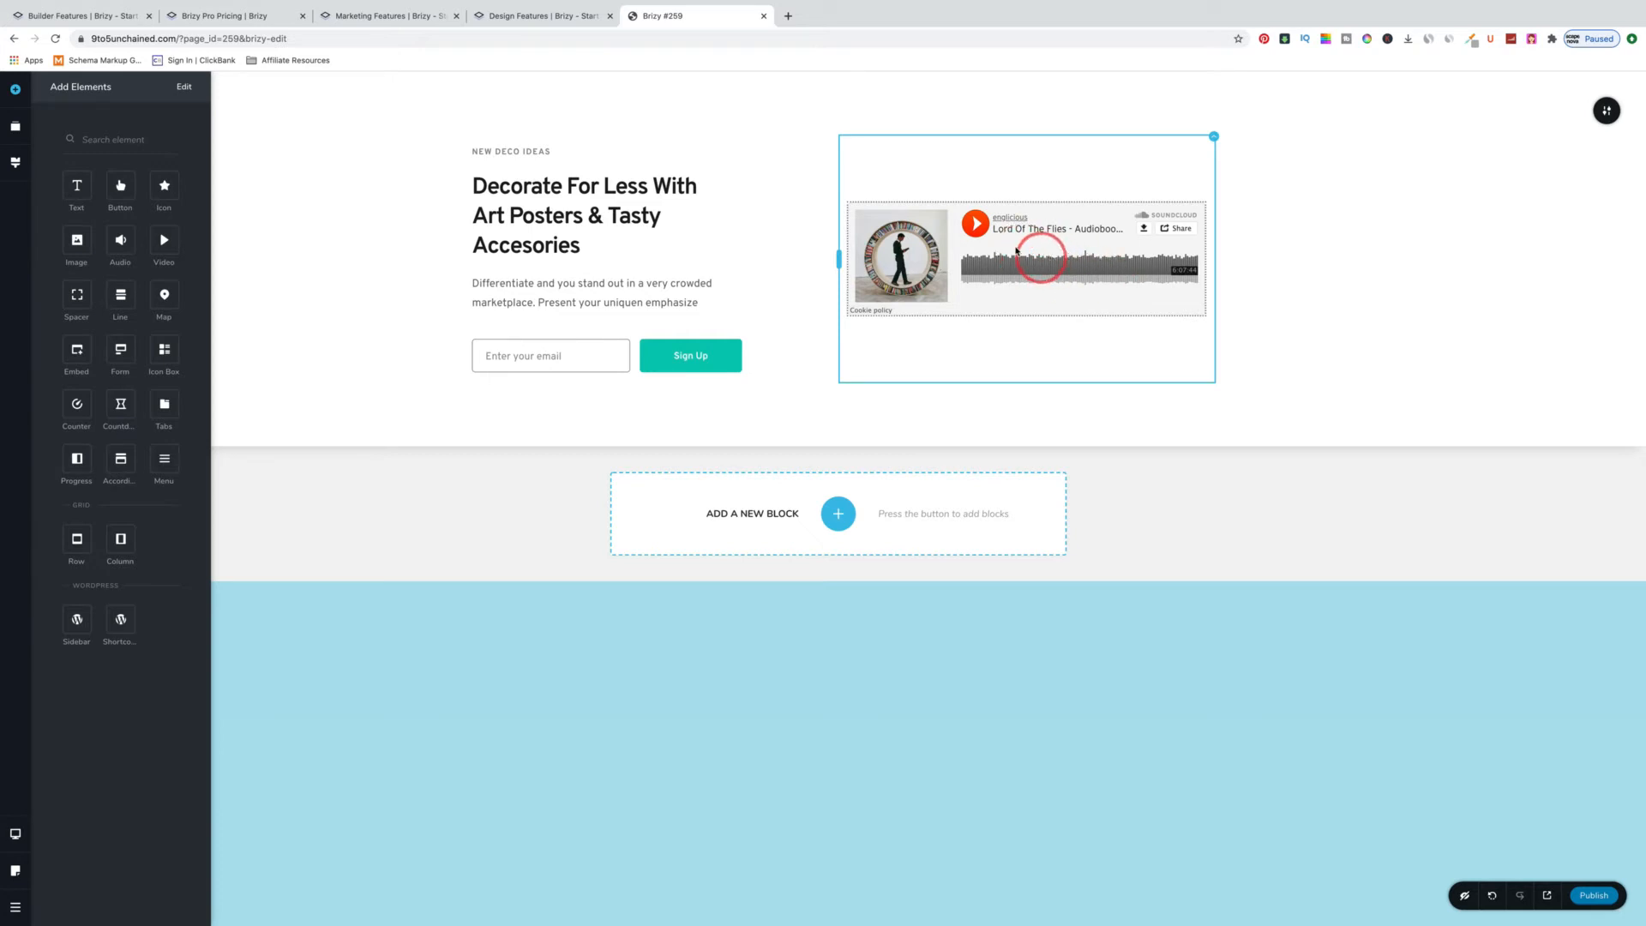
Step: Delete the audio player from the column and add a Video element in its place
right_click(1103, 247)
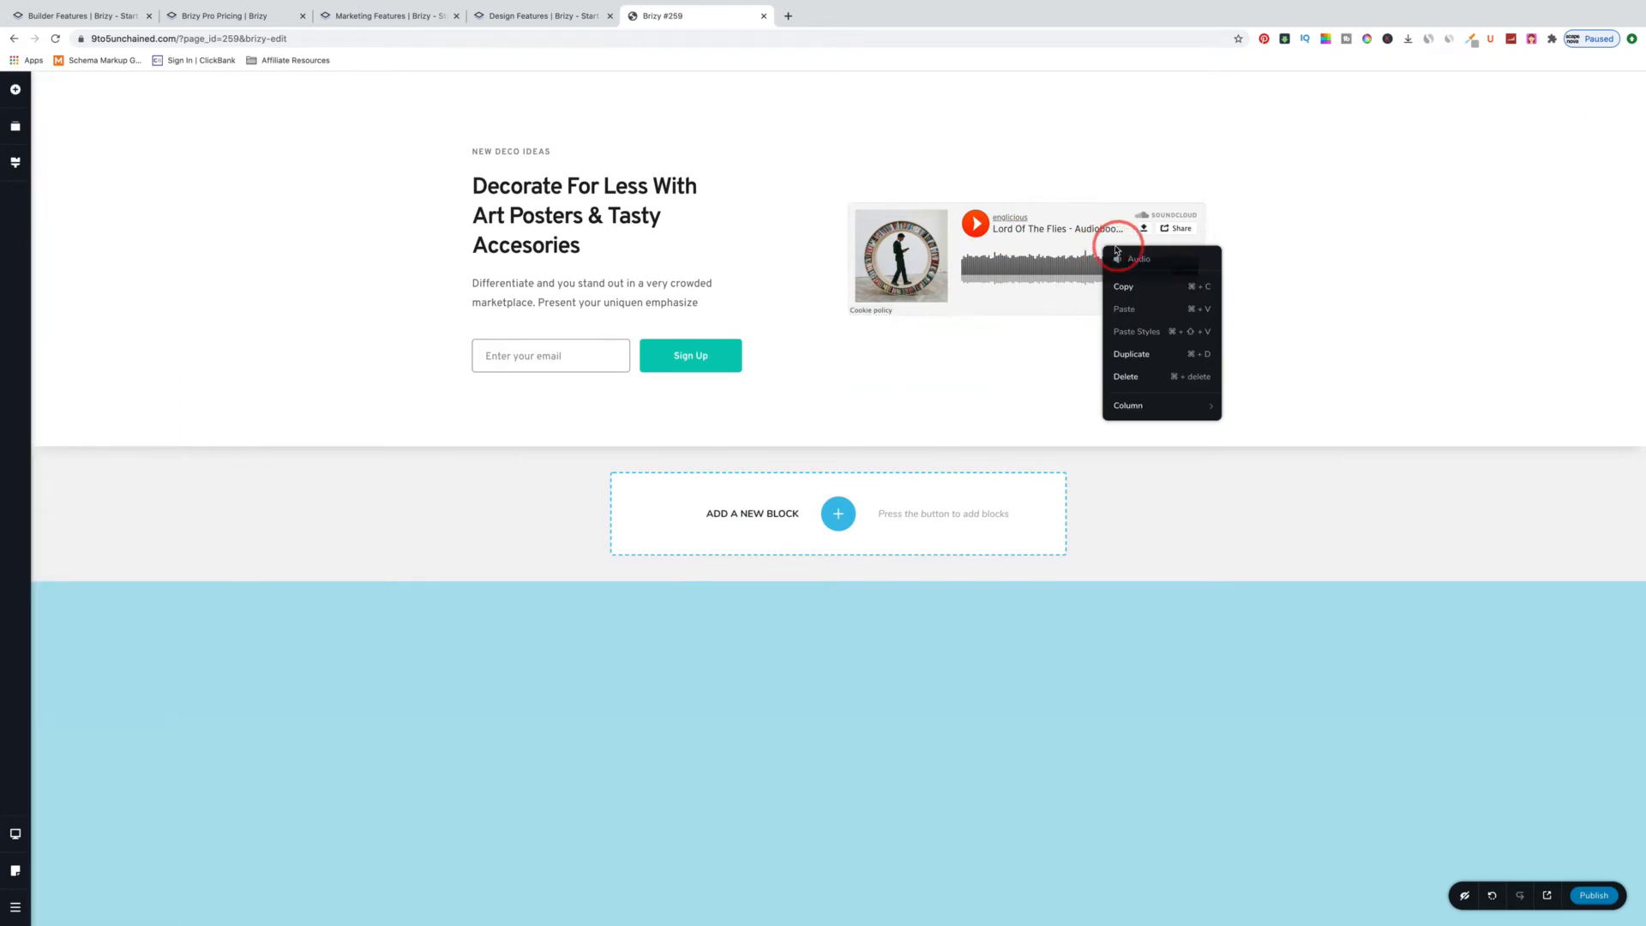
left_click(1064, 251)
left_click(1091, 337)
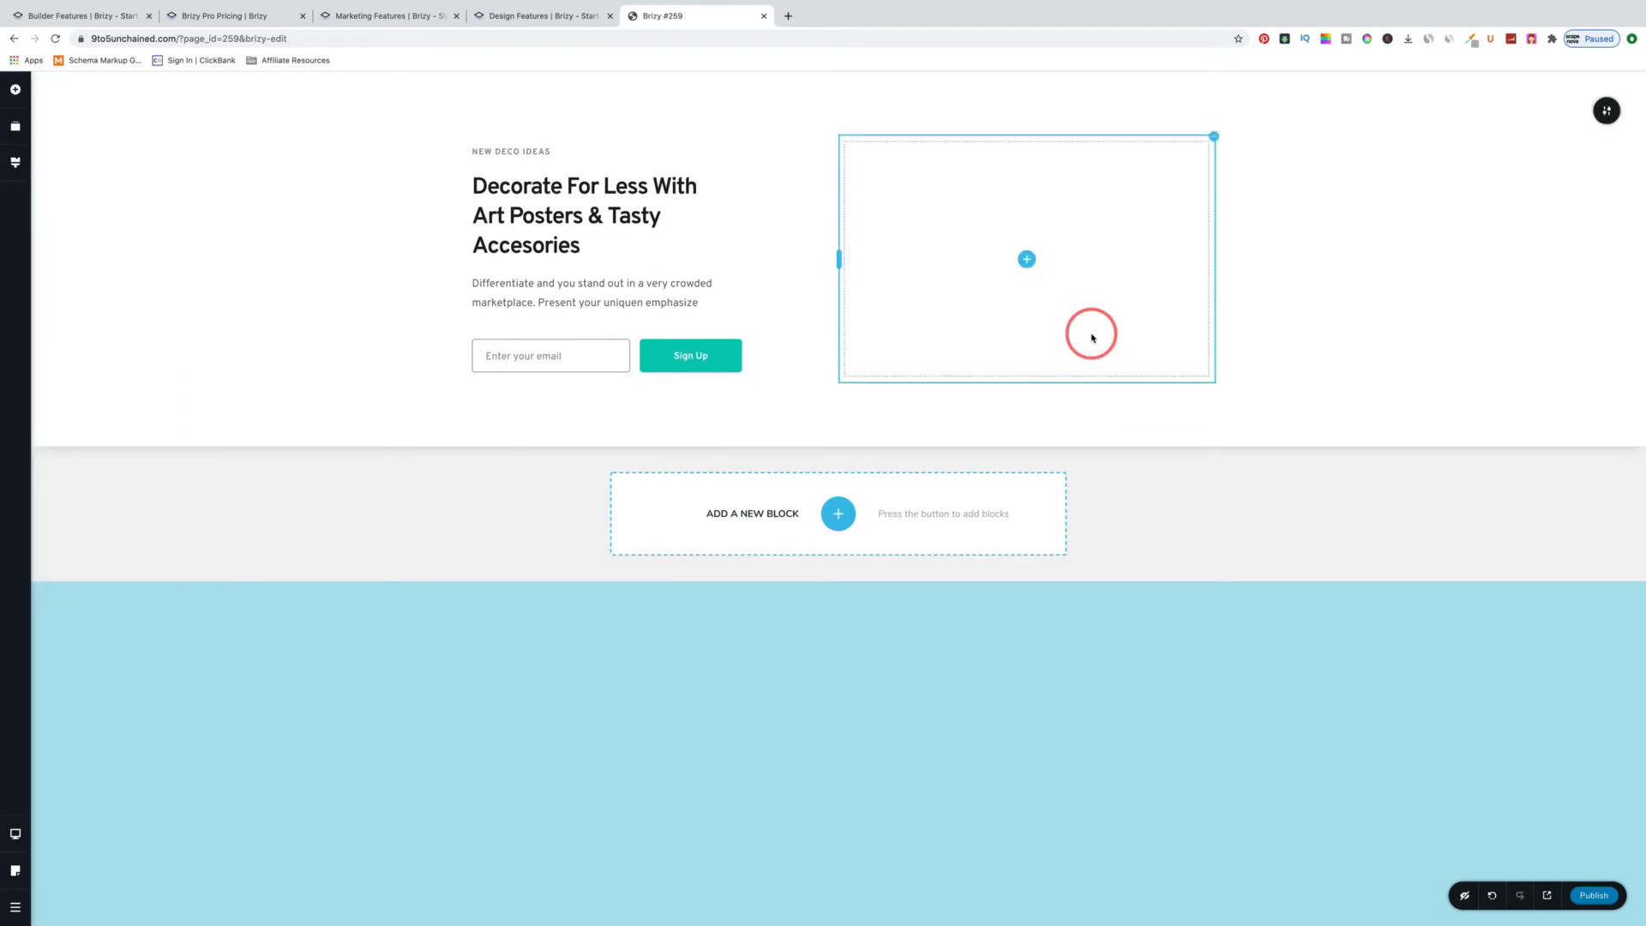
left_click(15, 93)
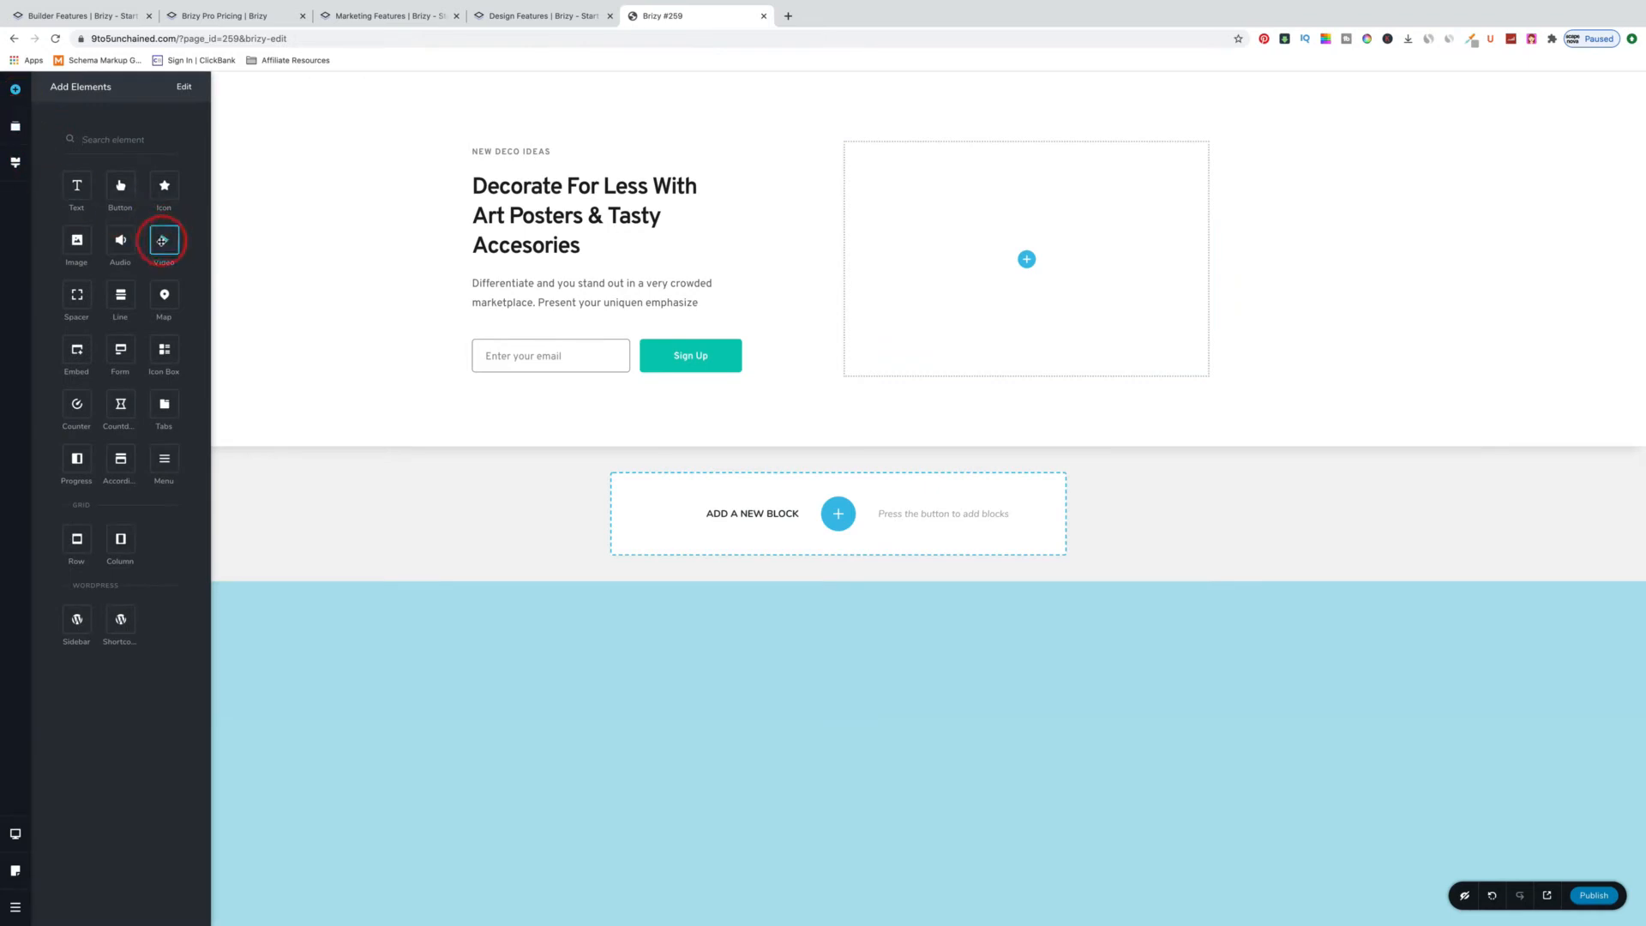
left_click_drag(163, 241, 1089, 260)
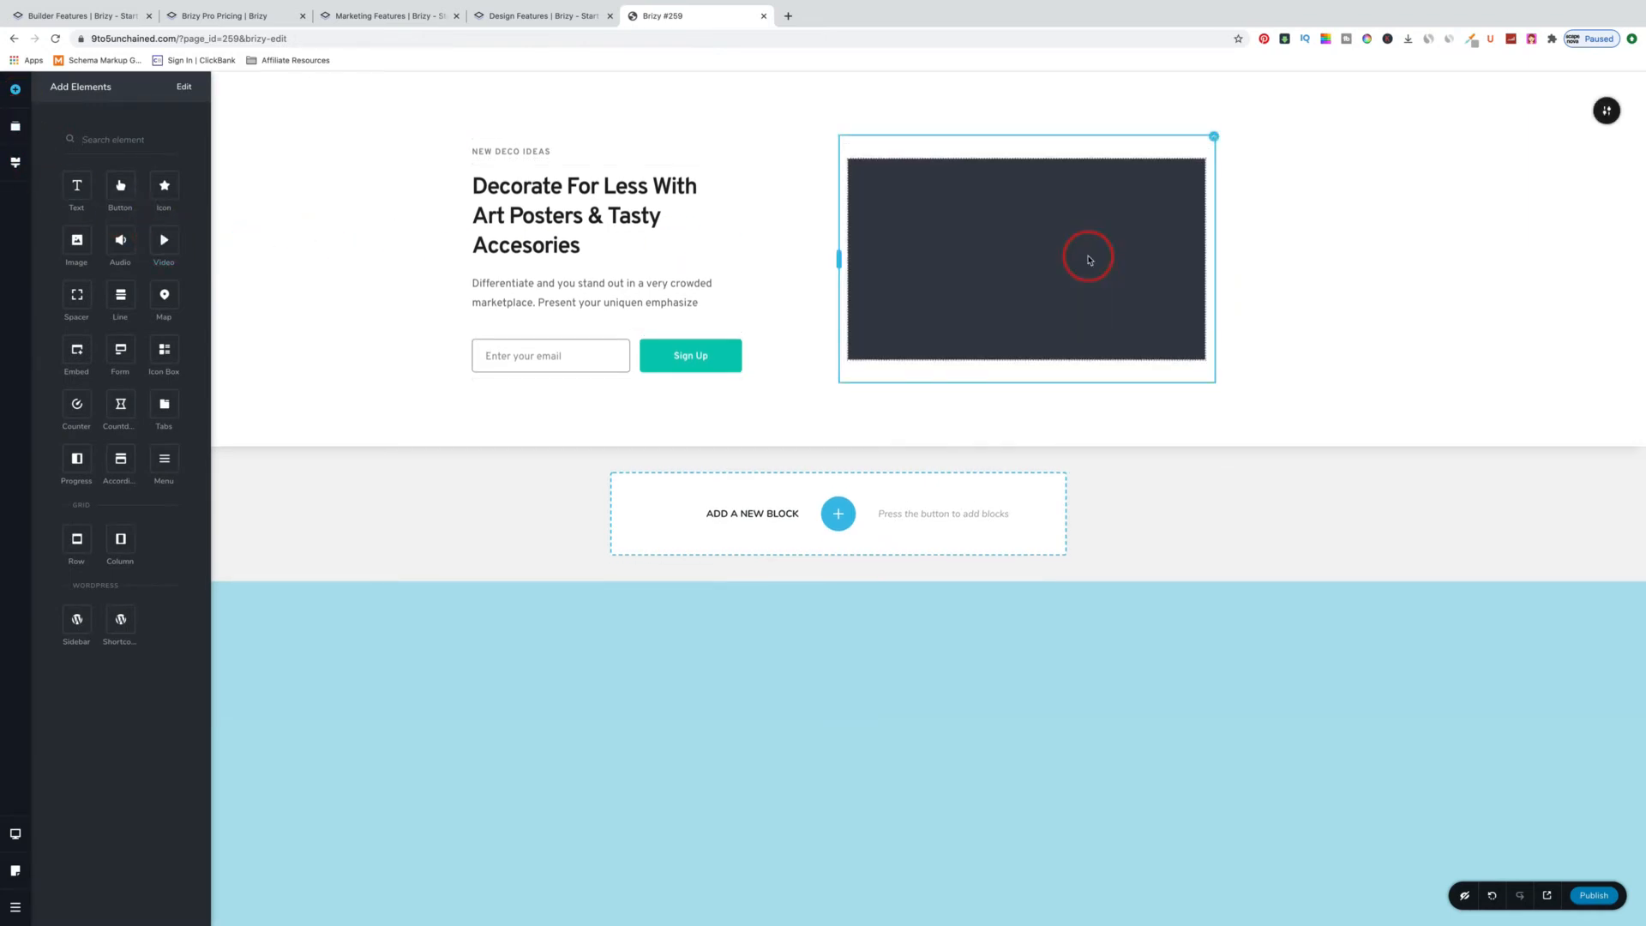
Step: Examine the video element's source settings, including the available video types and the link field
left_click(1012, 234)
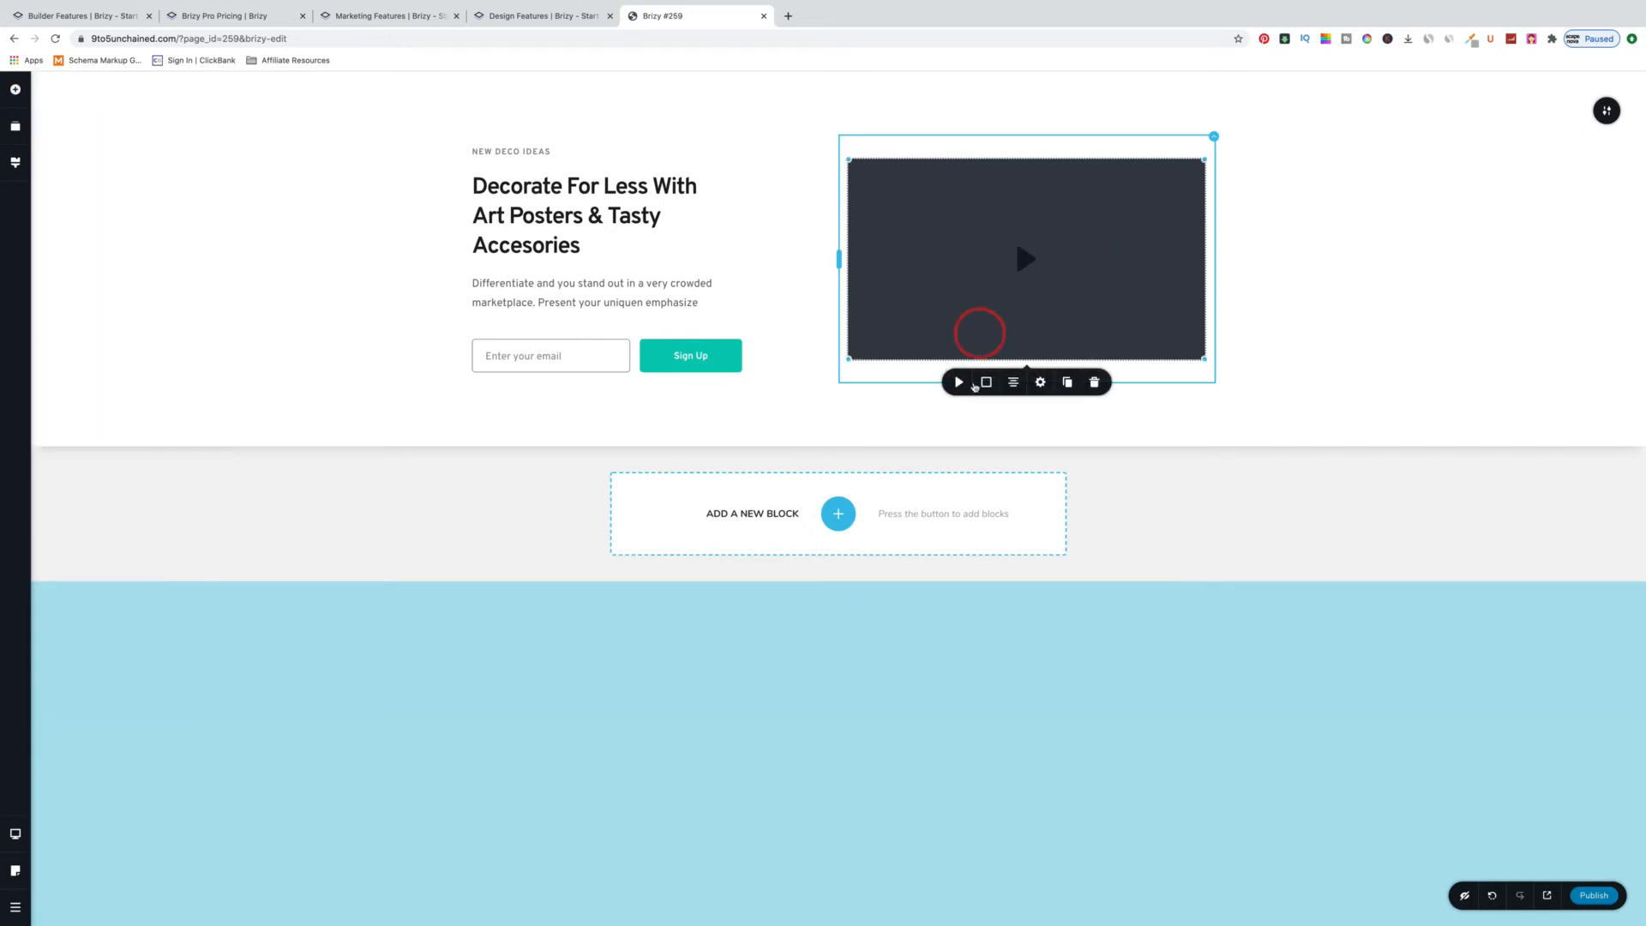
left_click(959, 384)
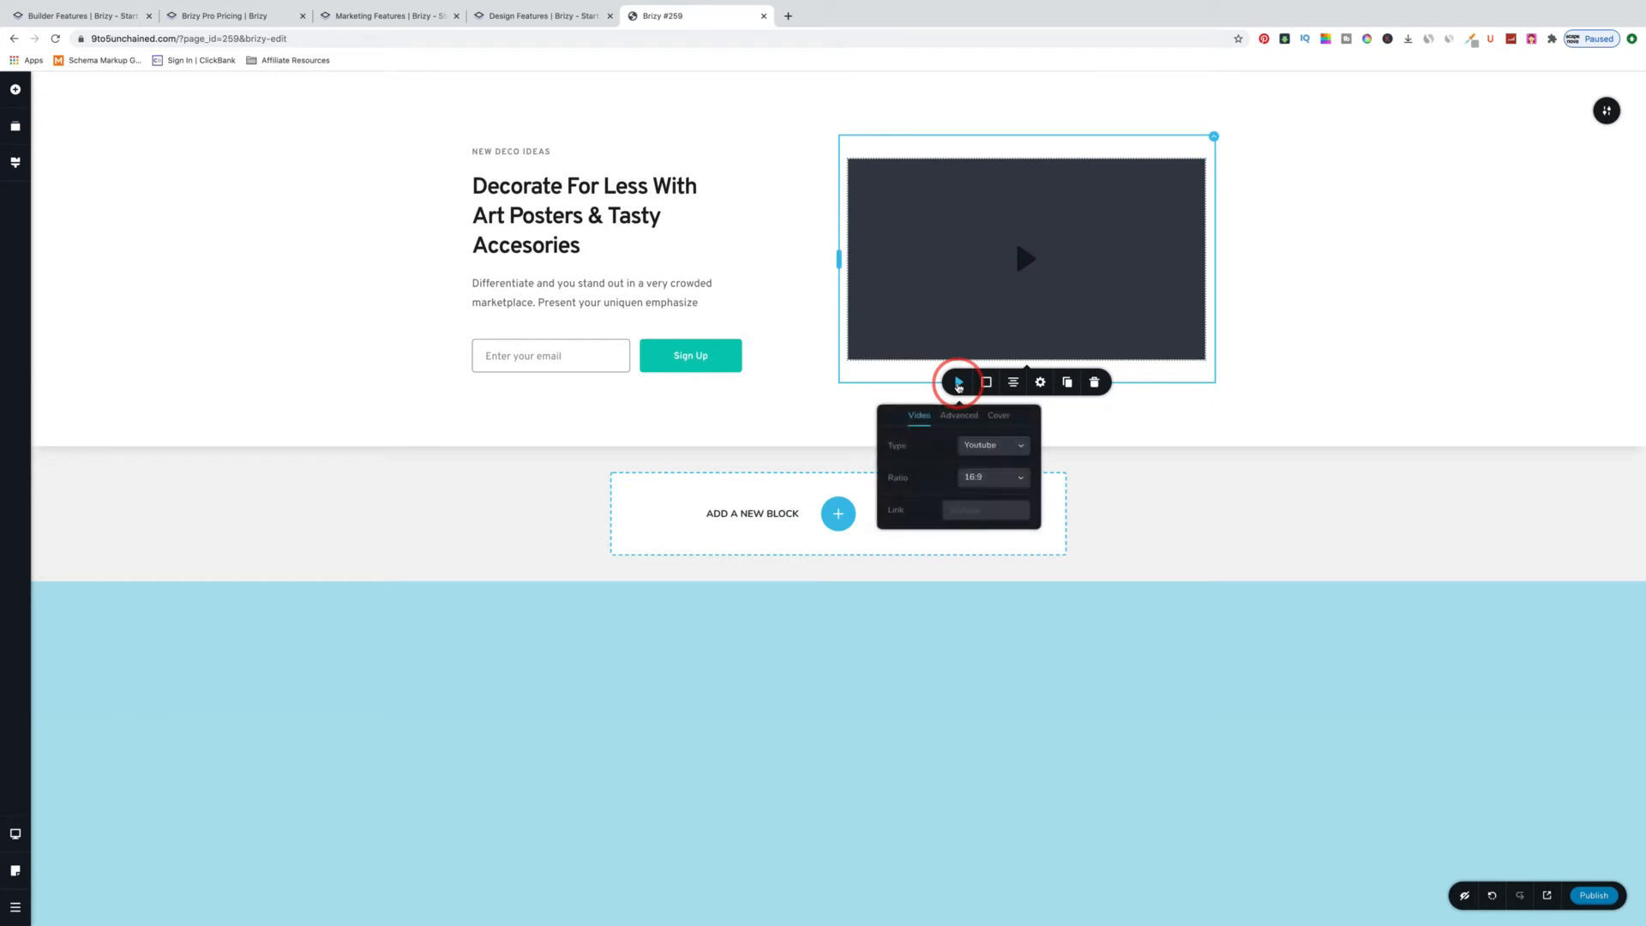
left_click(1022, 445)
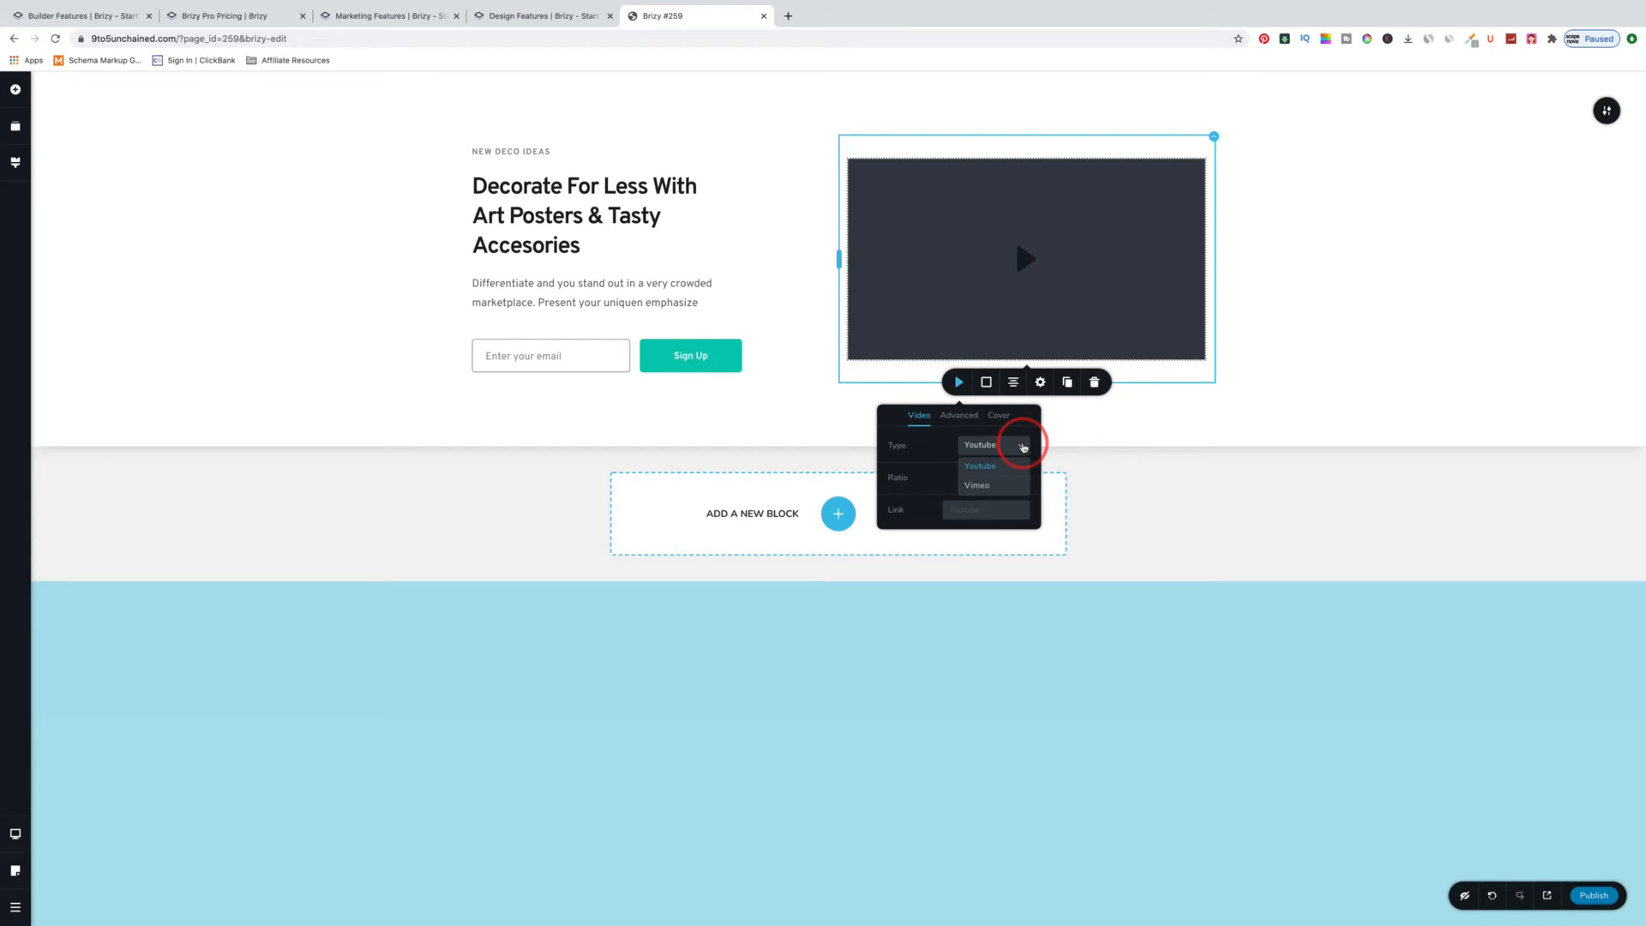
left_click(967, 512)
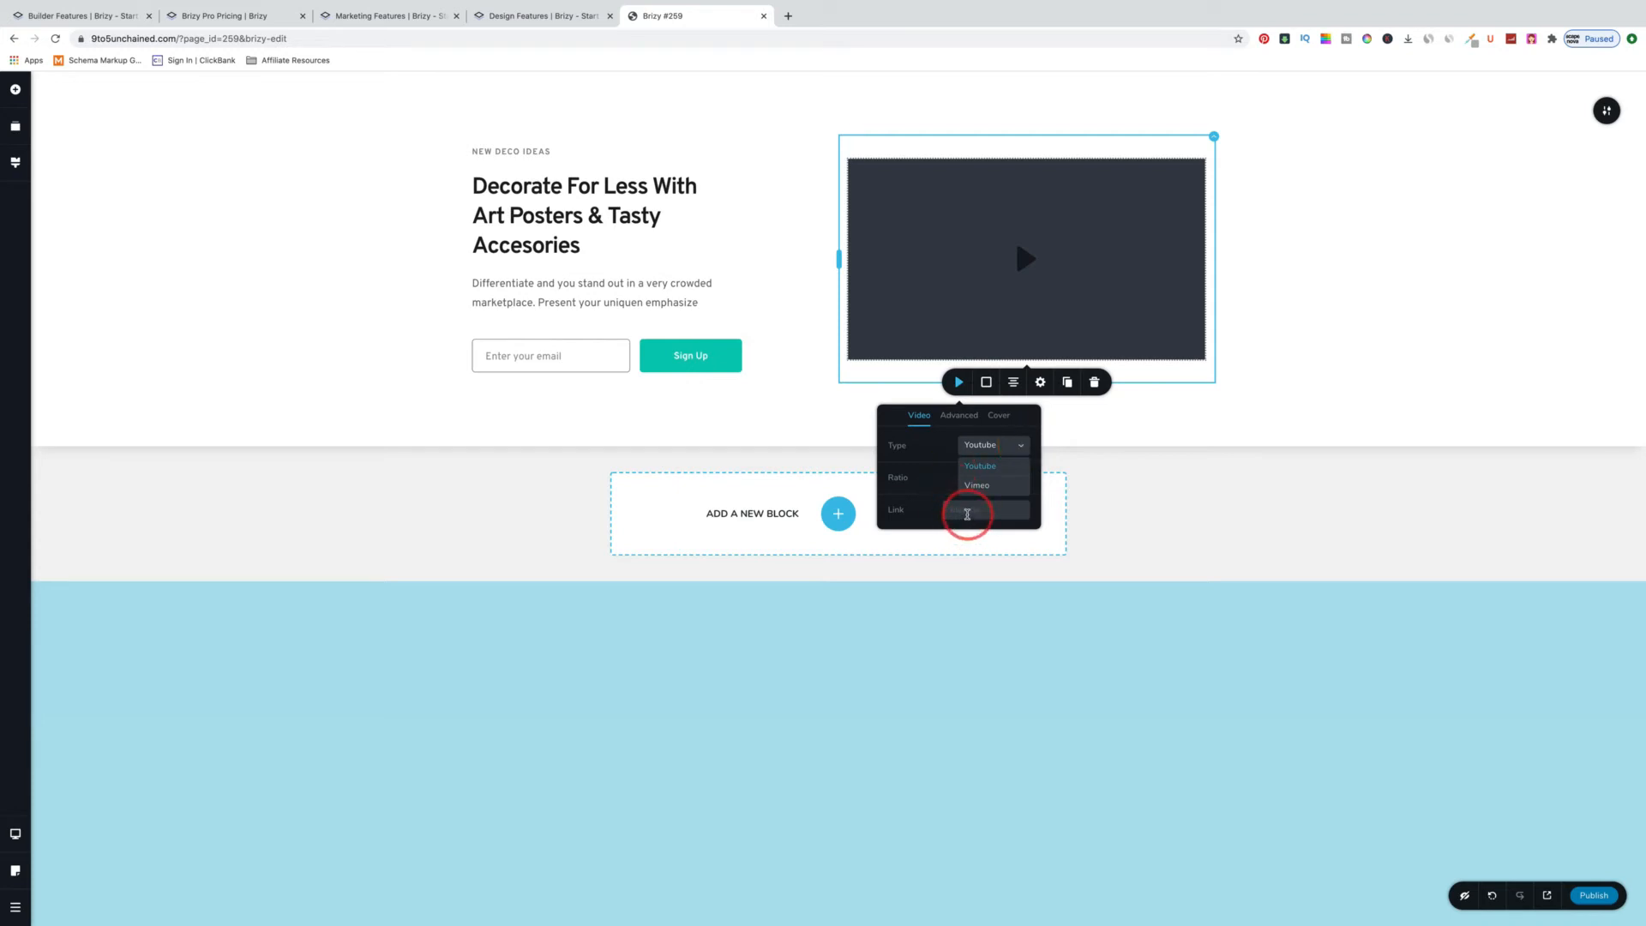
left_click(1115, 435)
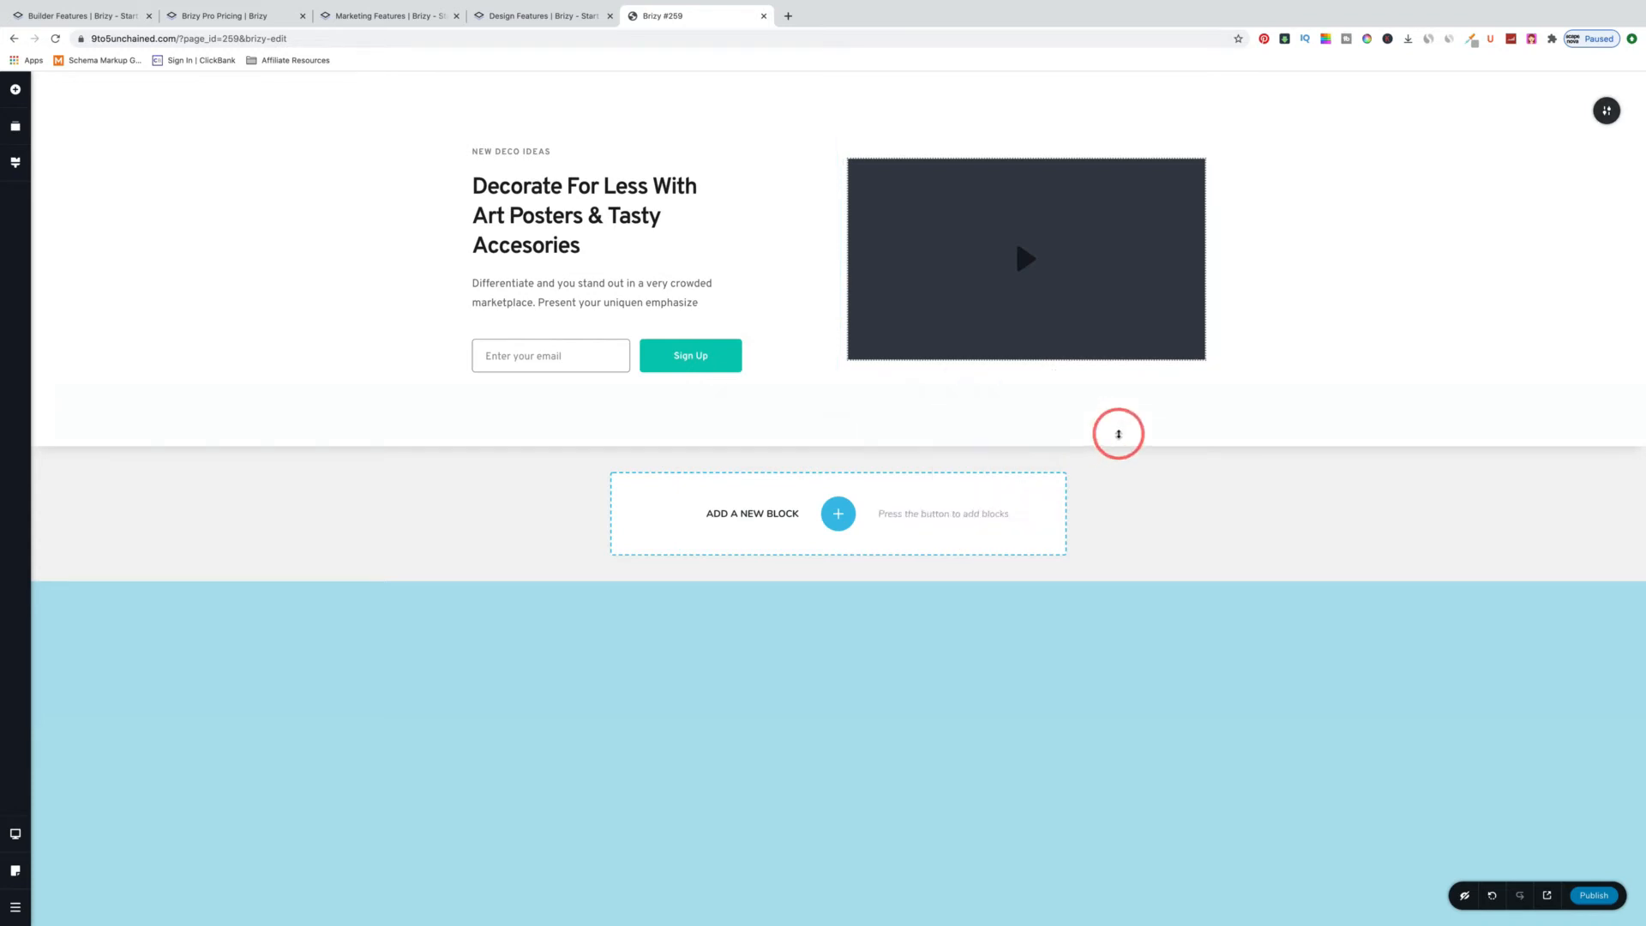
left_click(1046, 284)
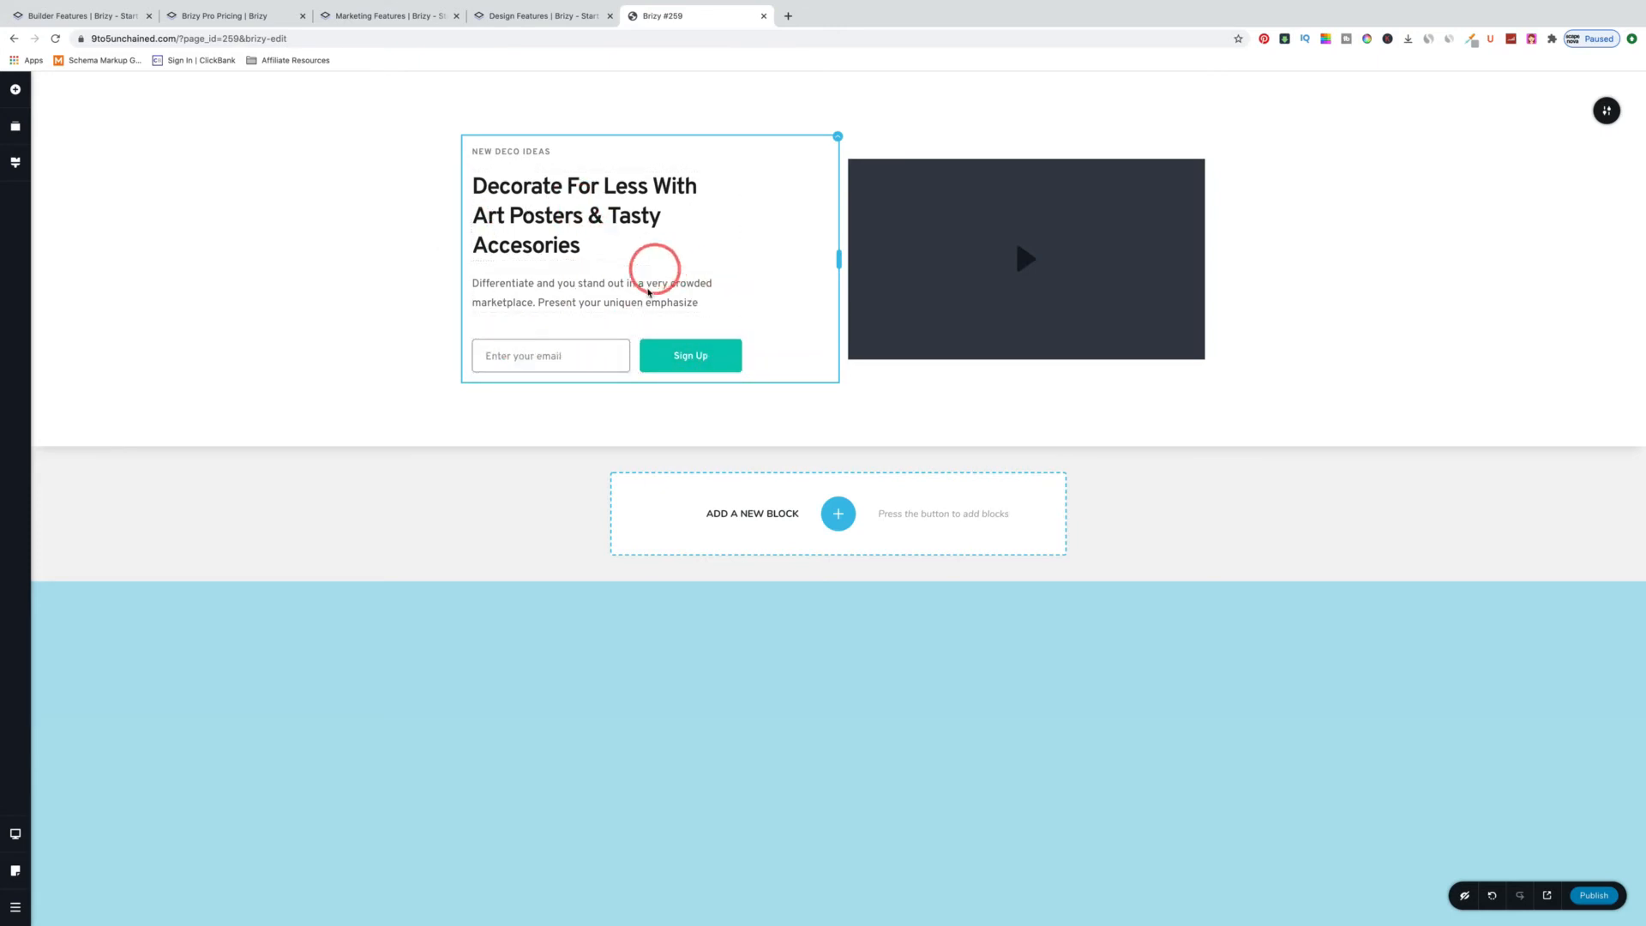
Step: Open the integrations of the Sign Up form and look through its Email, Apps and reCAPTCHA options
left_click(689, 355)
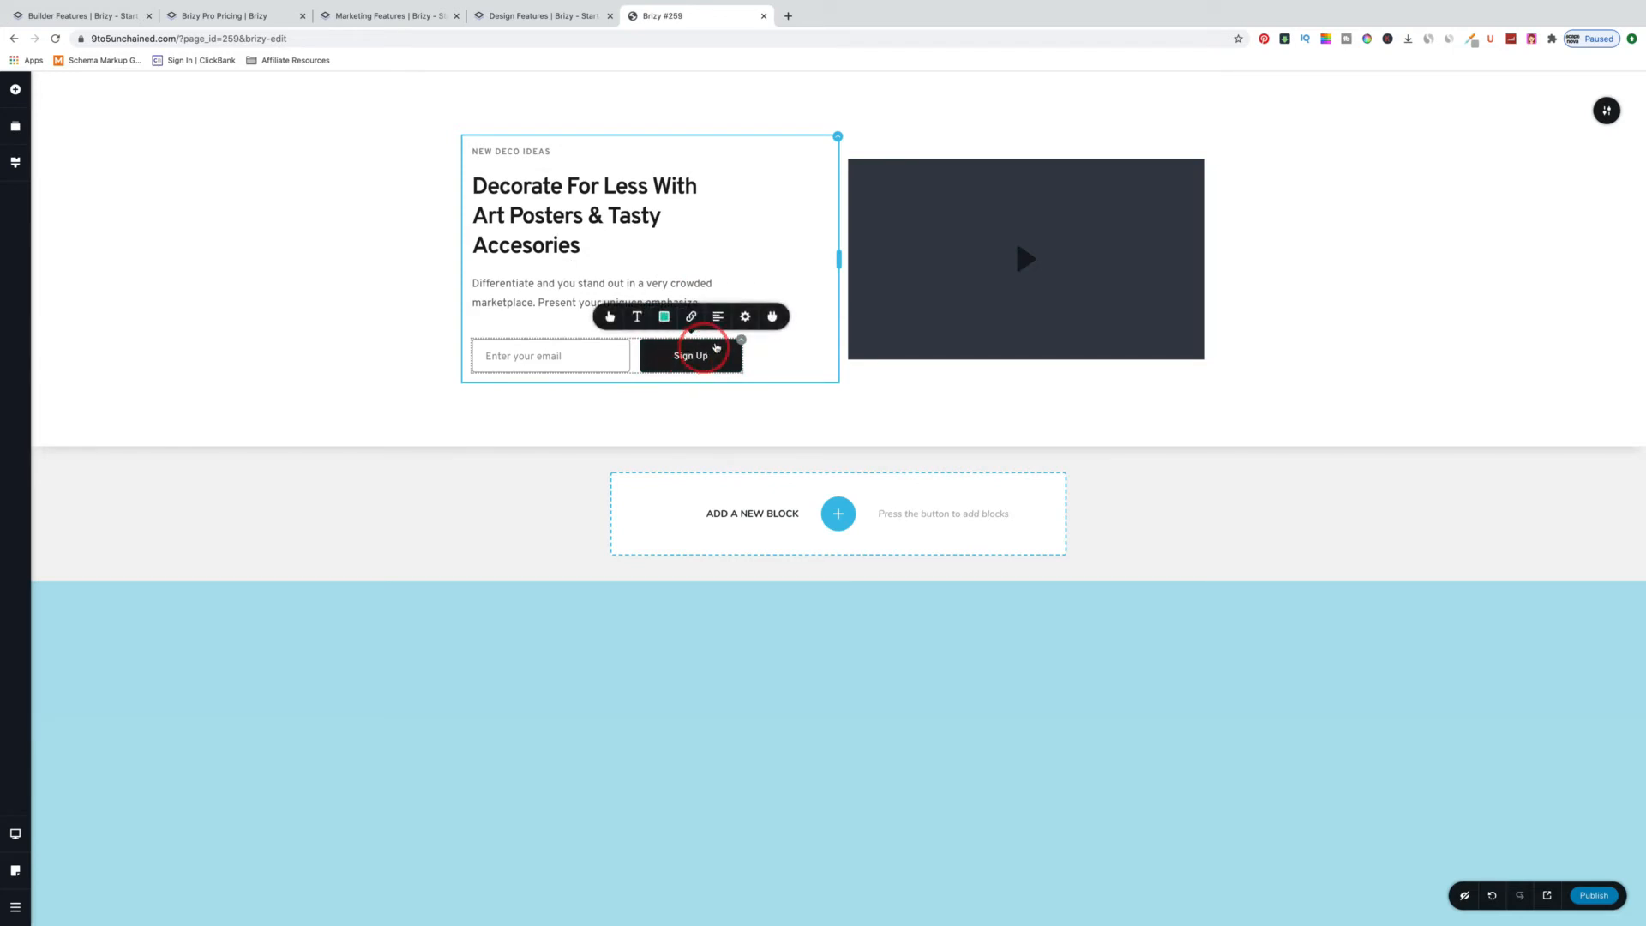
left_click(773, 316)
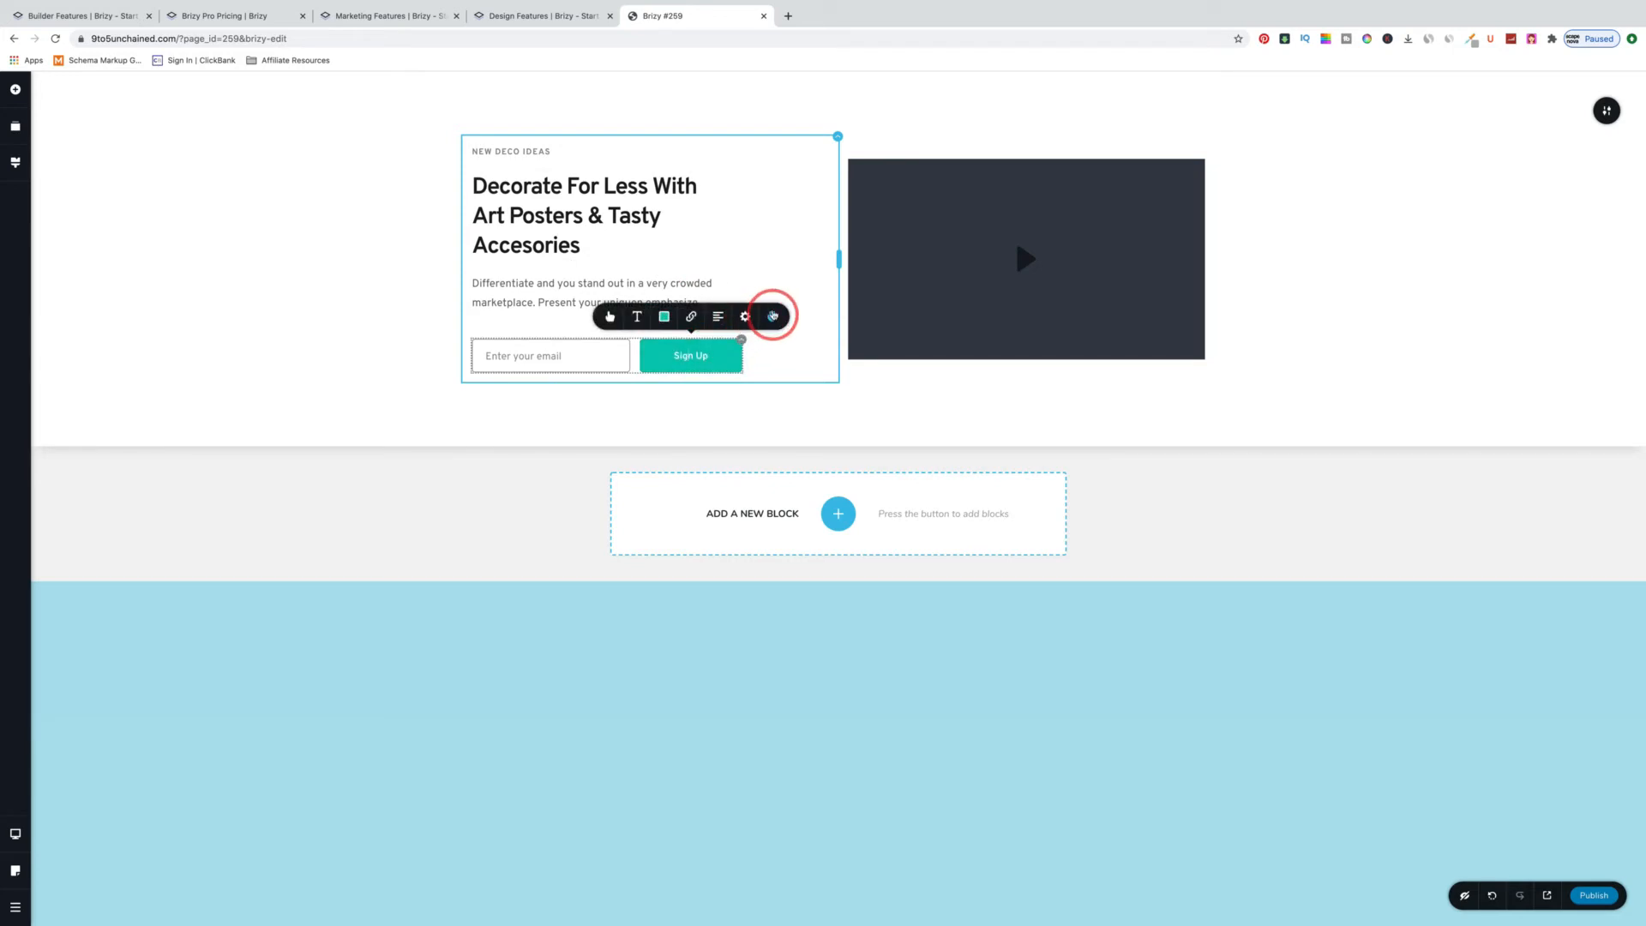
left_click(773, 316)
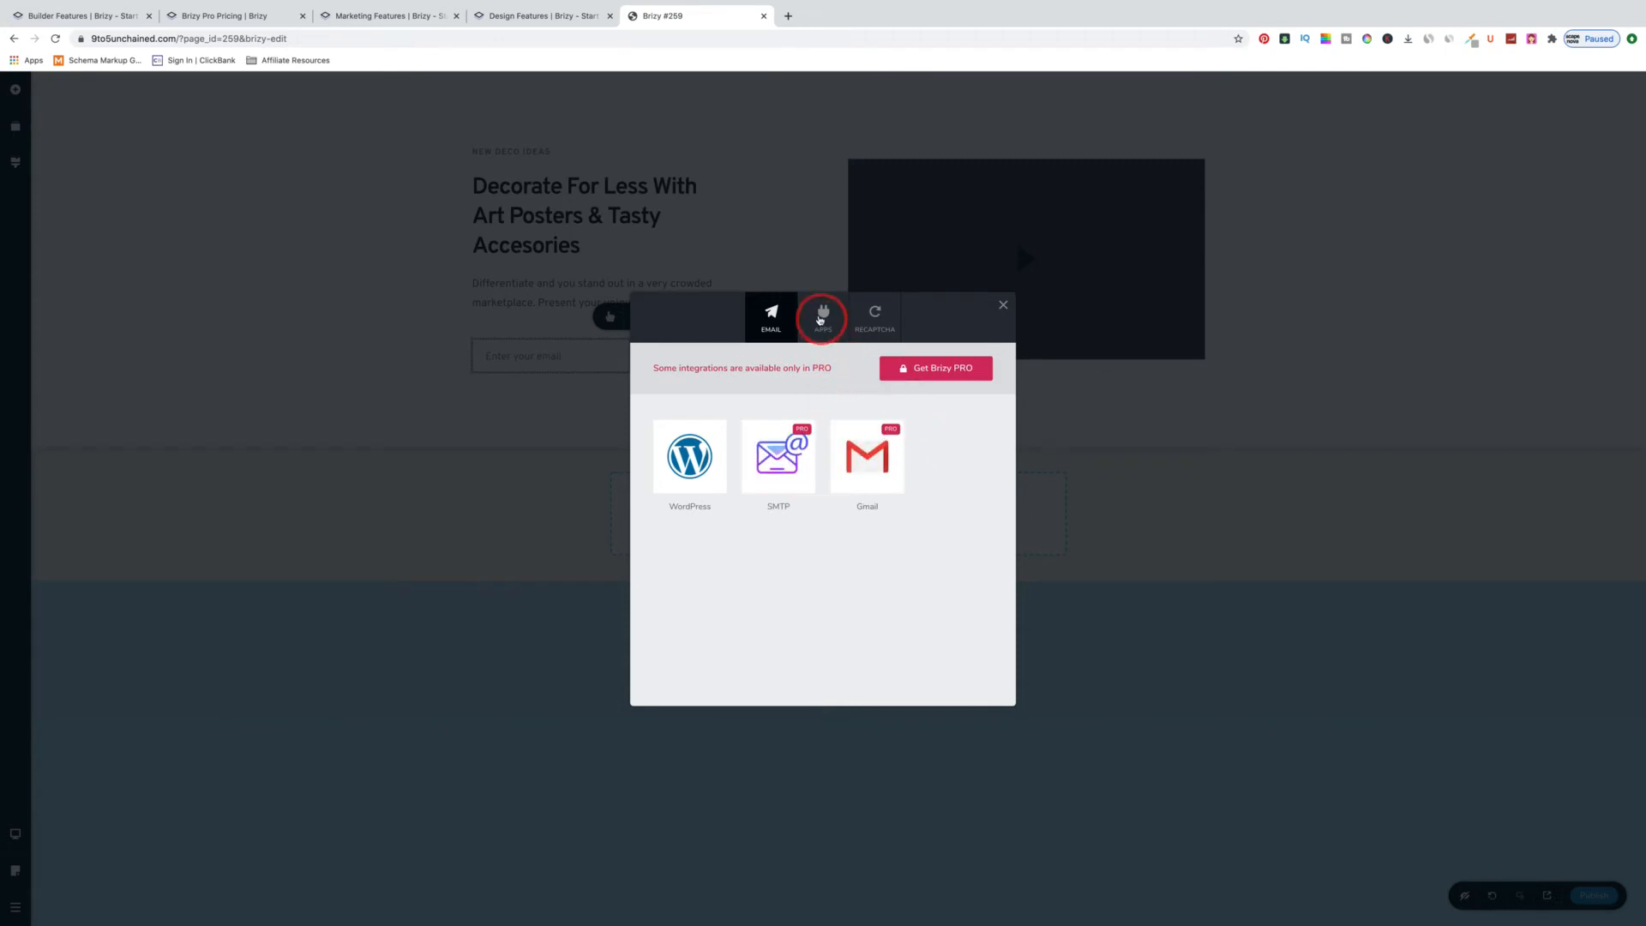
left_click(823, 326)
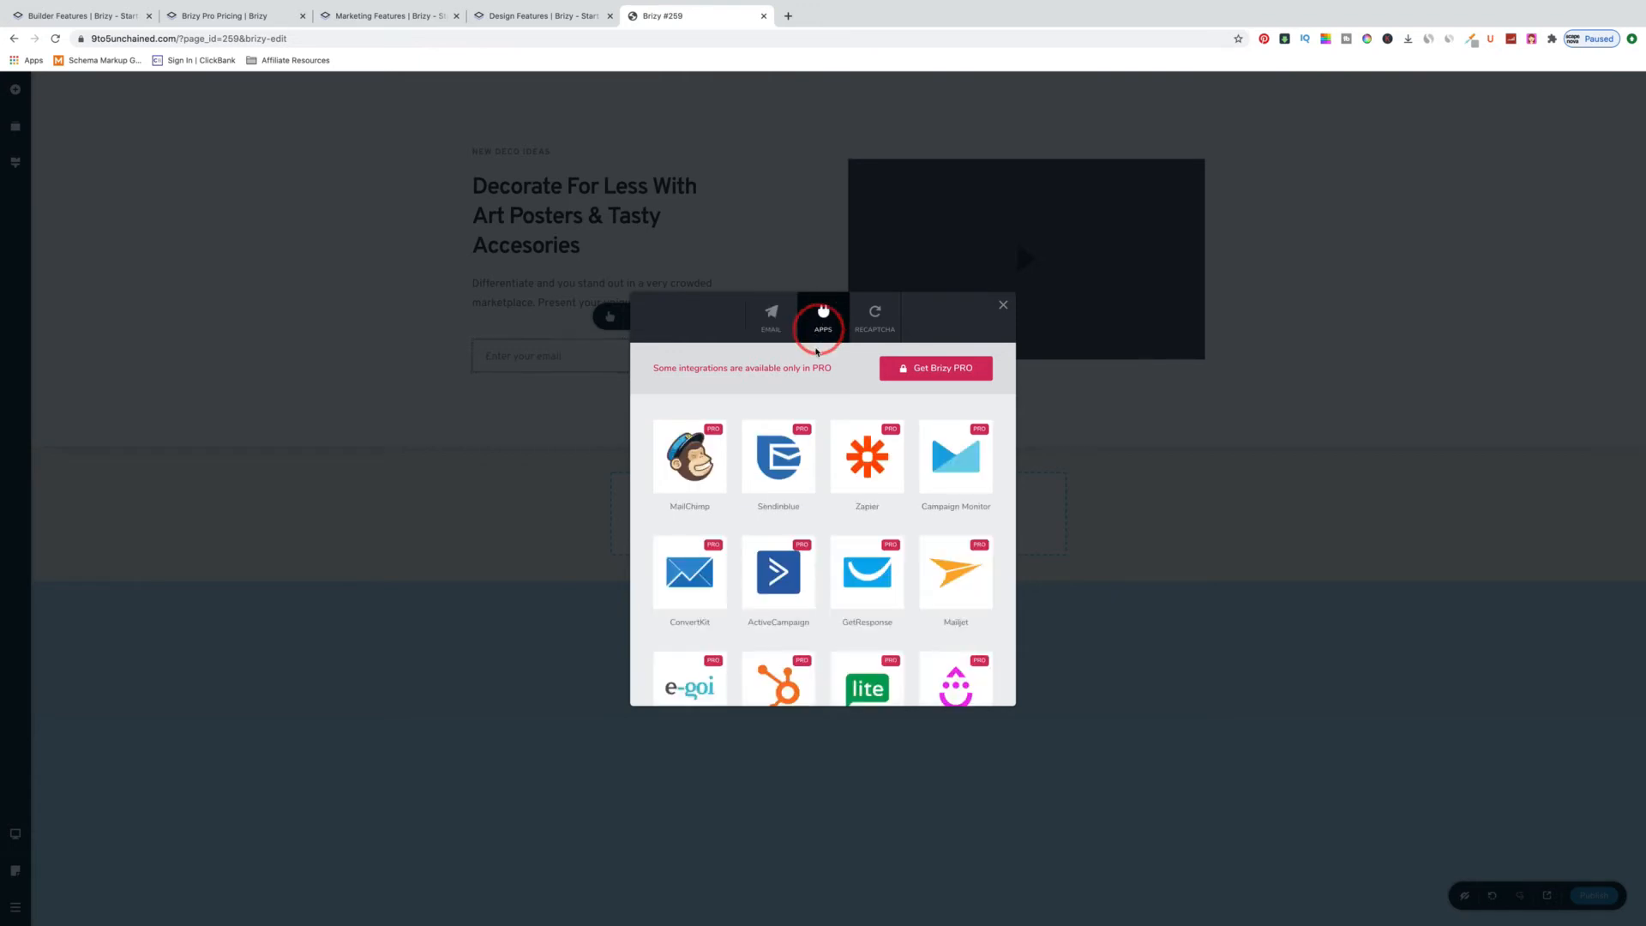
scroll(851, 508, "down", 1)
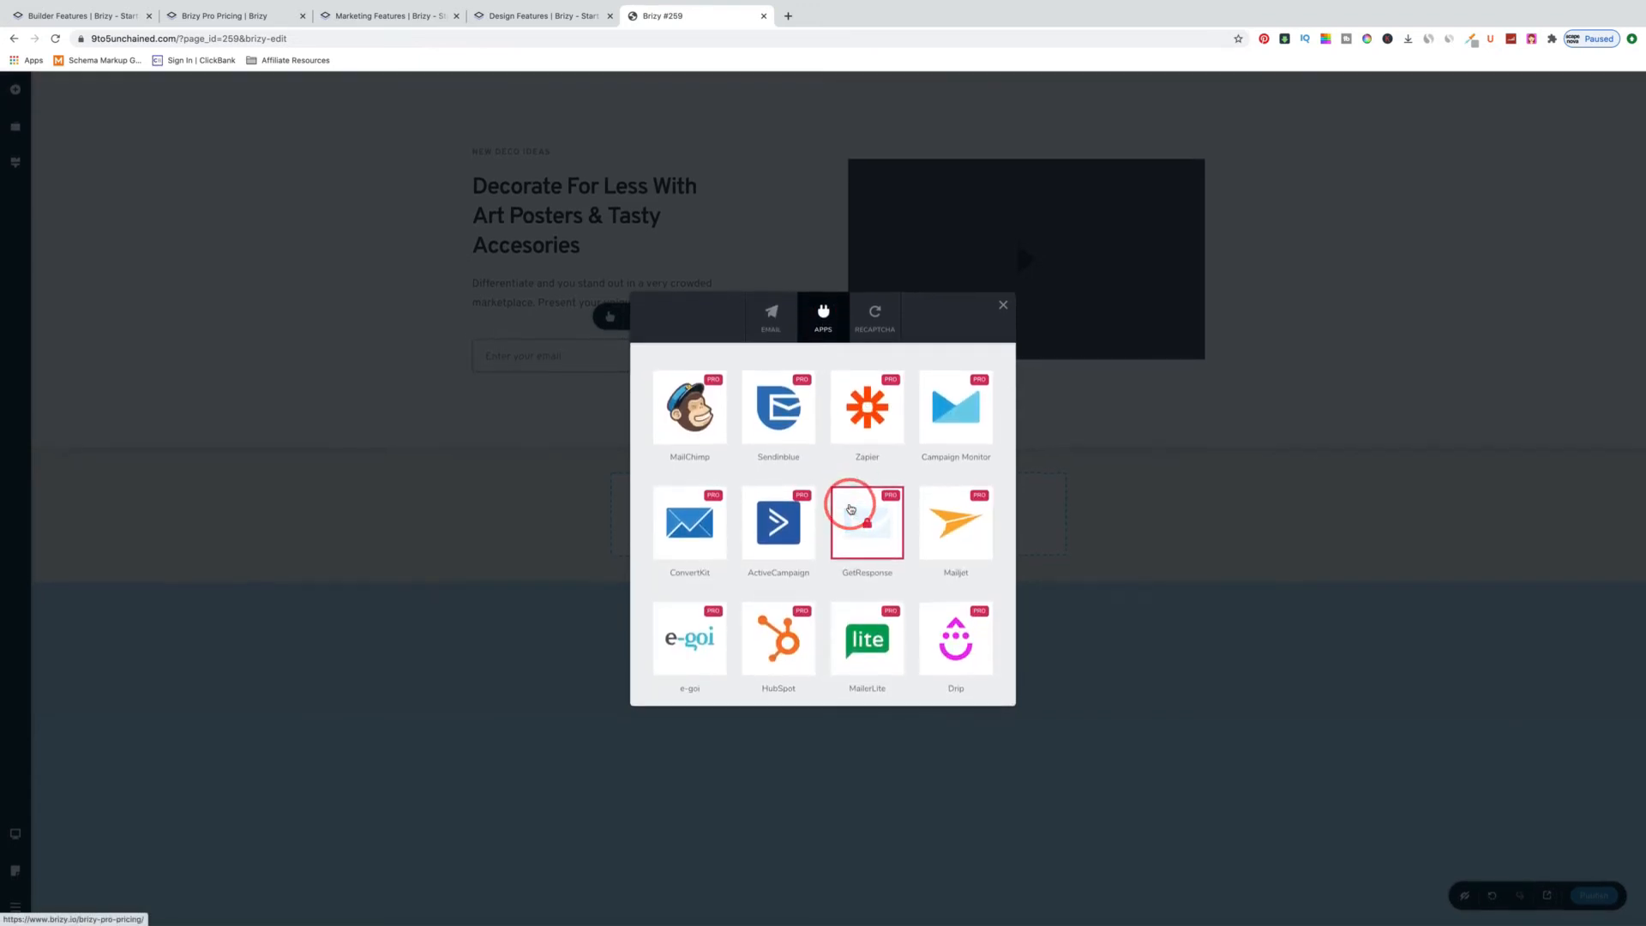
mouse_move(851, 508)
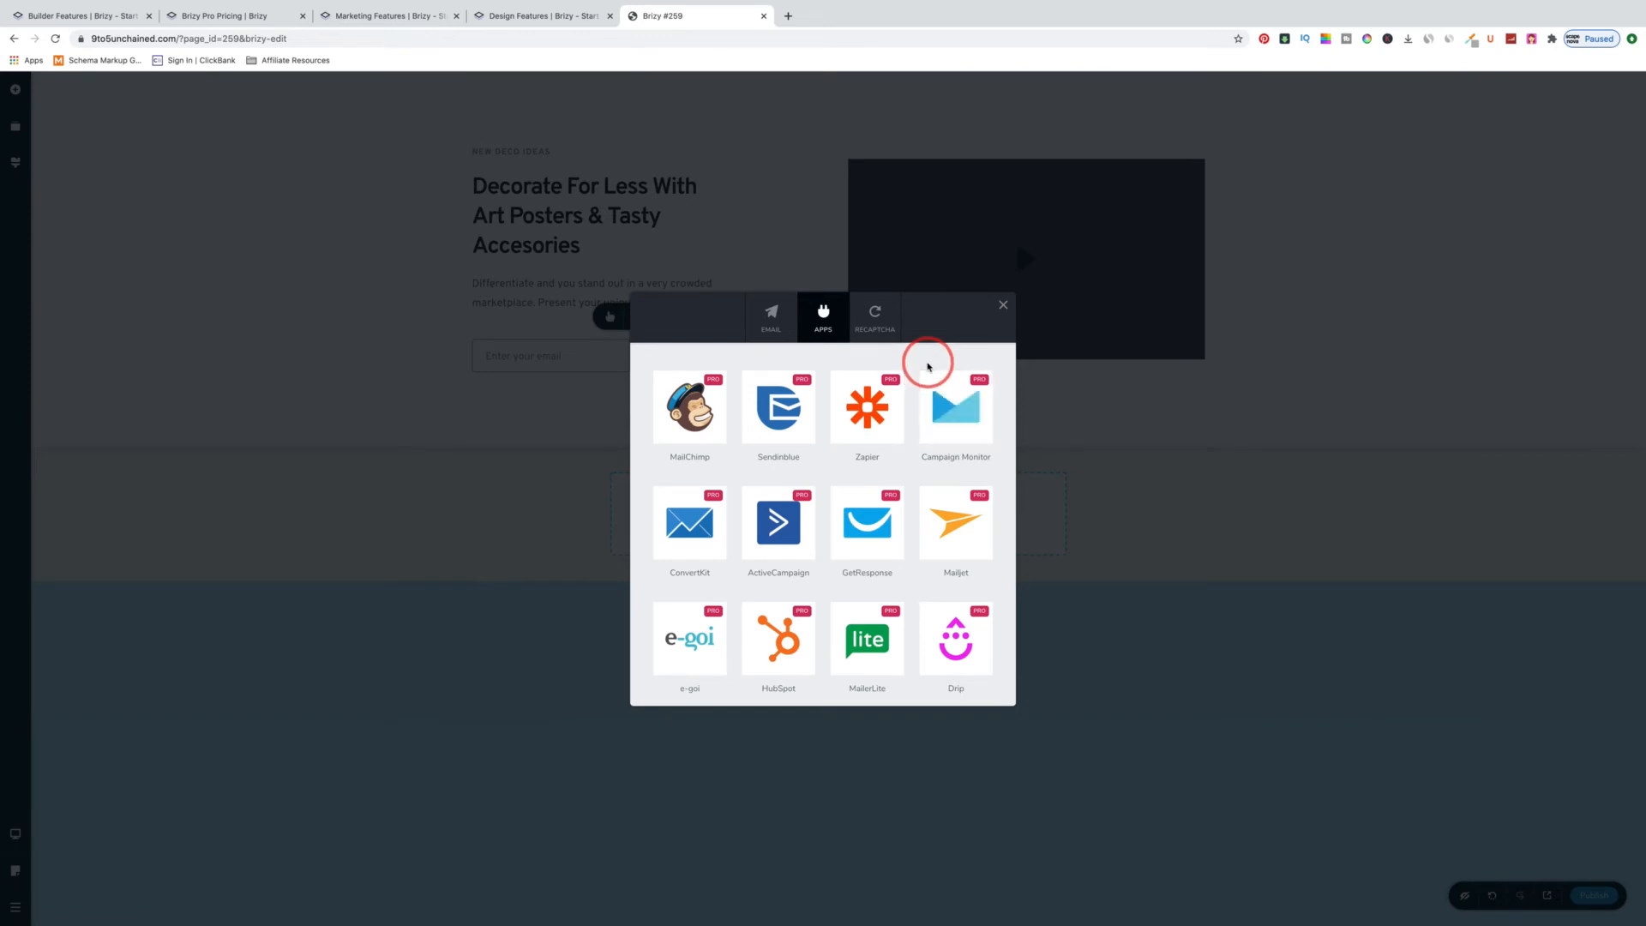
left_click(876, 326)
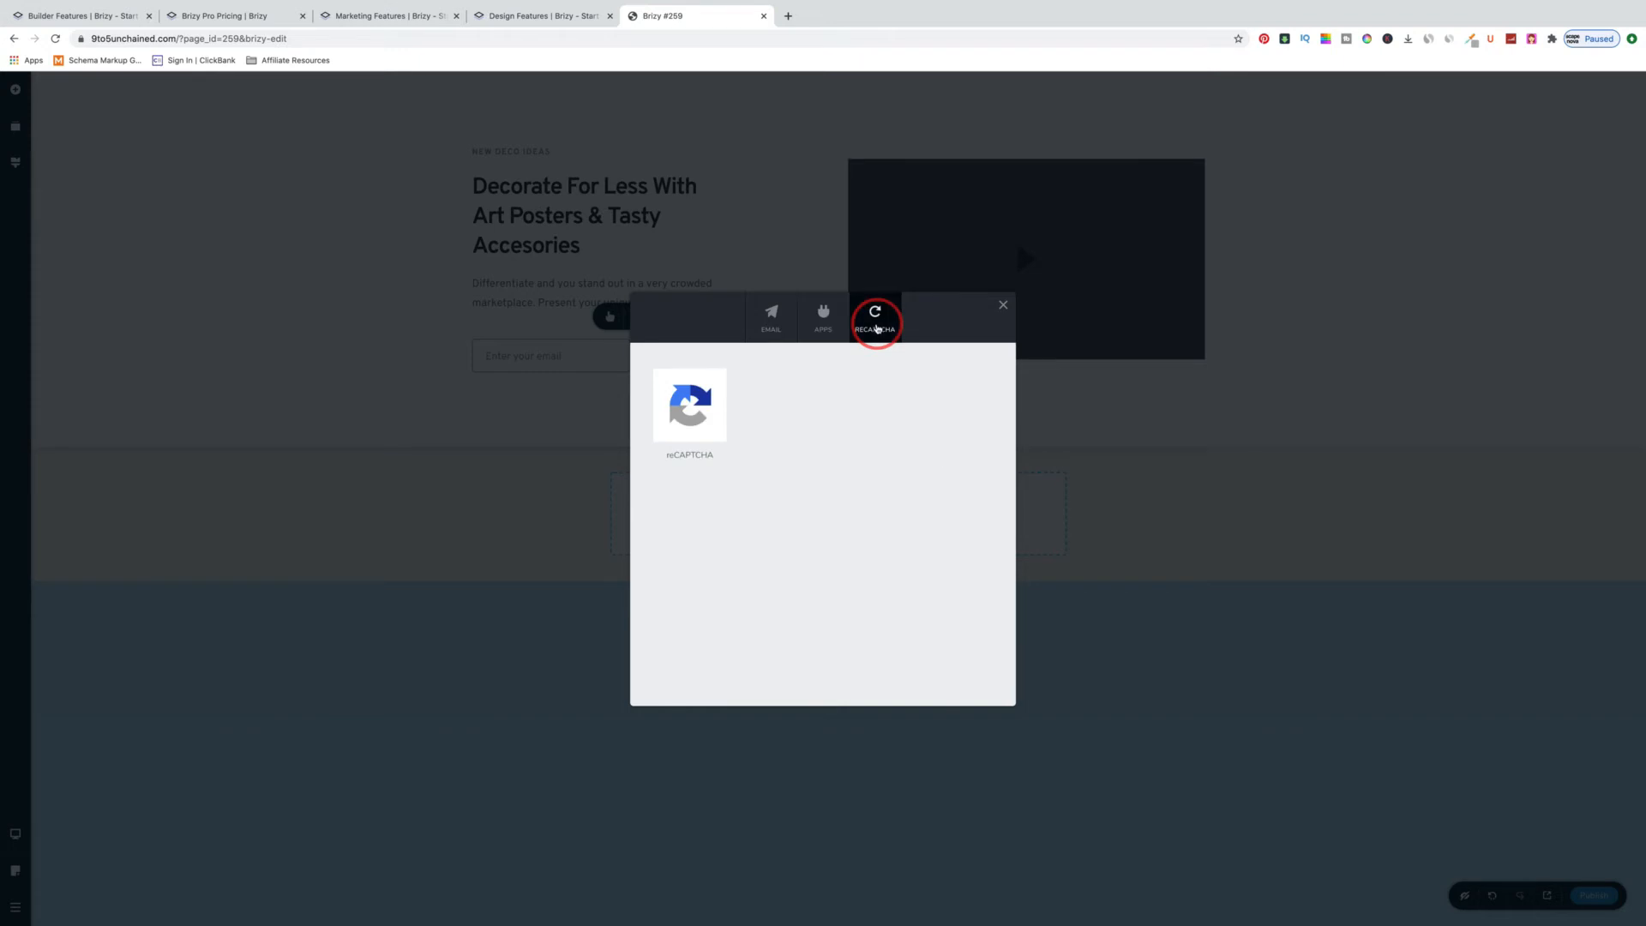
Step: Examine the reCAPTCHA option of the Sign Up form and close its integrations
left_click(690, 407)
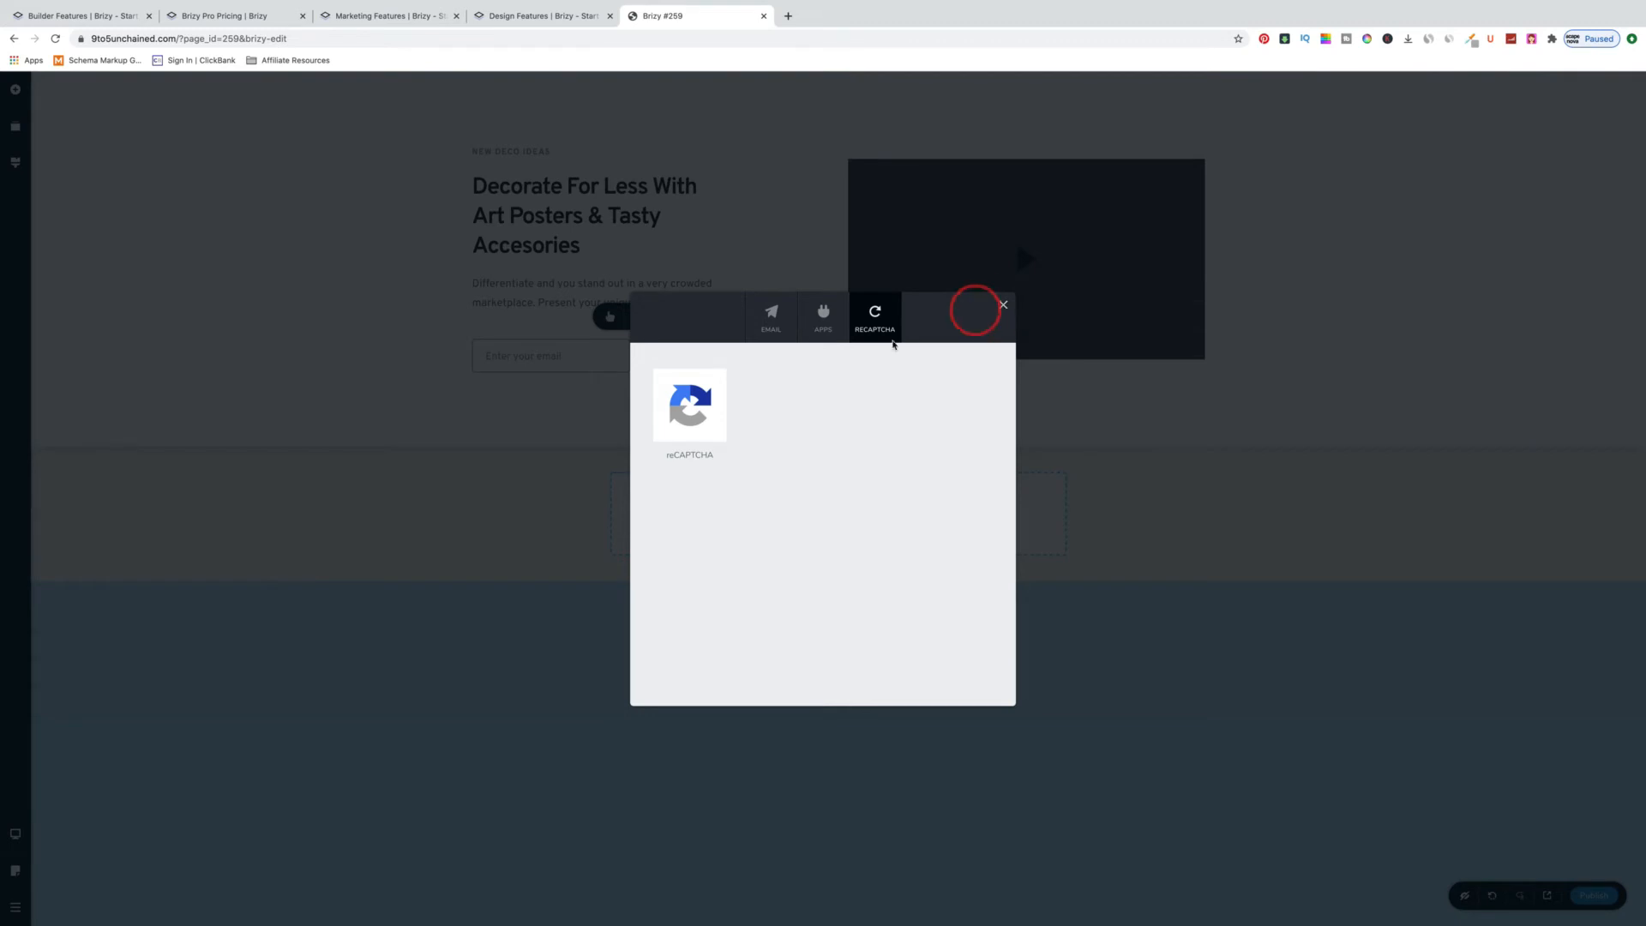
left_click(689, 403)
left_click(1001, 306)
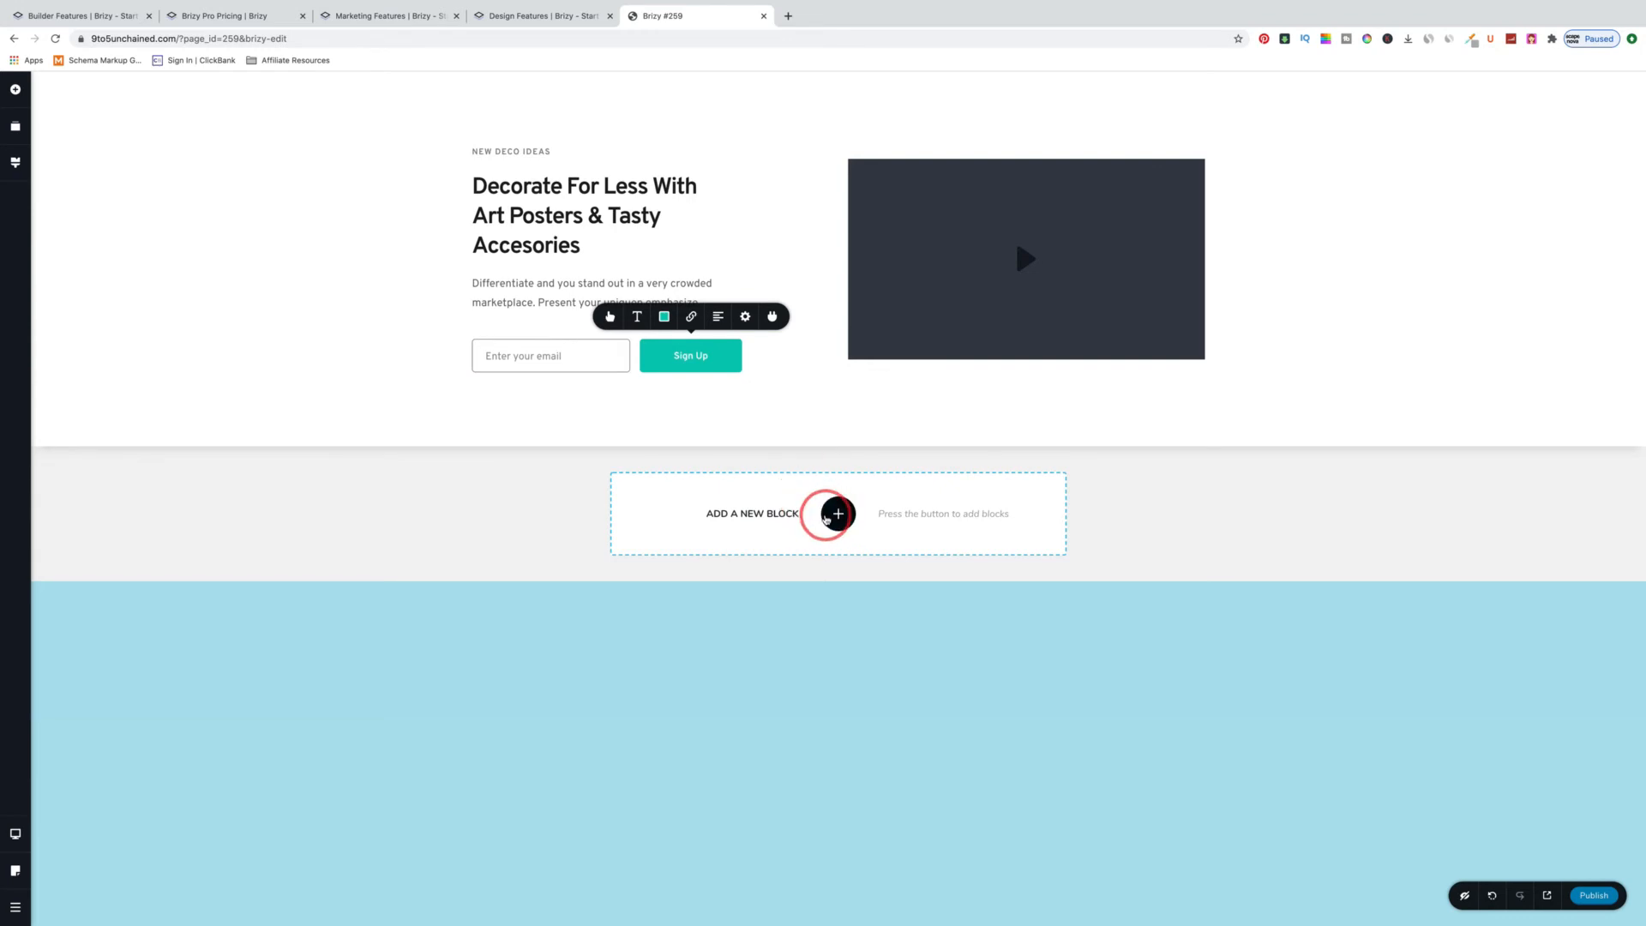
Step: Insert the free "The Art Of The Smile" block from the block library below the existing Sign Up block
left_click(16, 91)
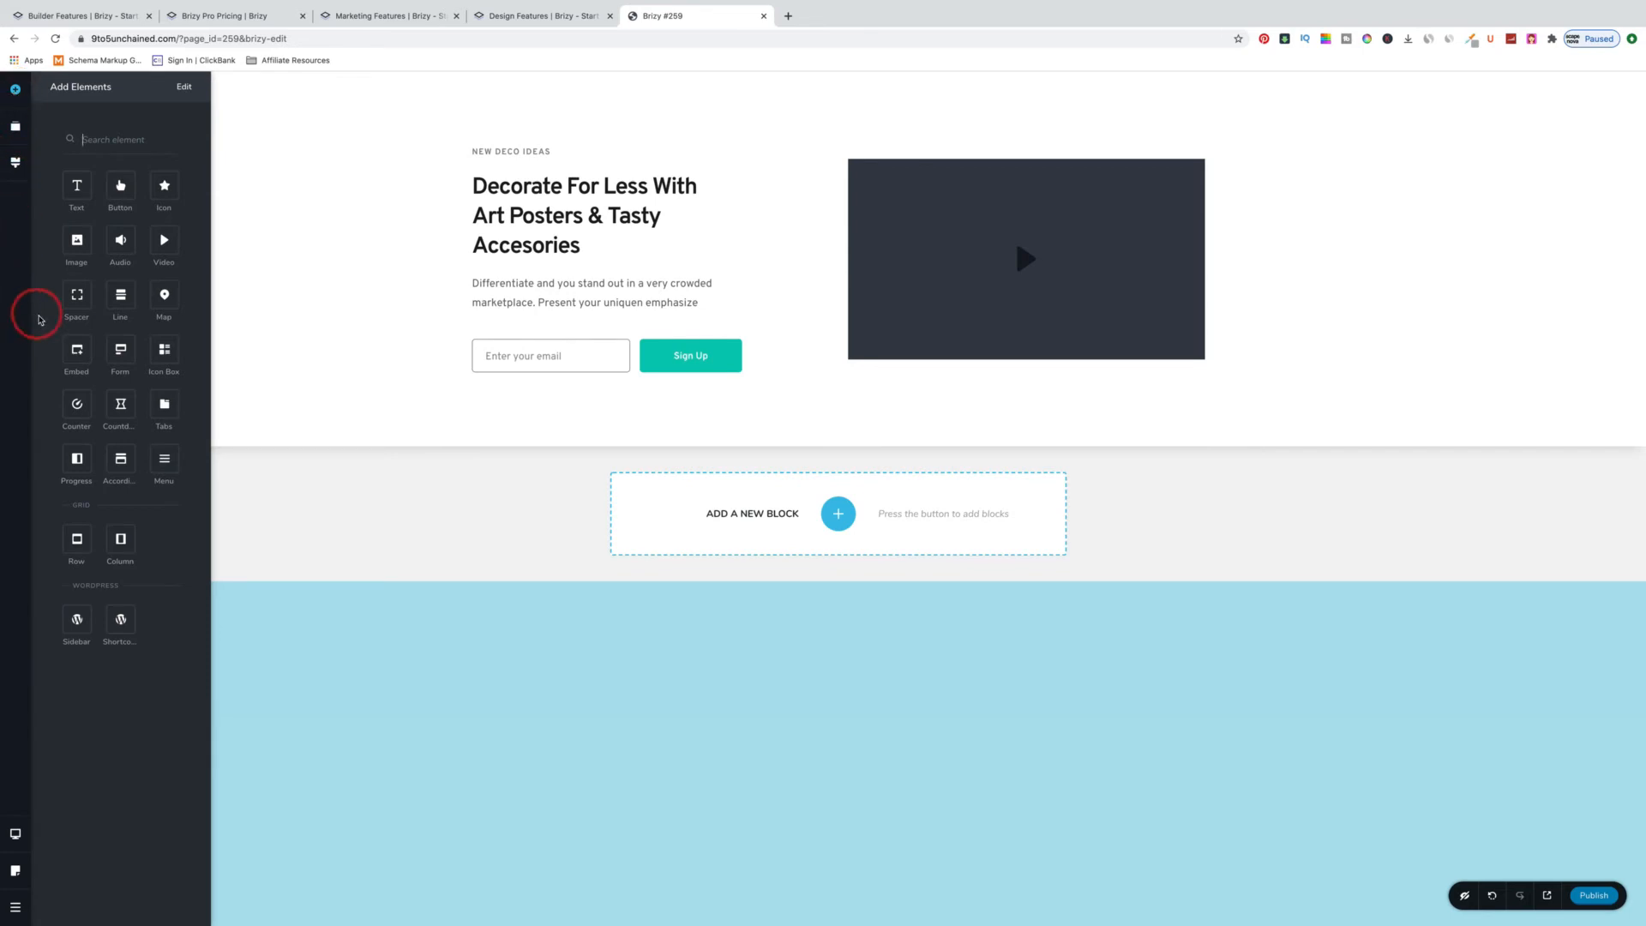
left_click_drag(133, 230, 839, 523)
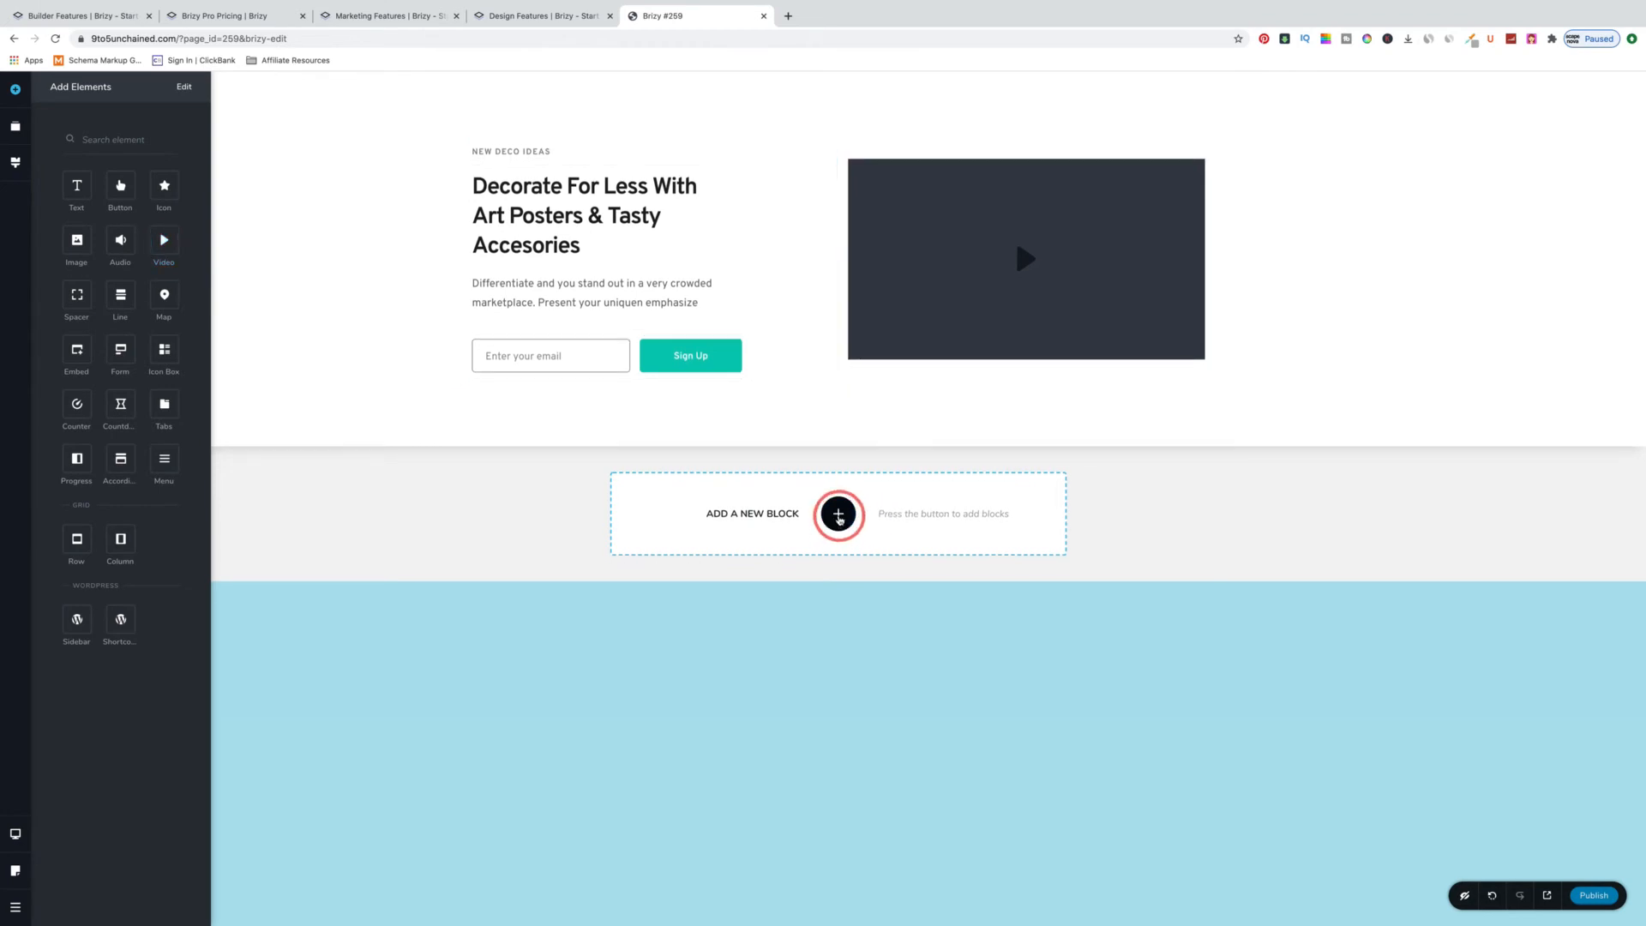
left_click(838, 515)
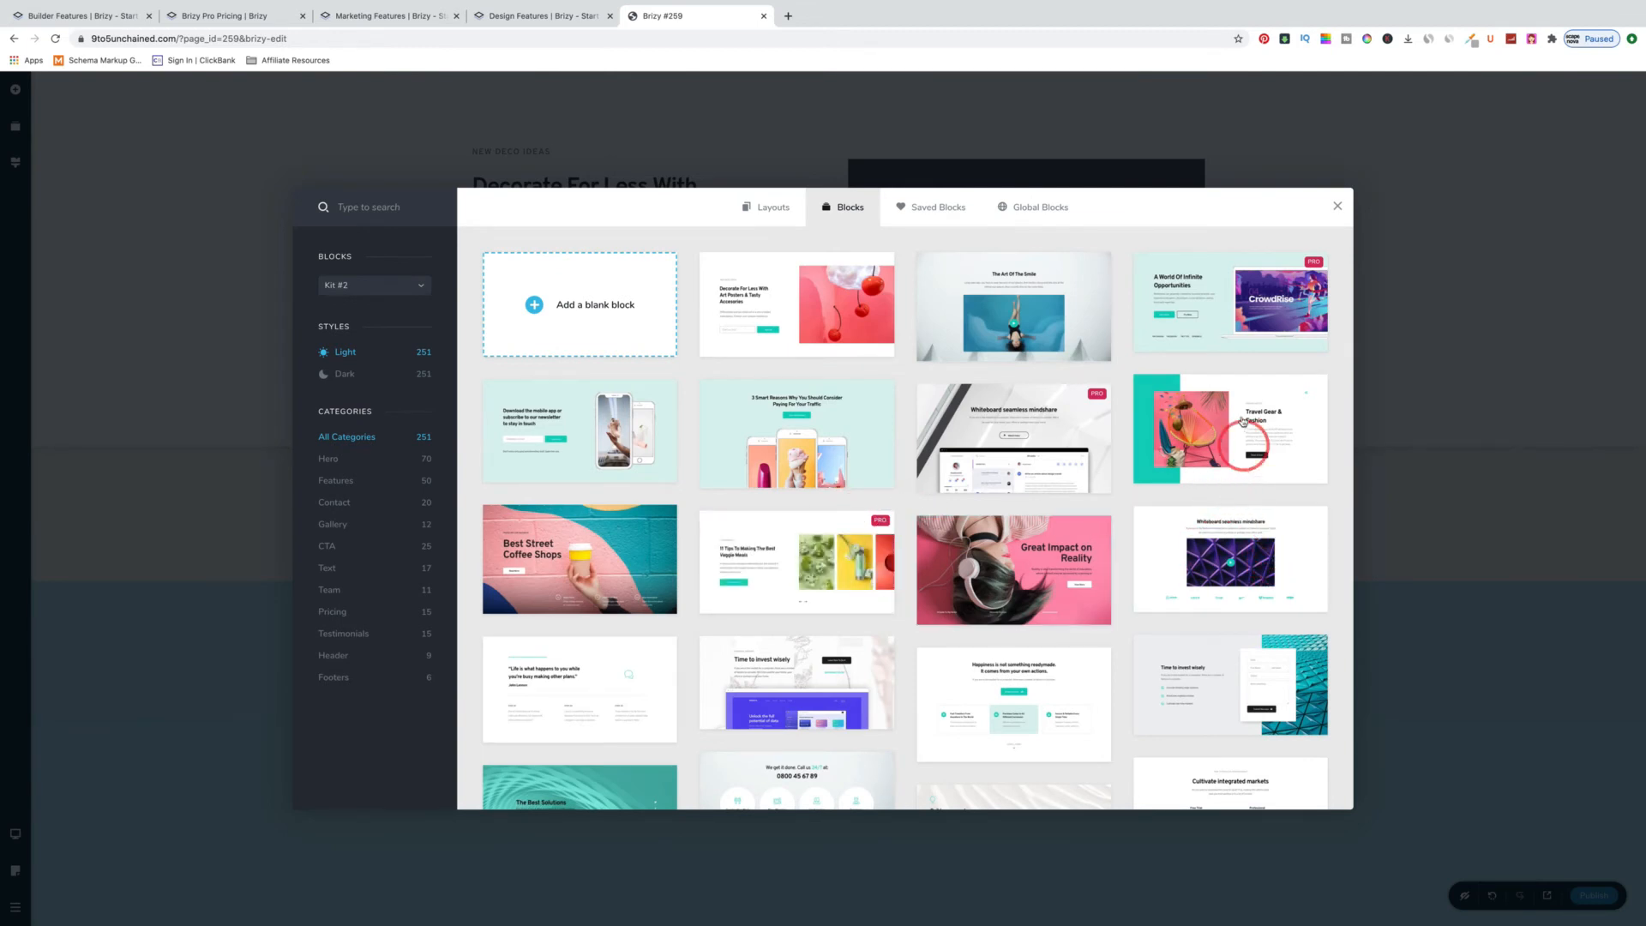
mouse_move(1217, 307)
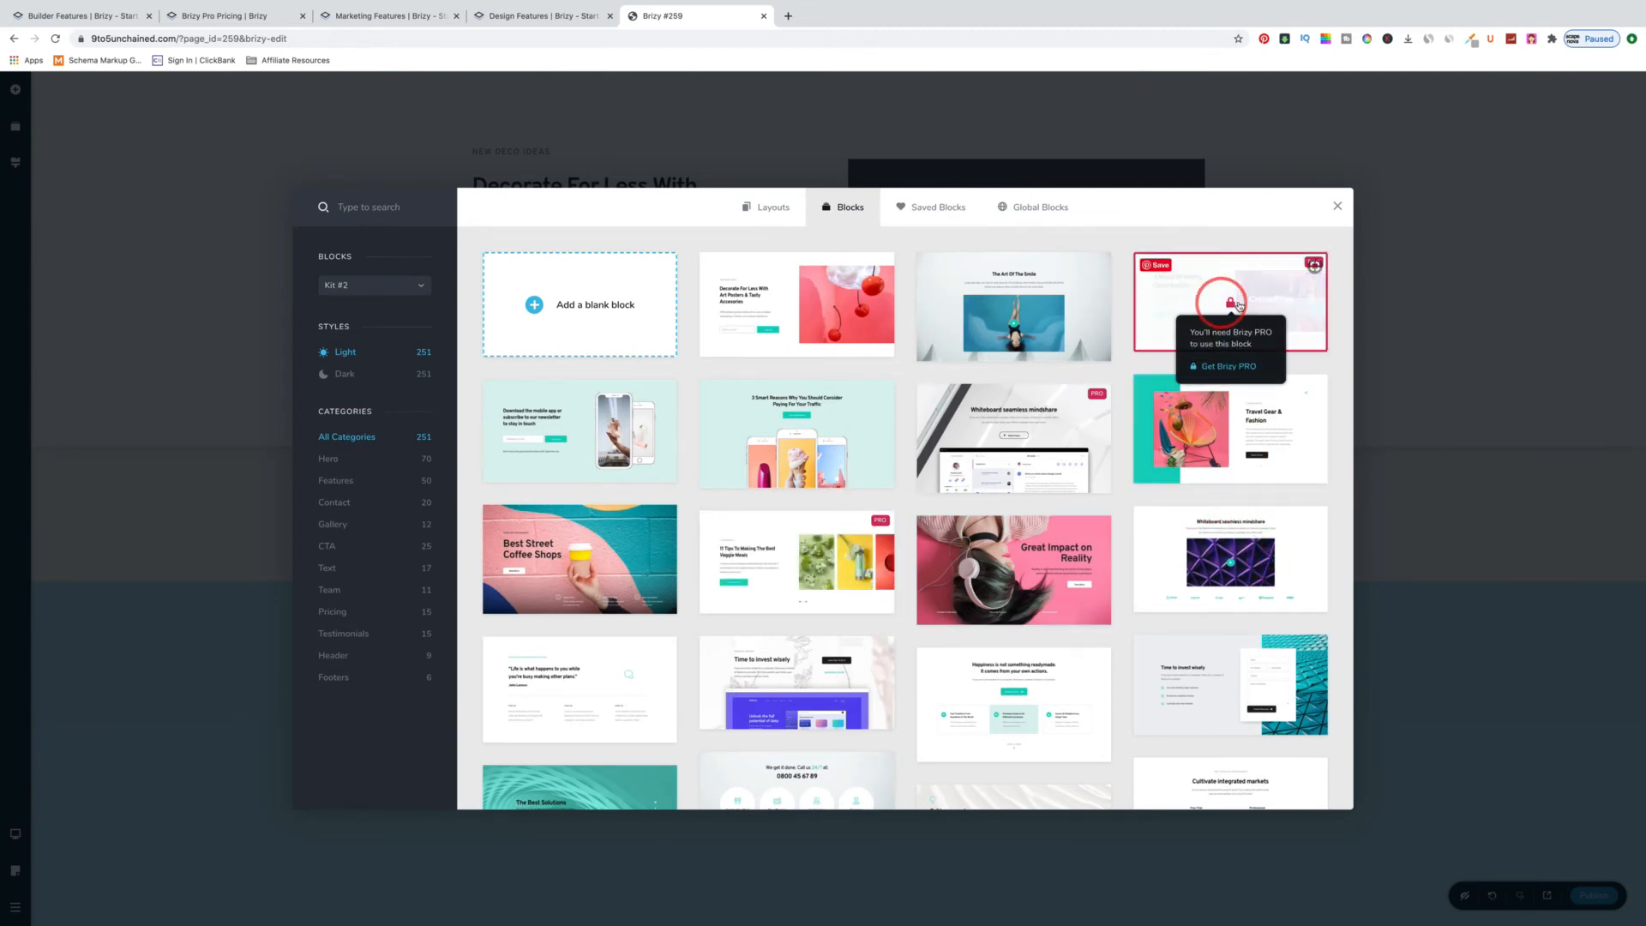
left_click(1019, 322)
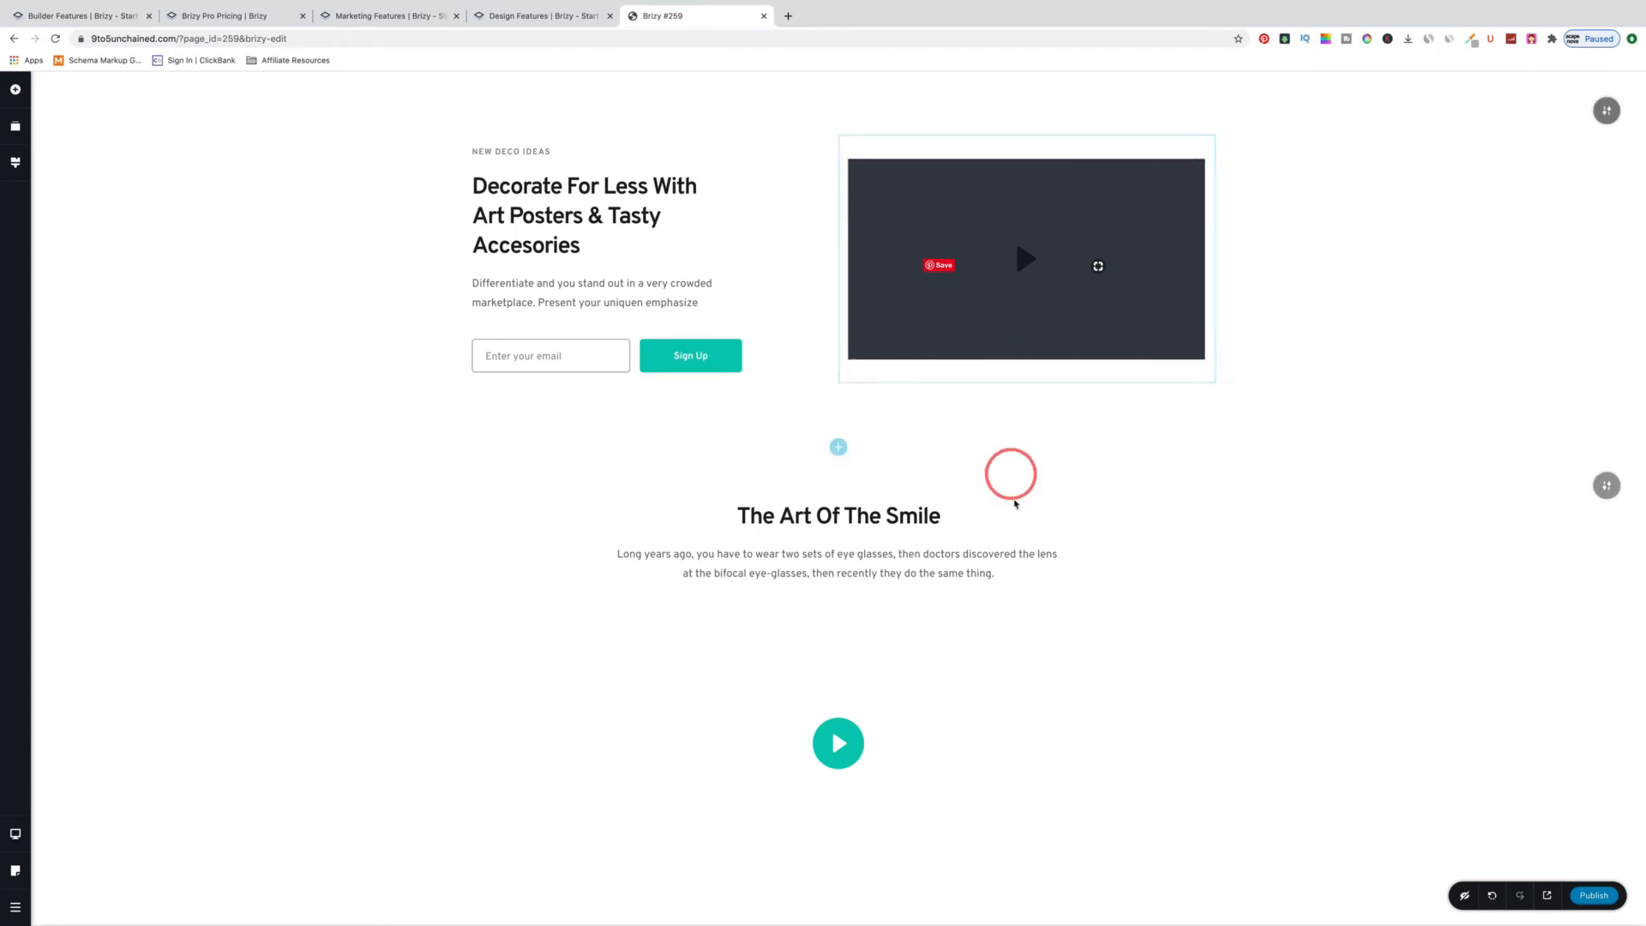
Step: Reorder the page blocks so that "The Art Of The Smile" comes before the Sign Up block
scroll(1041, 493, "down", 3)
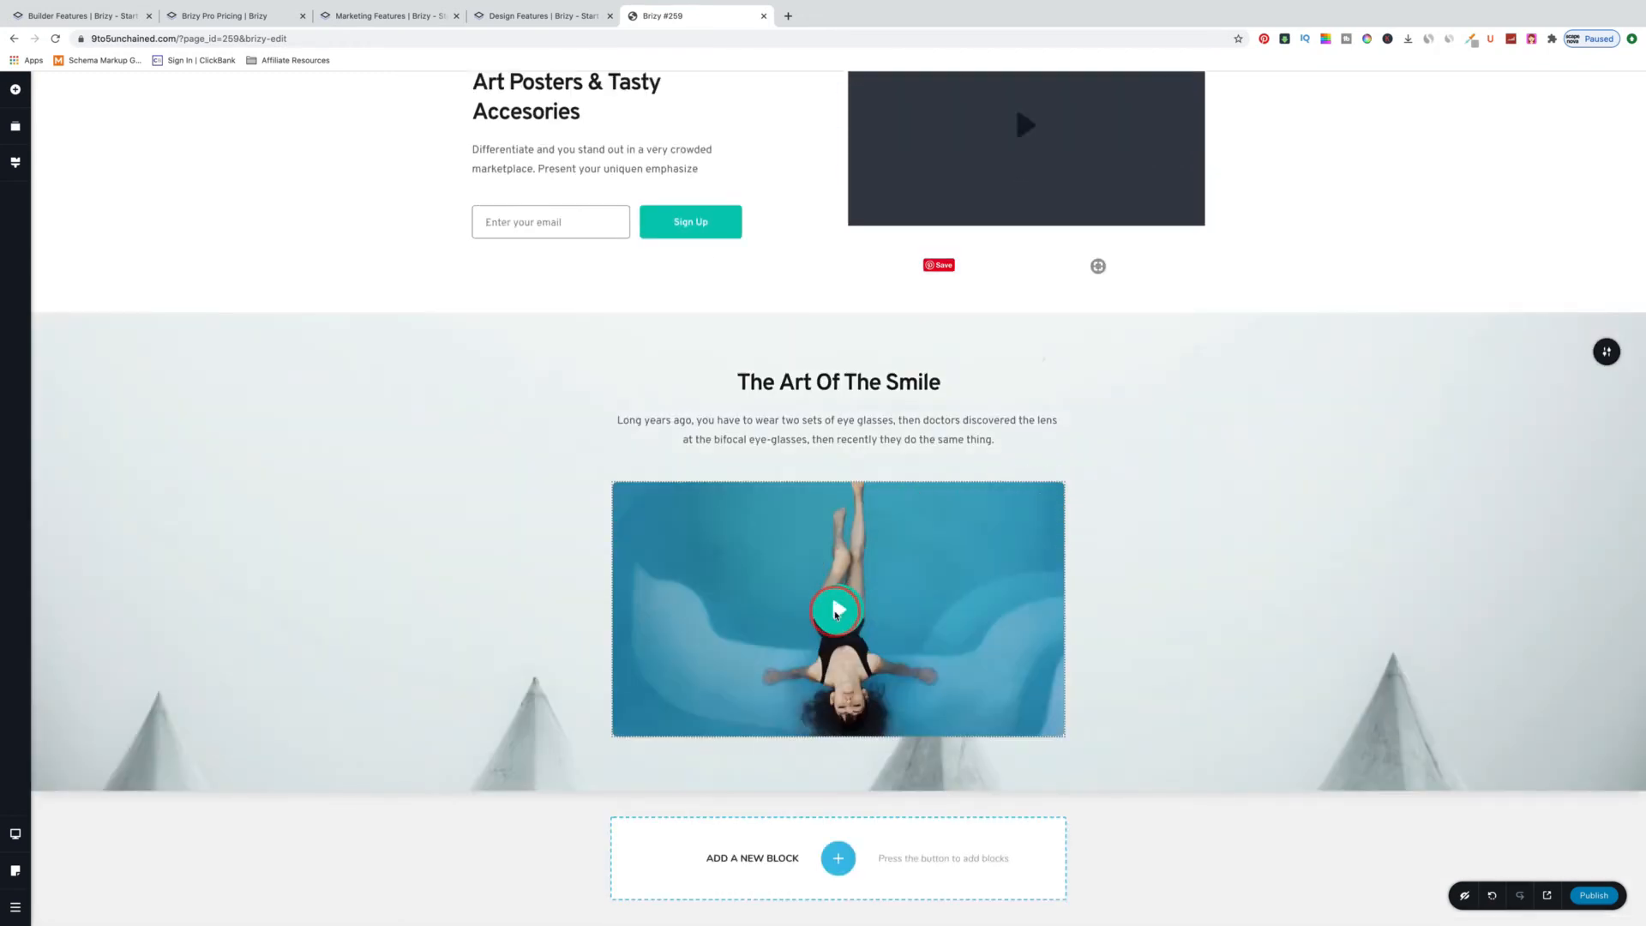
scroll(909, 575, "up", 3)
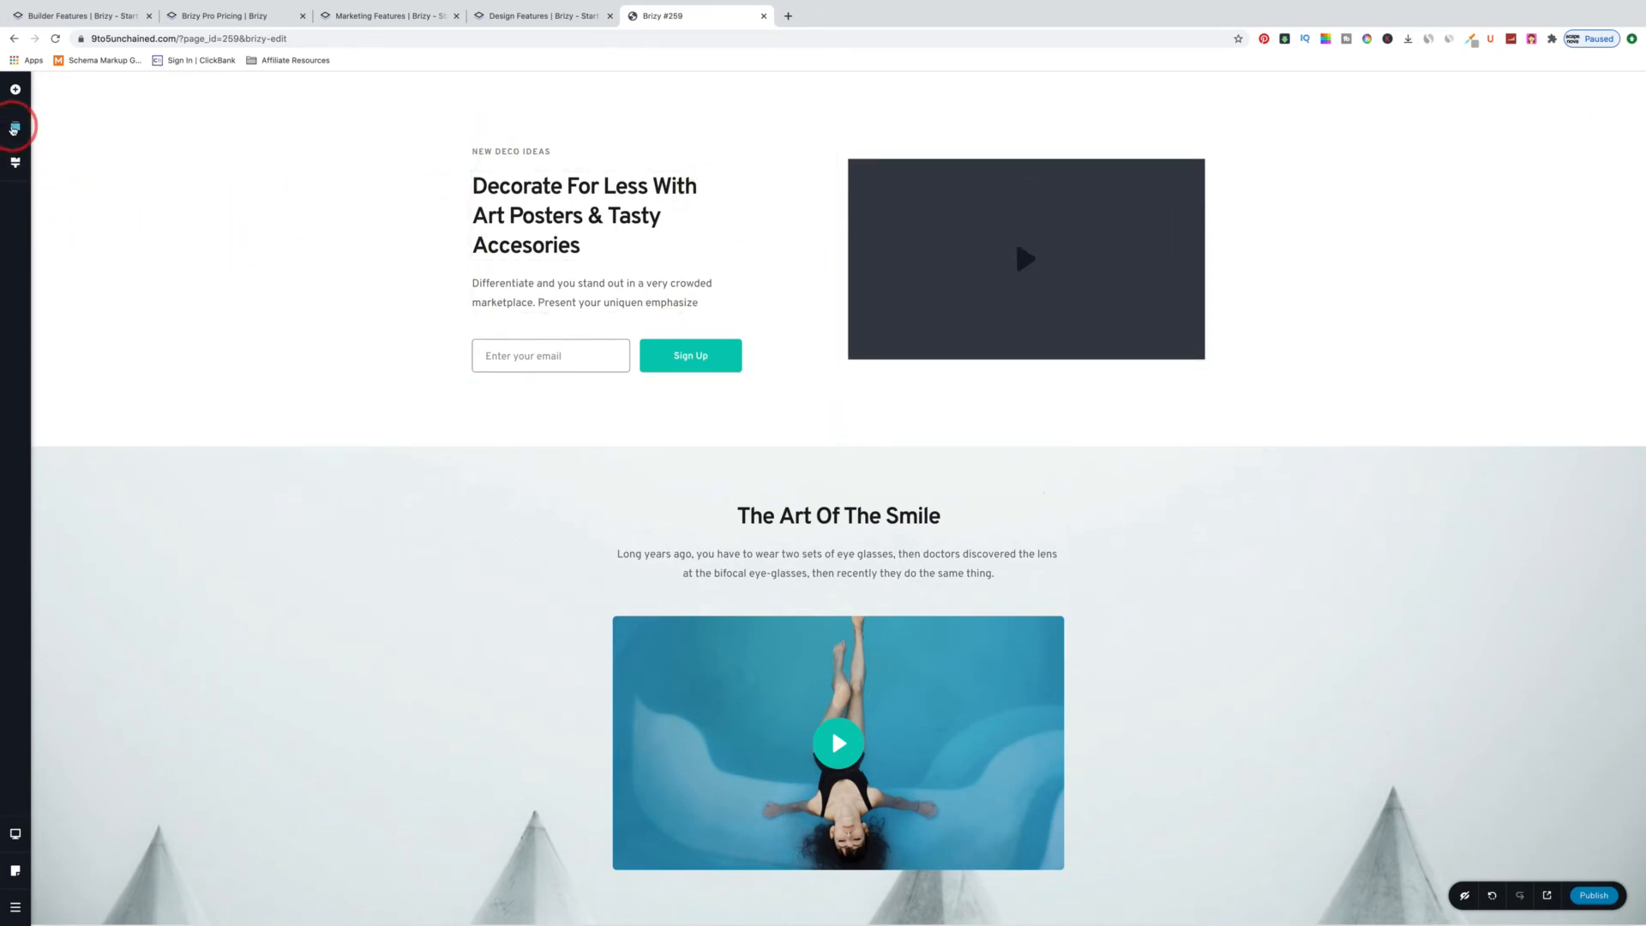
left_click(15, 127)
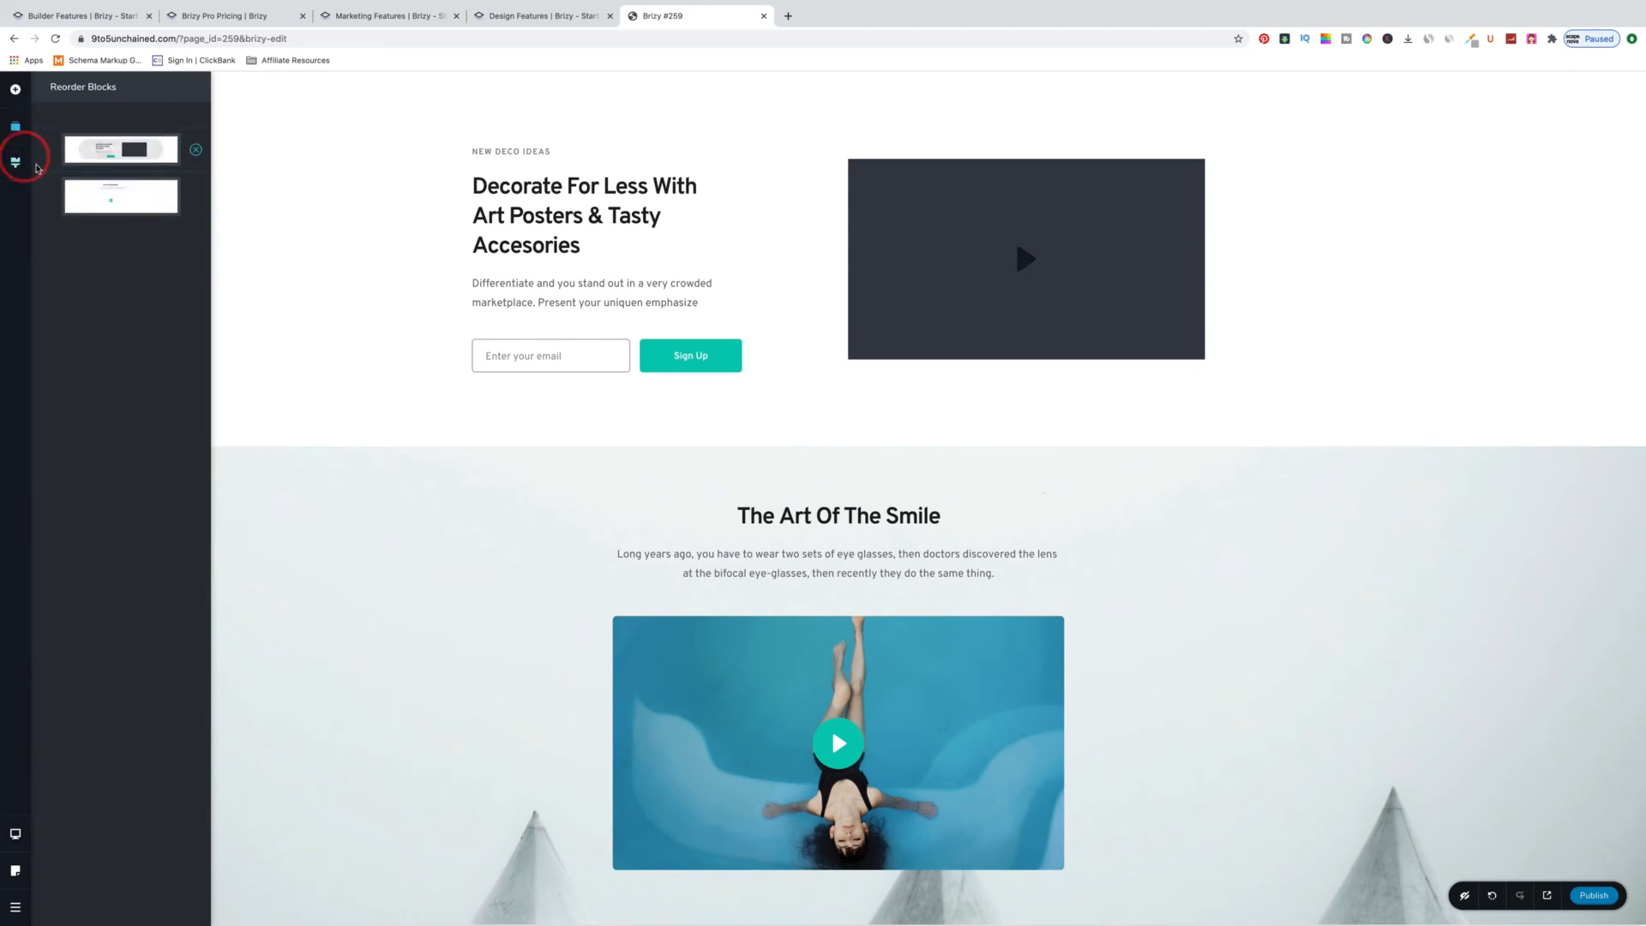
left_click_drag(127, 189, 126, 146)
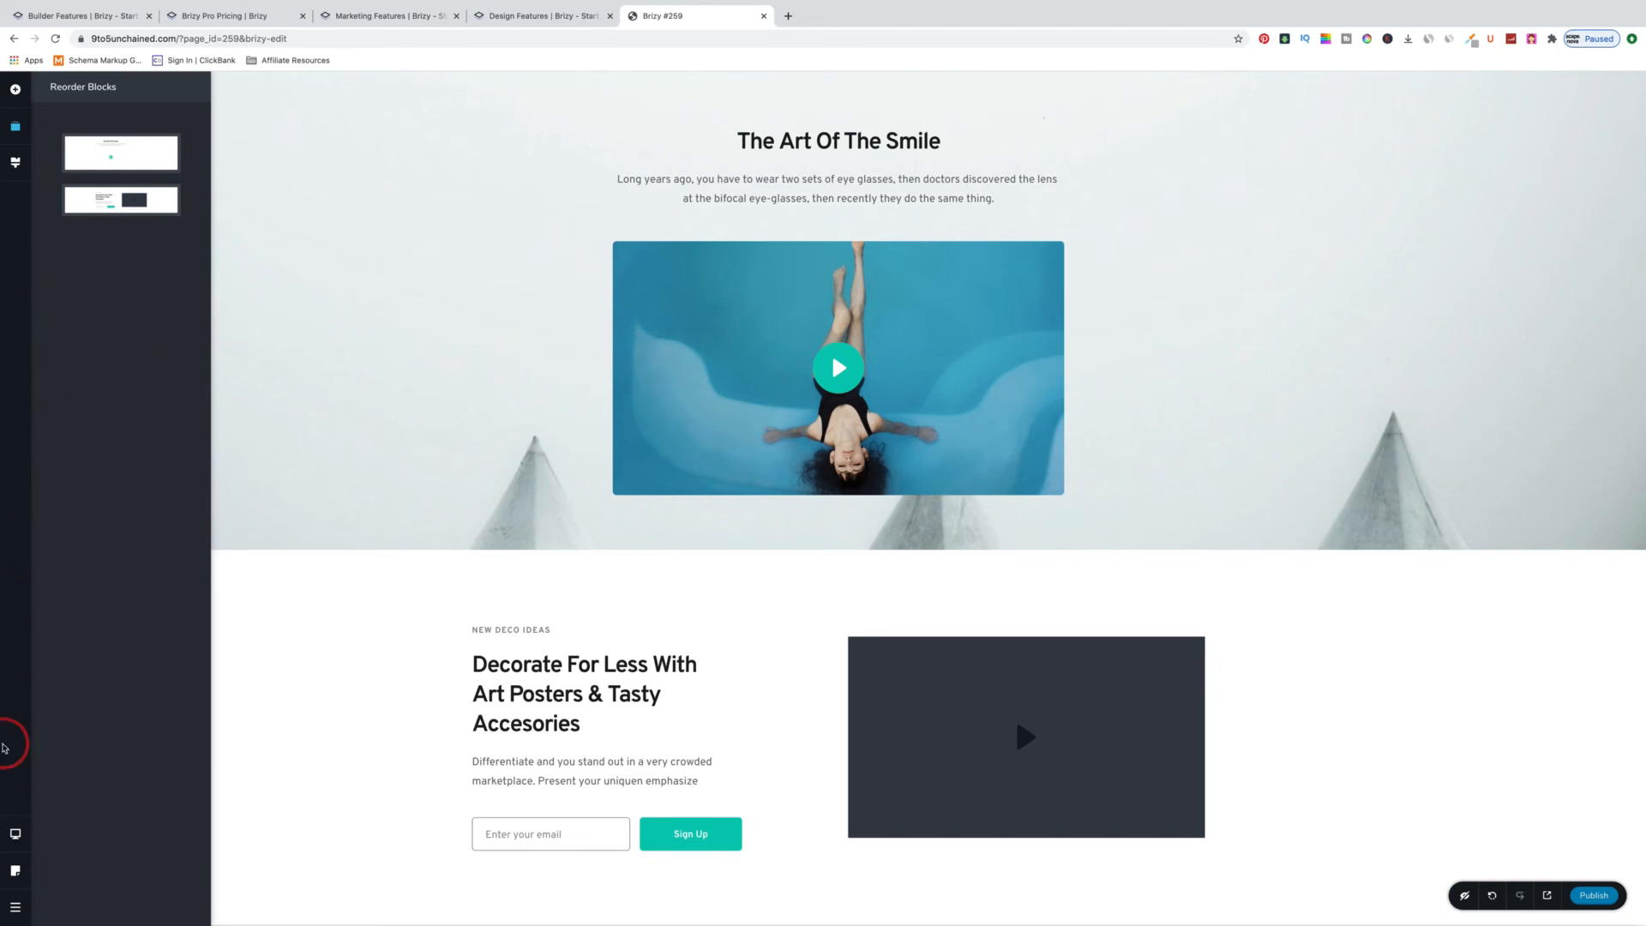
Step: Preview the page in Tablet and Mobile views and return to the Desktop view
left_click(17, 834)
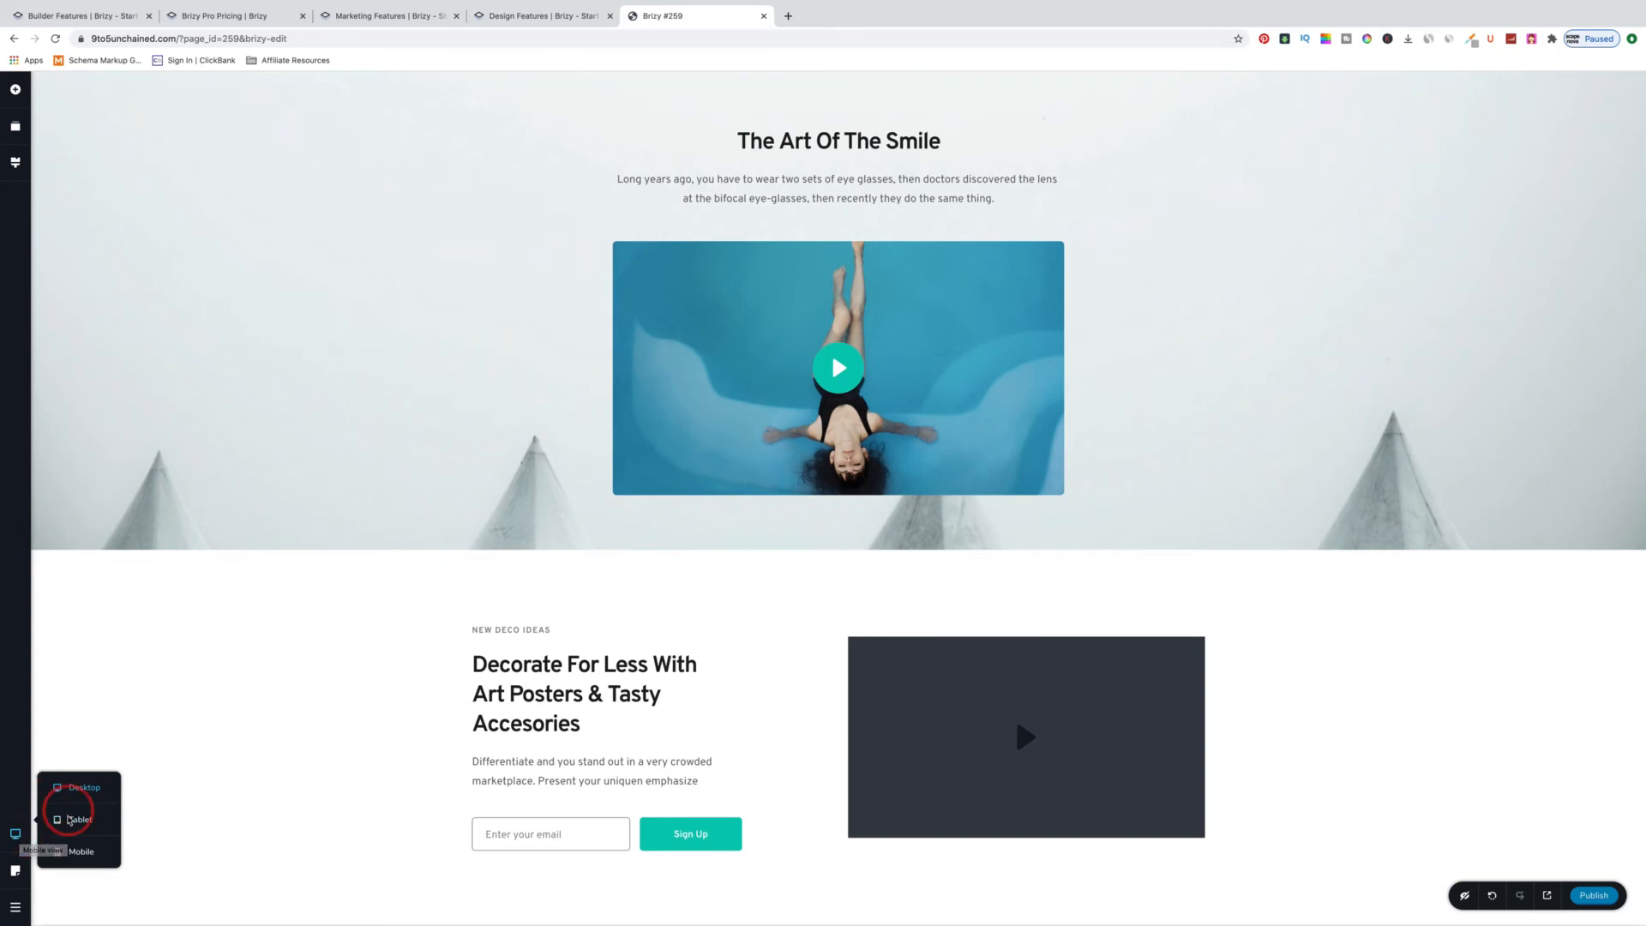
left_click(69, 819)
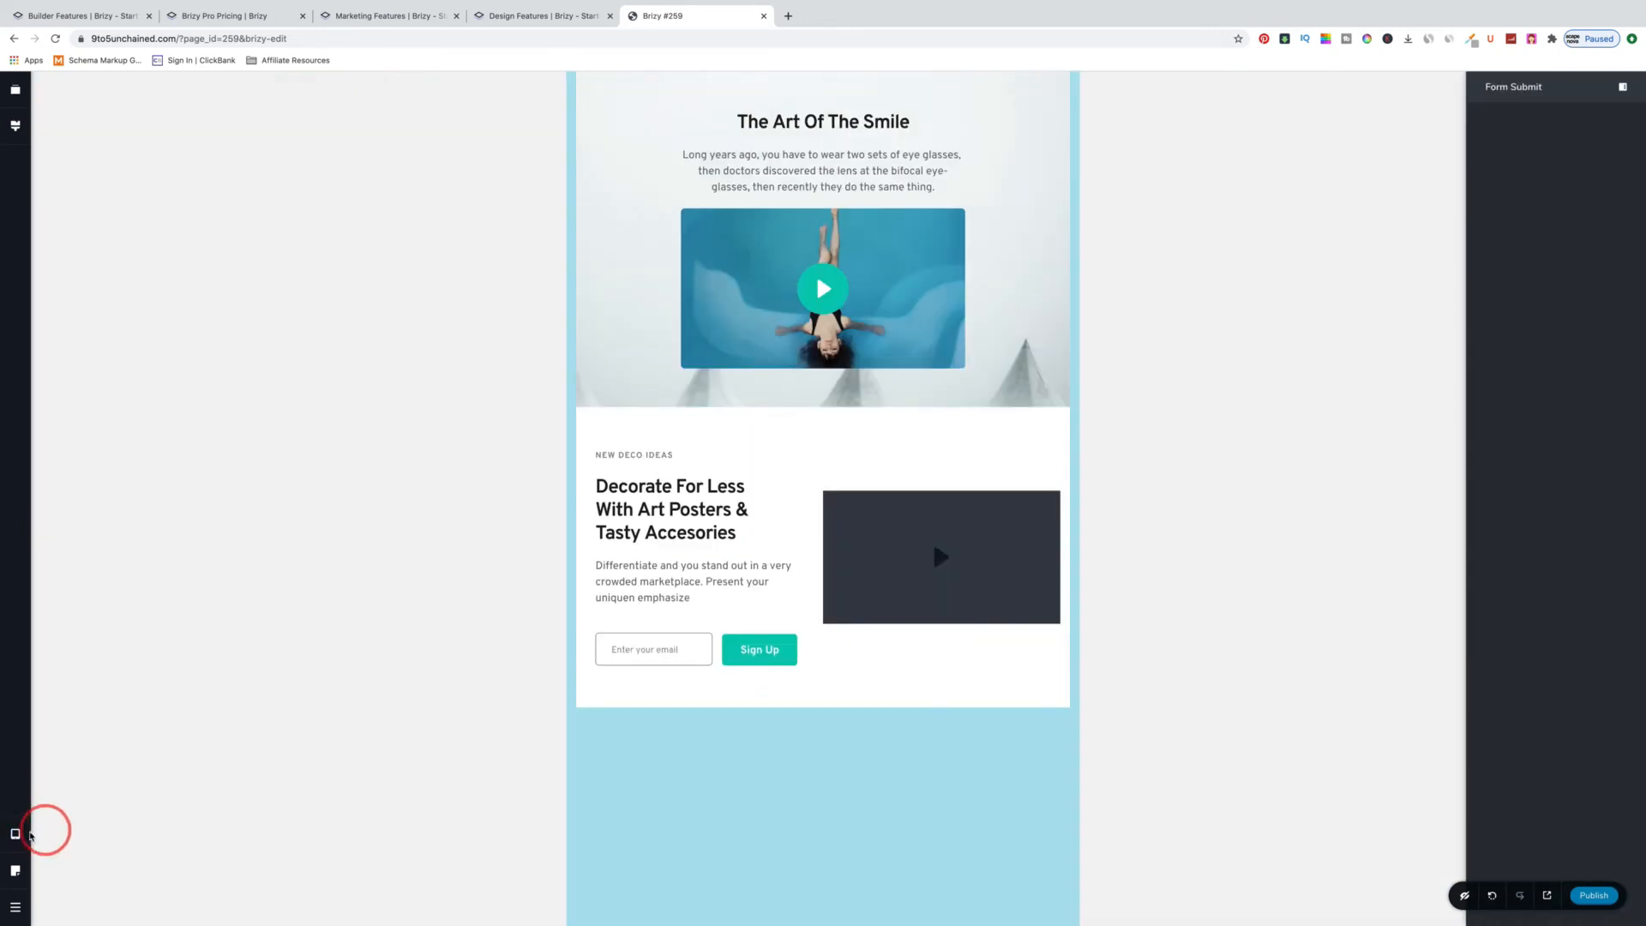
left_click(19, 834)
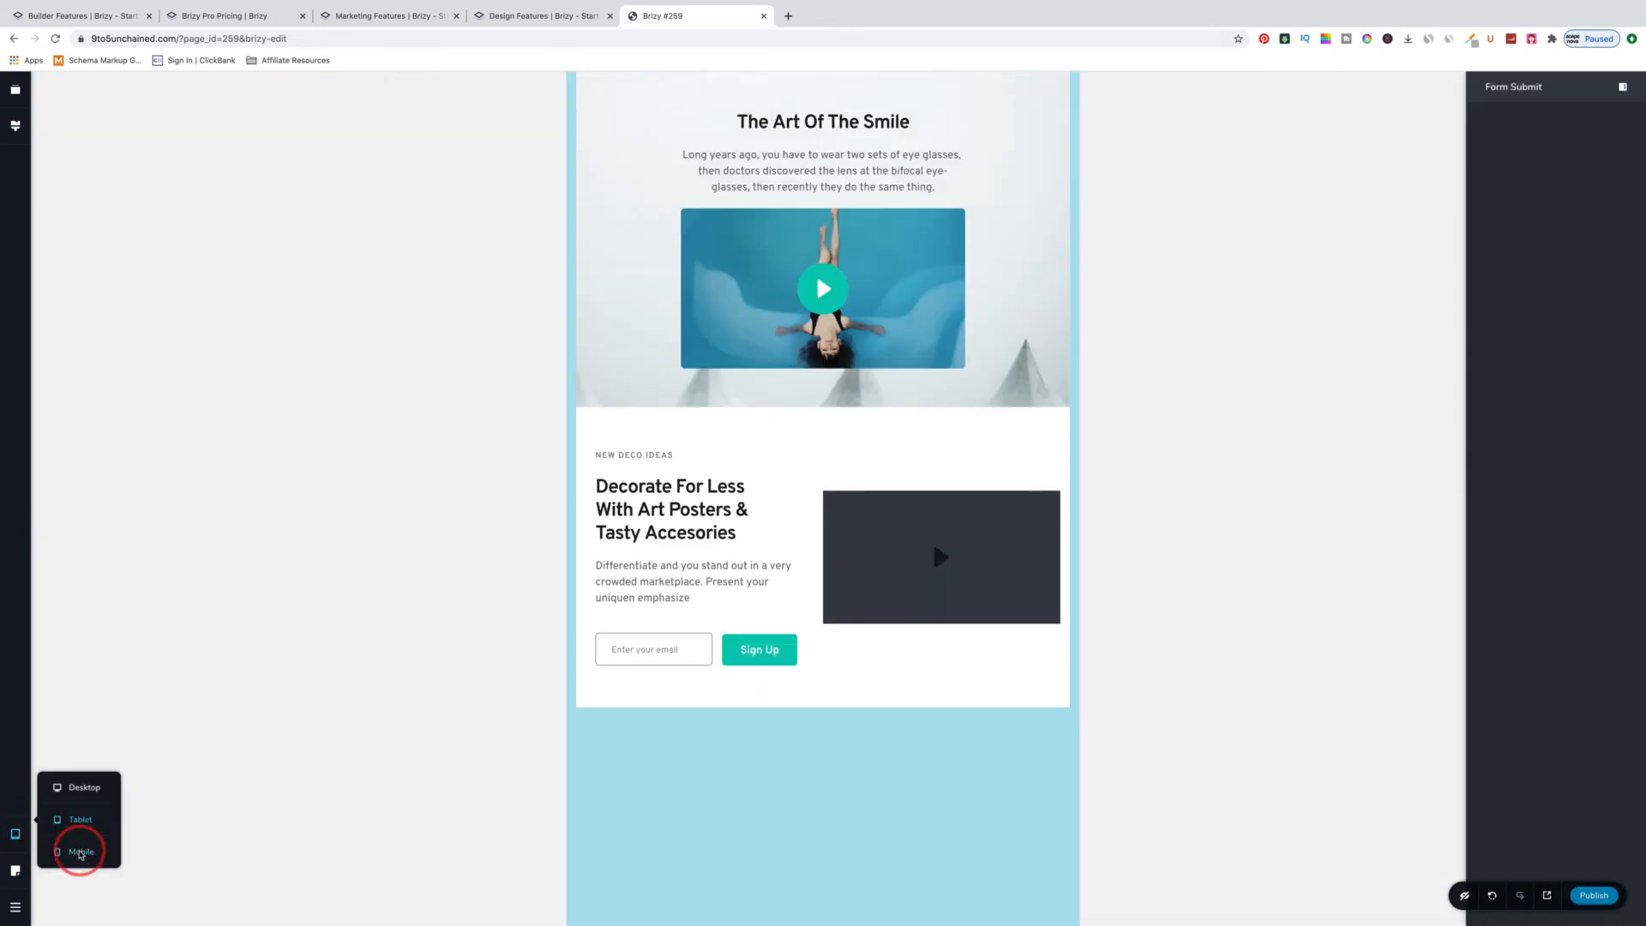
left_click(80, 852)
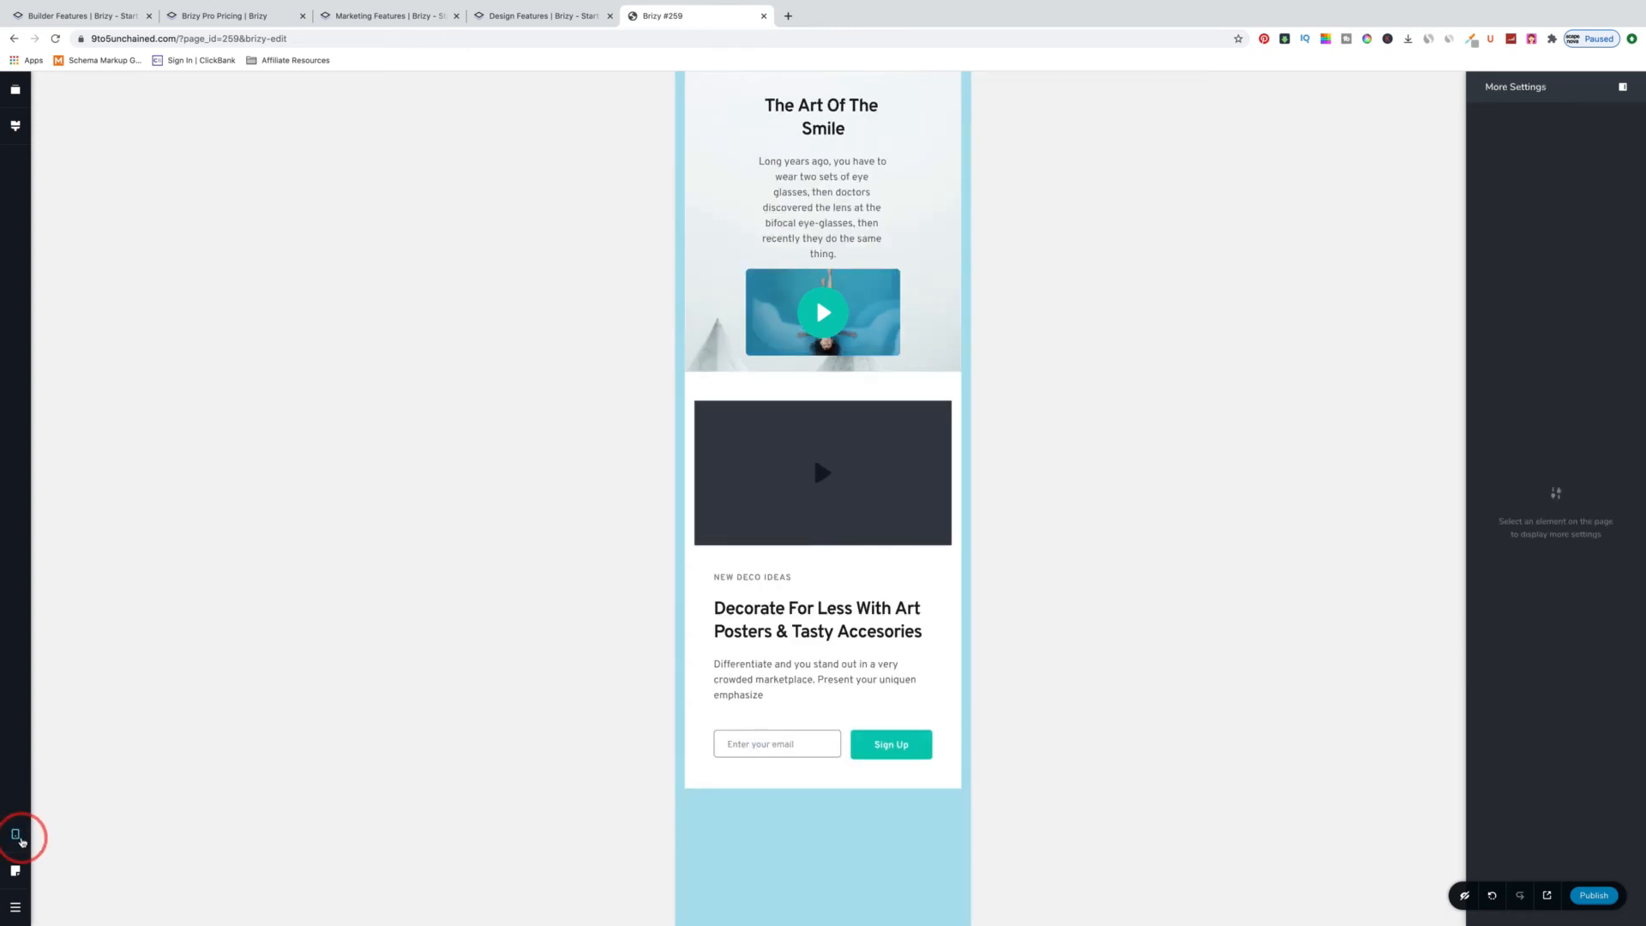
left_click(18, 835)
left_click(71, 825)
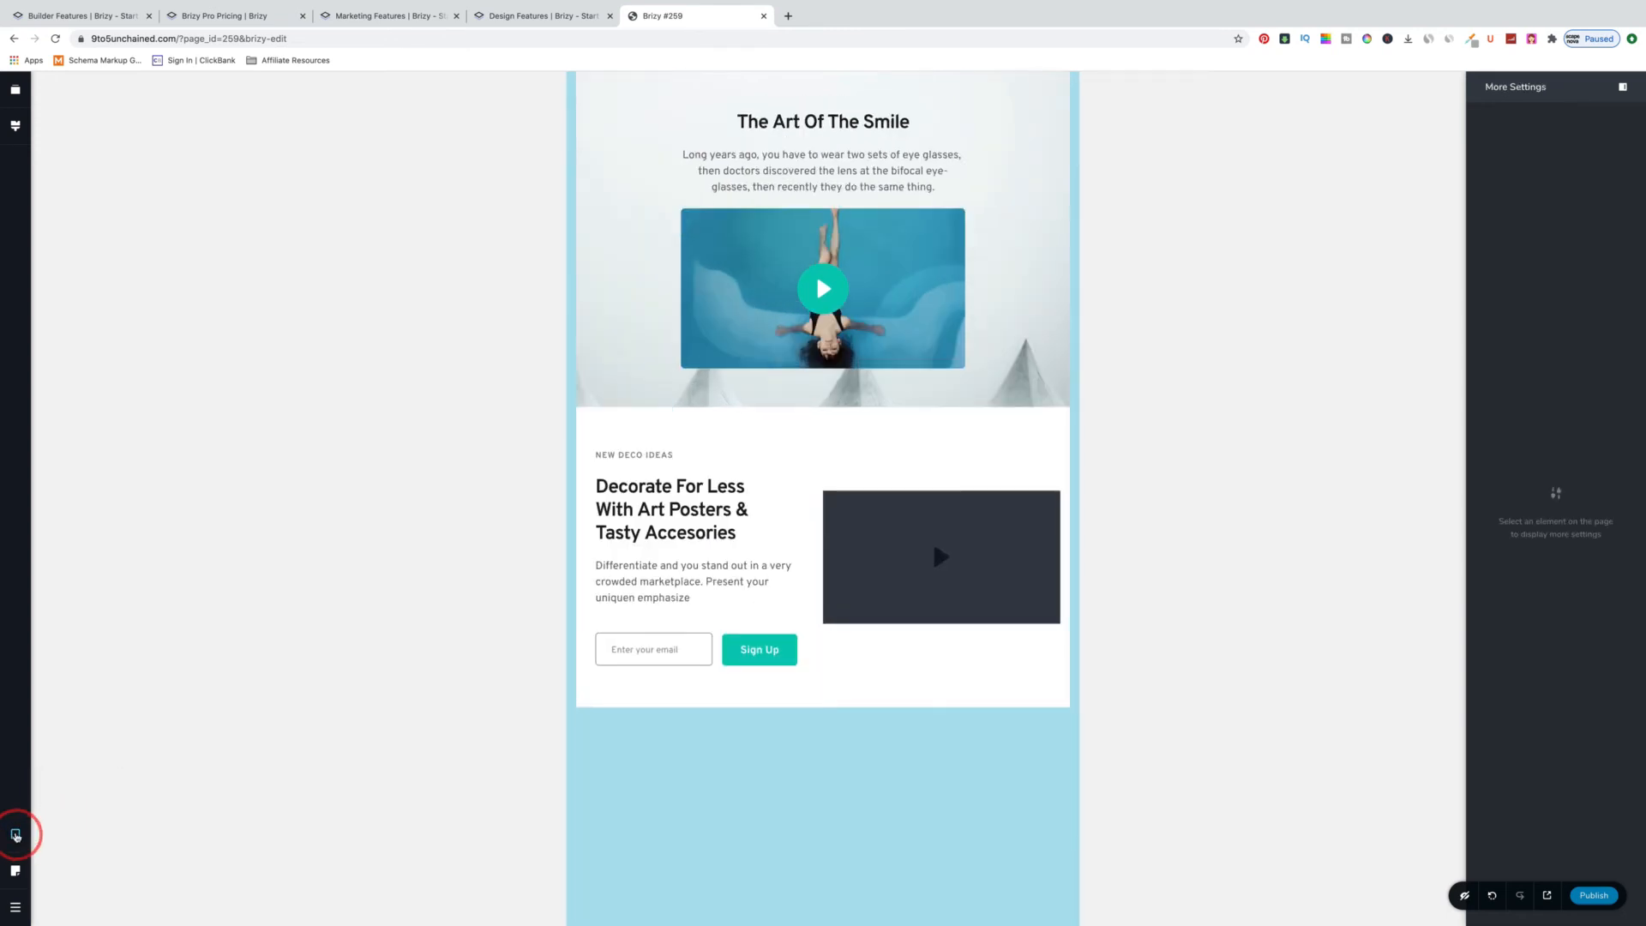
left_click(15, 835)
left_click(78, 789)
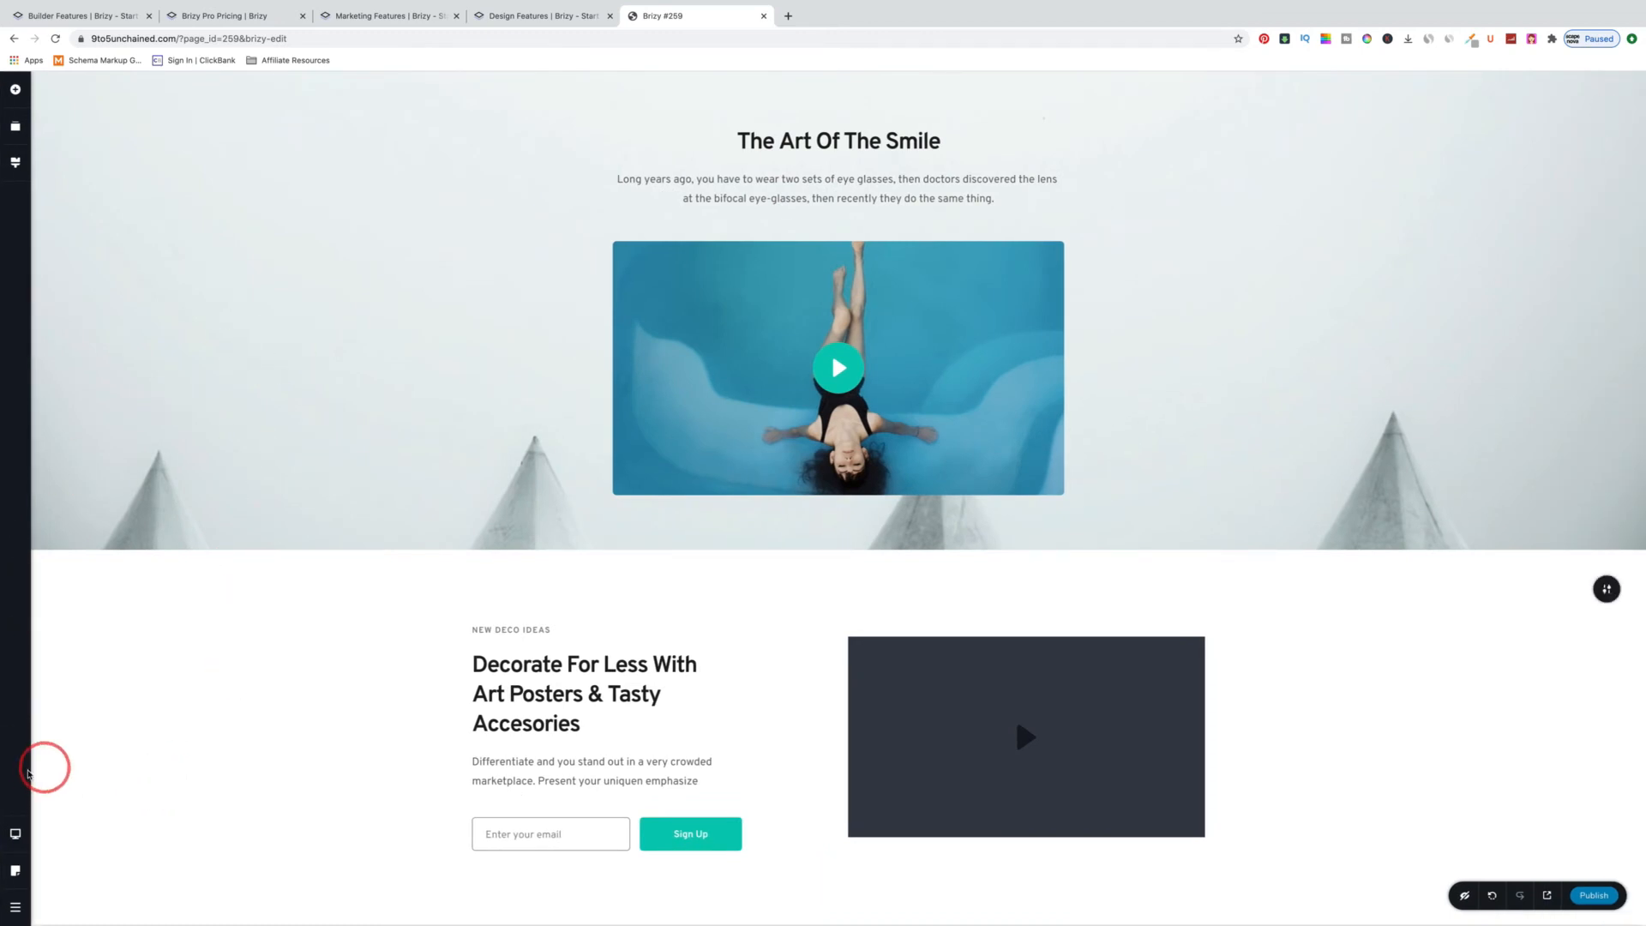
left_click(17, 835)
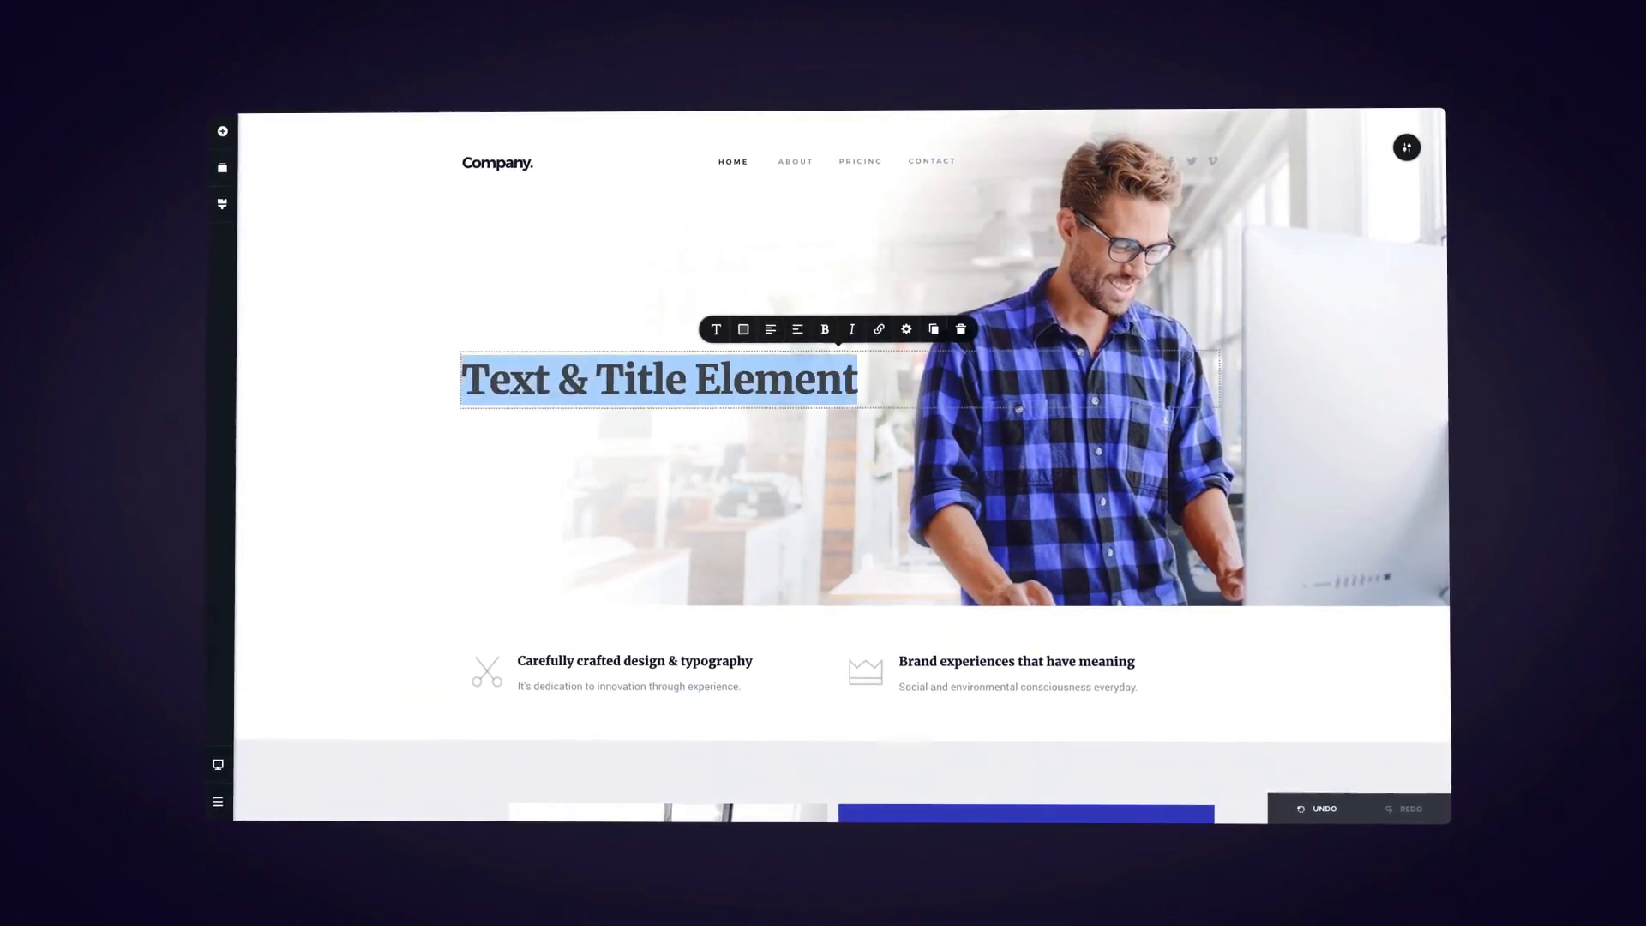
Step: Replace the hero title with "Strenghten your Brand Reputation" and style the words "Brand Reputation" in crimson italics
type("Strenghten your Brand Reputation")
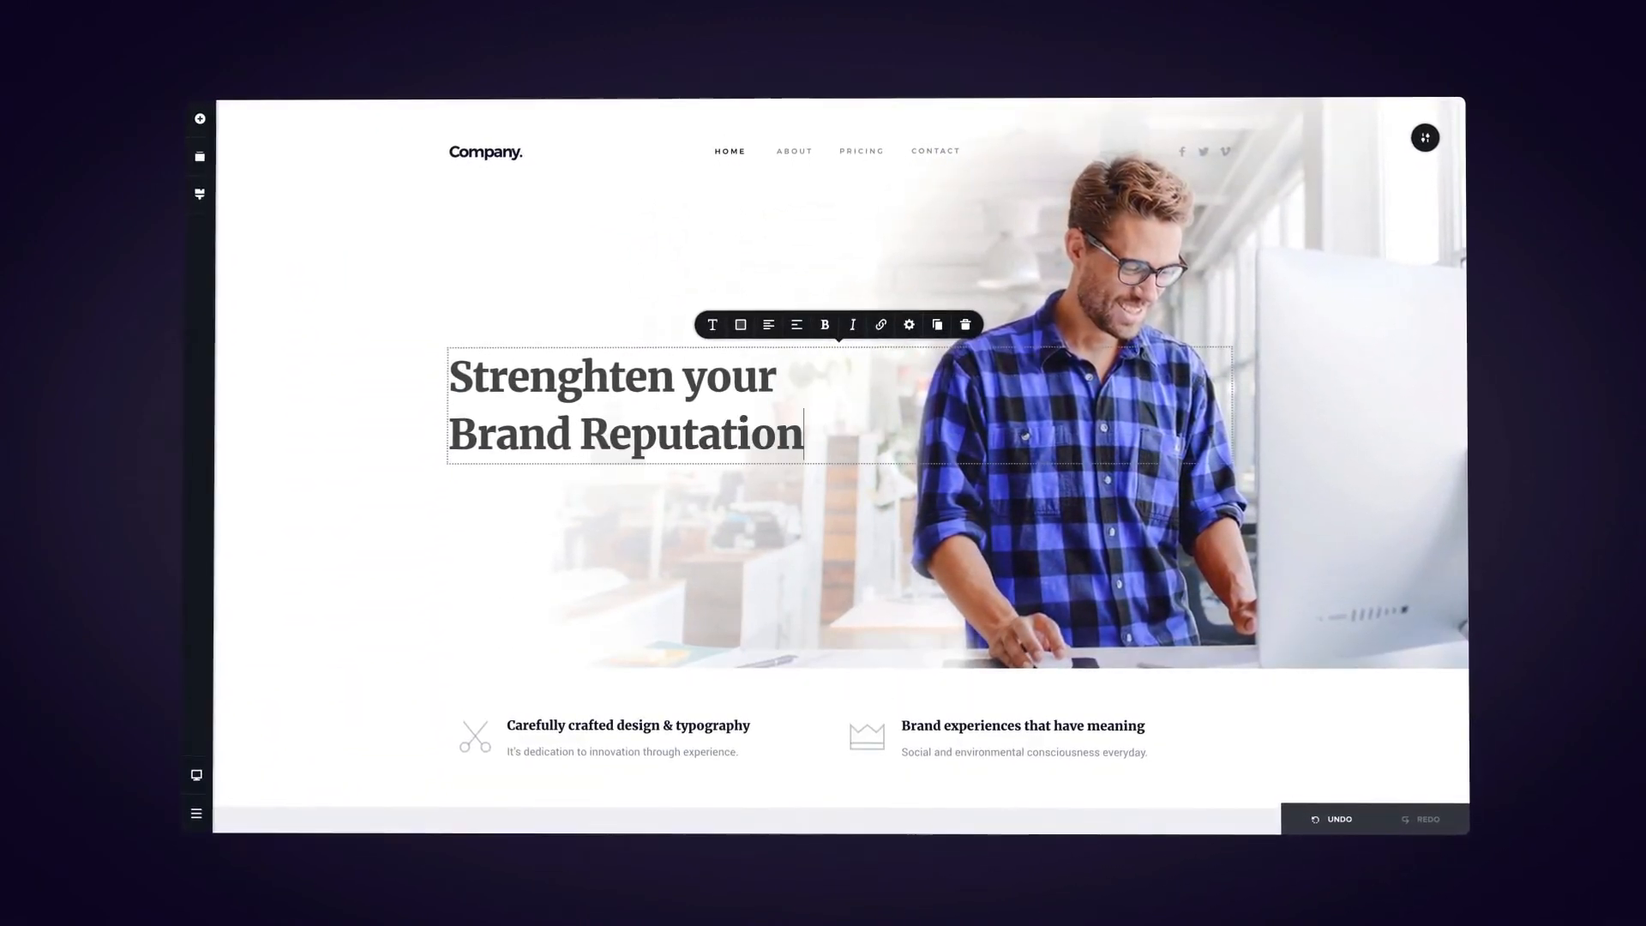
left_click(713, 324)
left_click(776, 192)
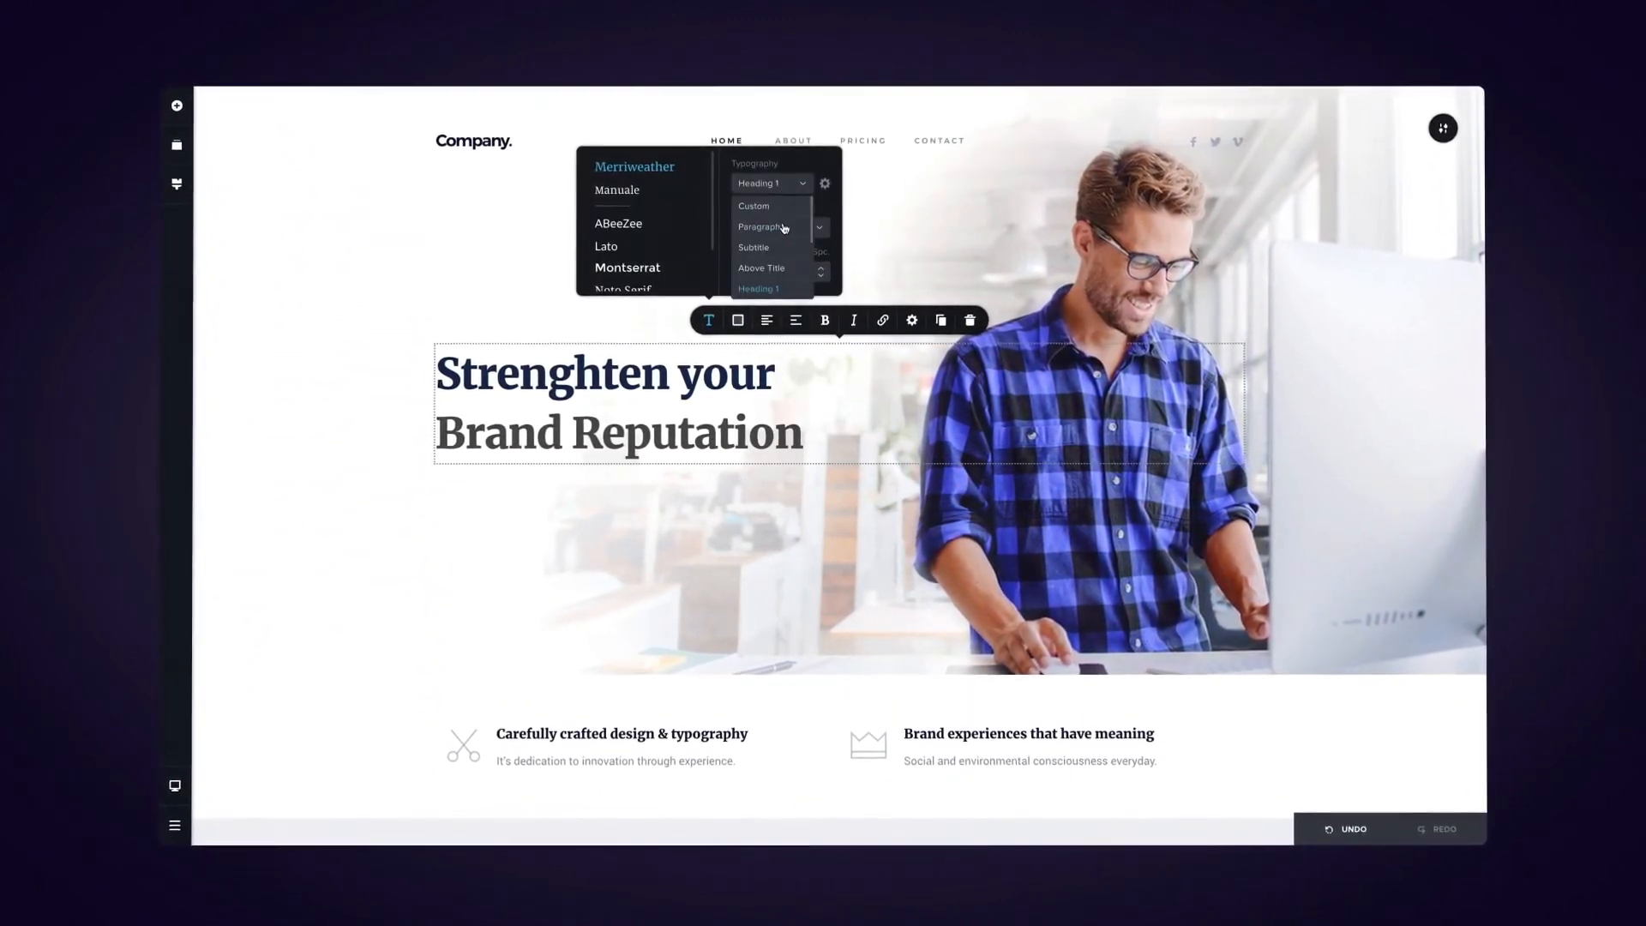
left_click(783, 227)
left_click(737, 320)
left_click(735, 172)
left_click(854, 320)
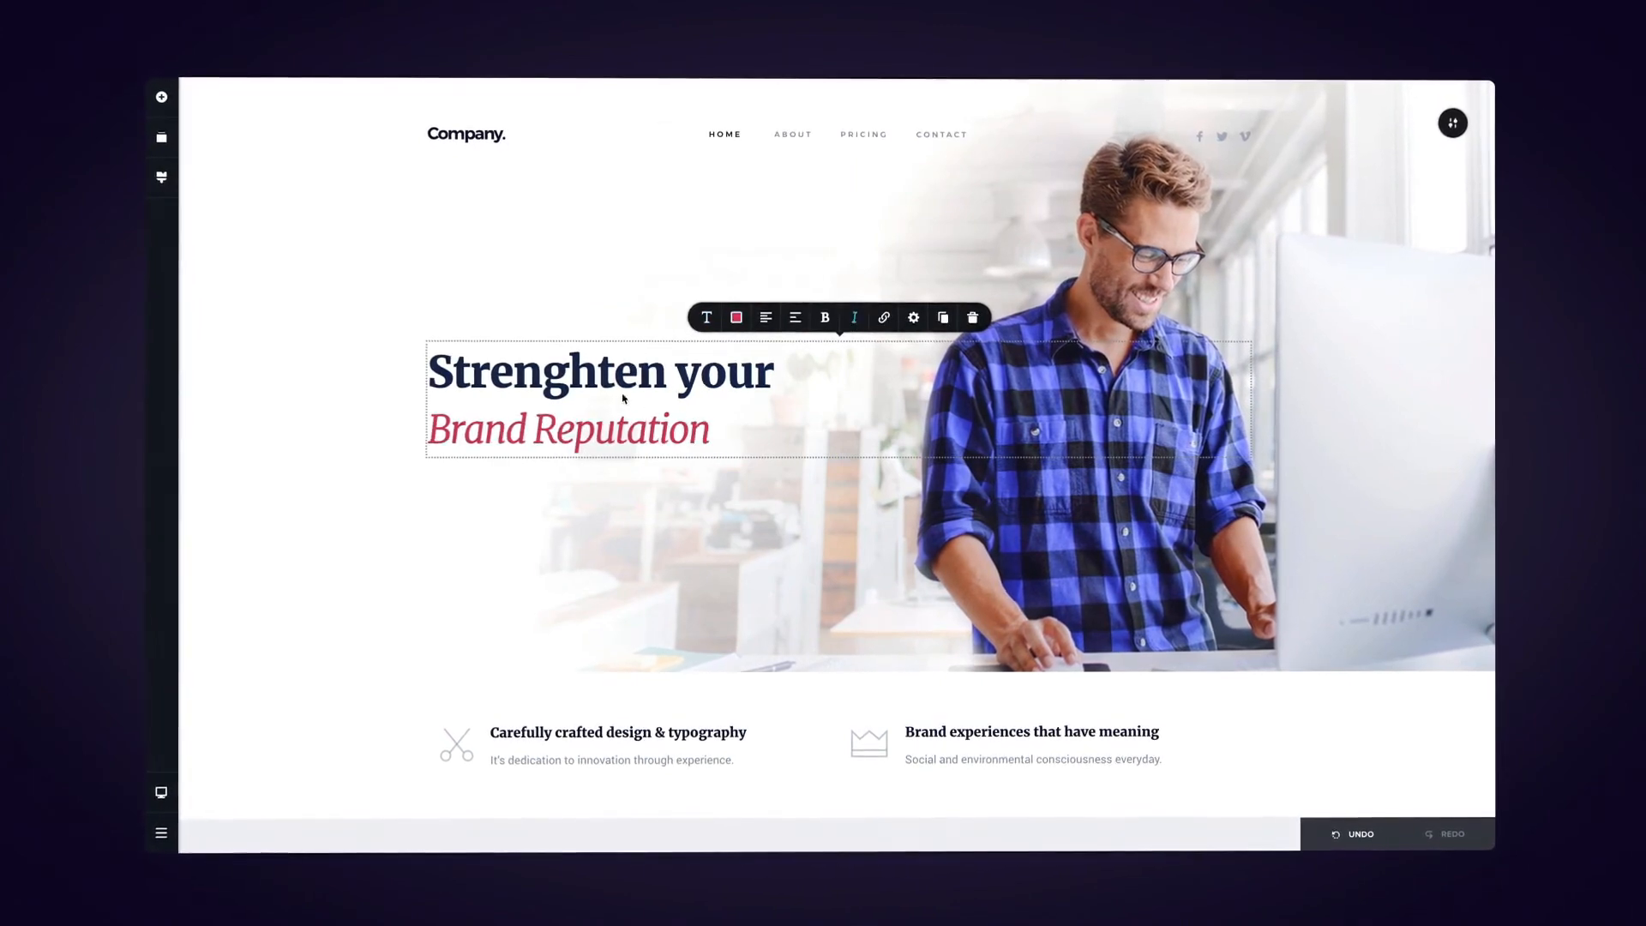
Step: Add a Text element below the title reading "We are marketing & finance wizards. Let us help you grow!" and adjust its colour
left_click(161, 97)
left_click_drag(206, 143, 504, 467)
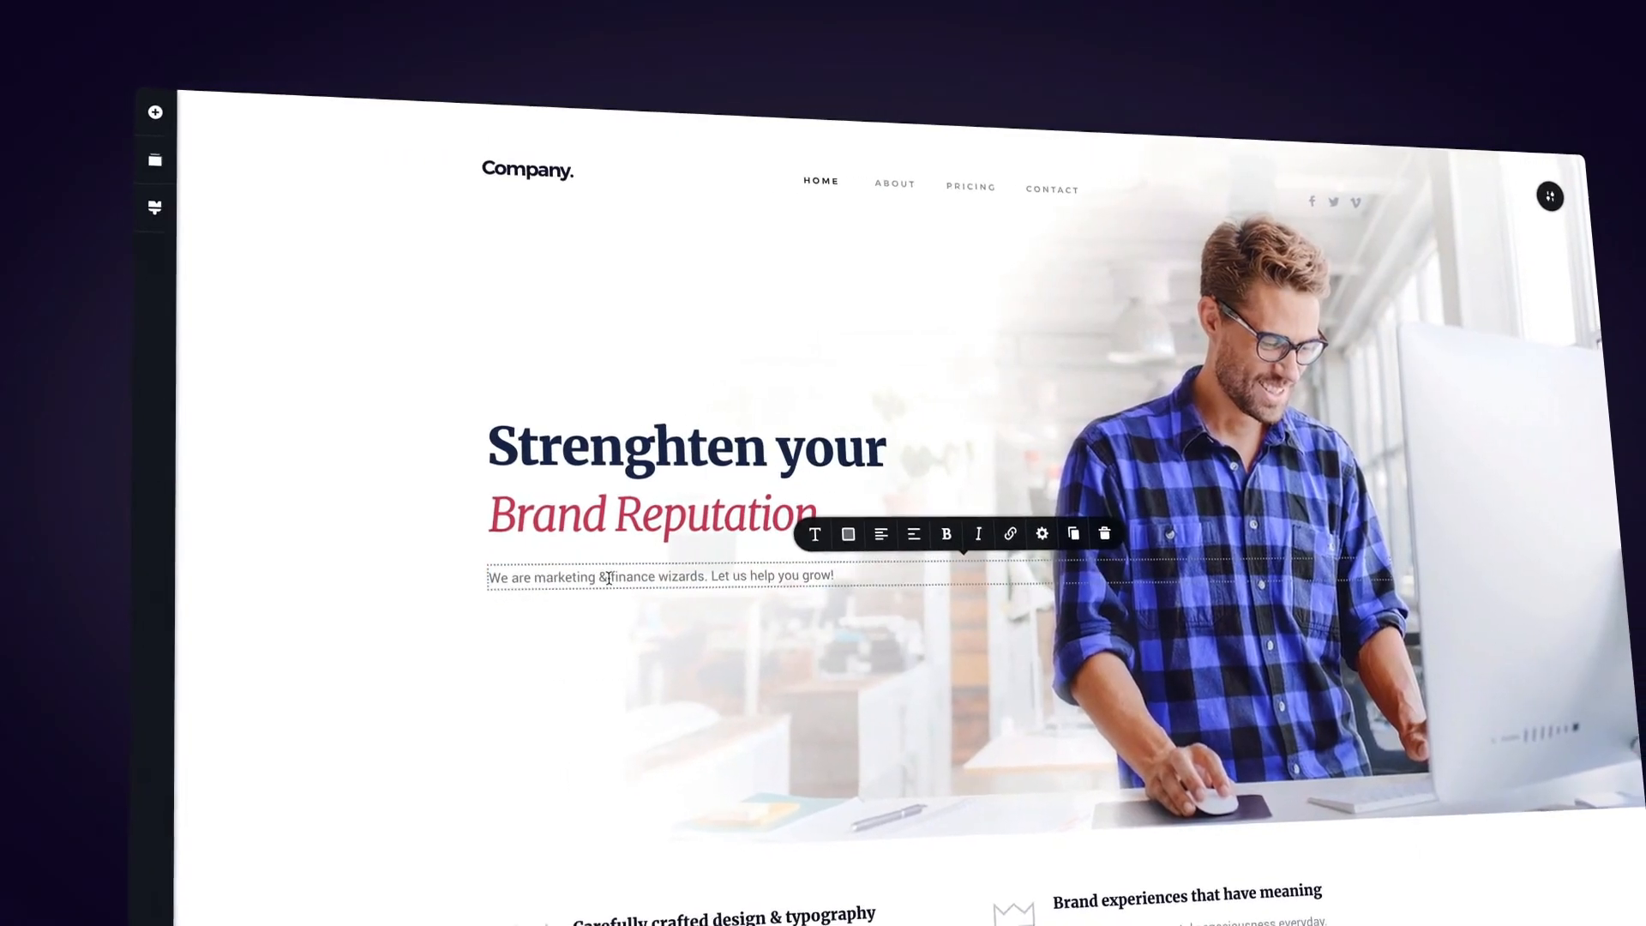
left_click(848, 533)
left_click(416, 582)
Step: Add a Button element below the hero description and label it "TRY IT NOW"
left_click(155, 112)
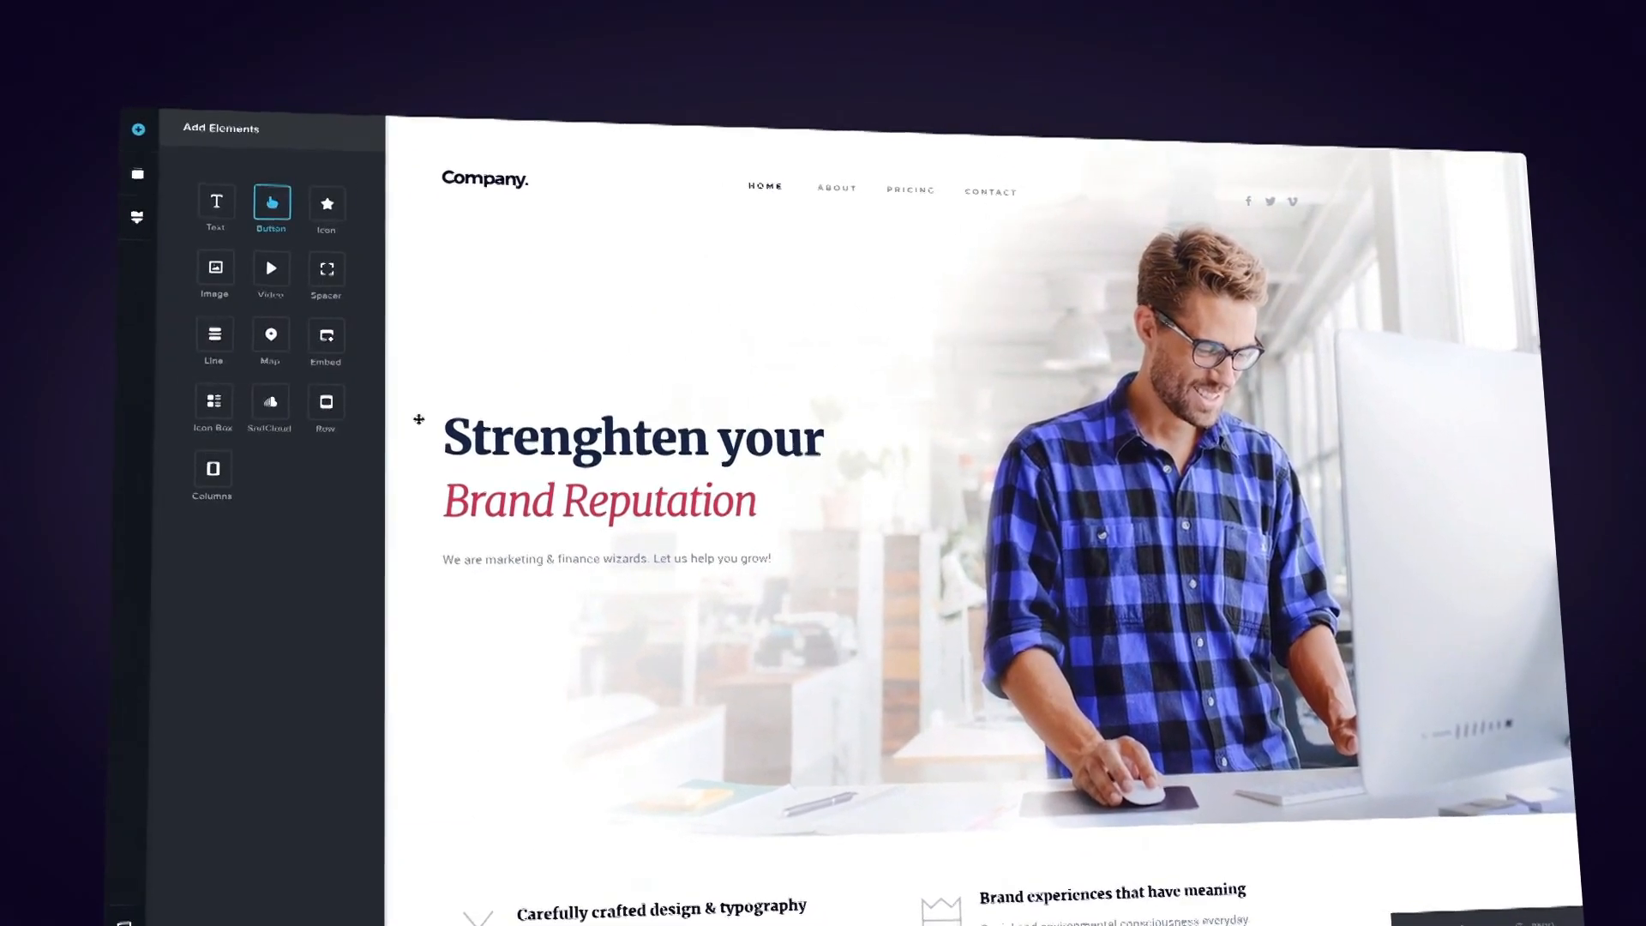
left_click_drag(419, 419, 514, 635)
double_click(514, 634)
type("TRY IT NOW")
Step: Remove the arrow icon from the TRY IT NOW button
left_click(393, 586)
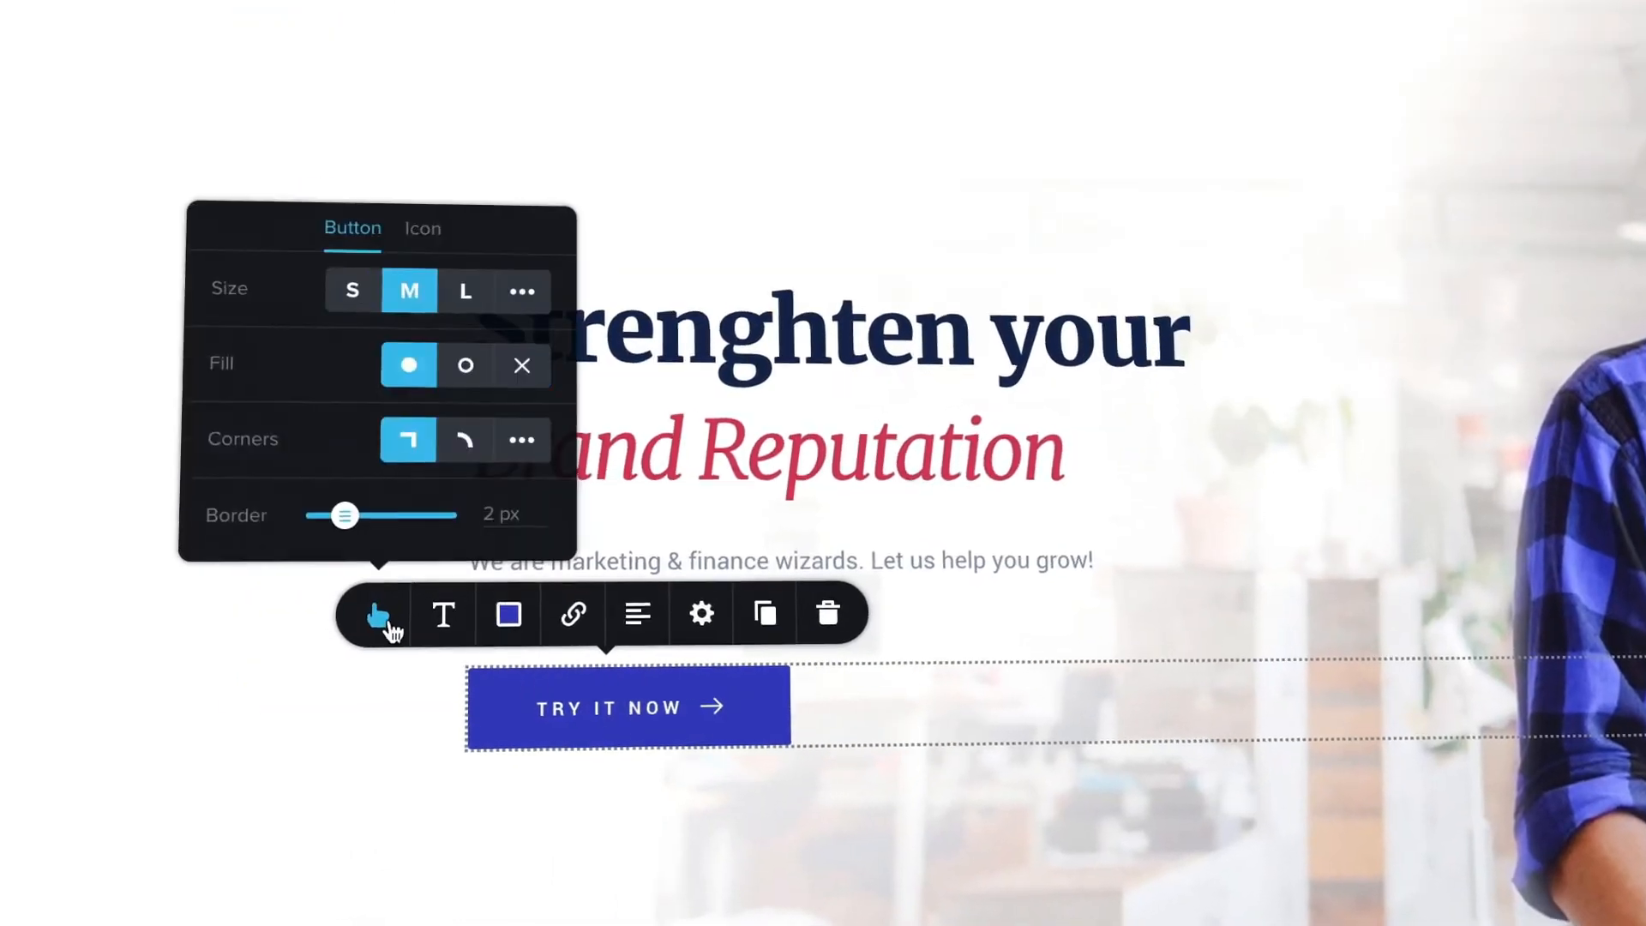
left_click(423, 228)
left_click(543, 253)
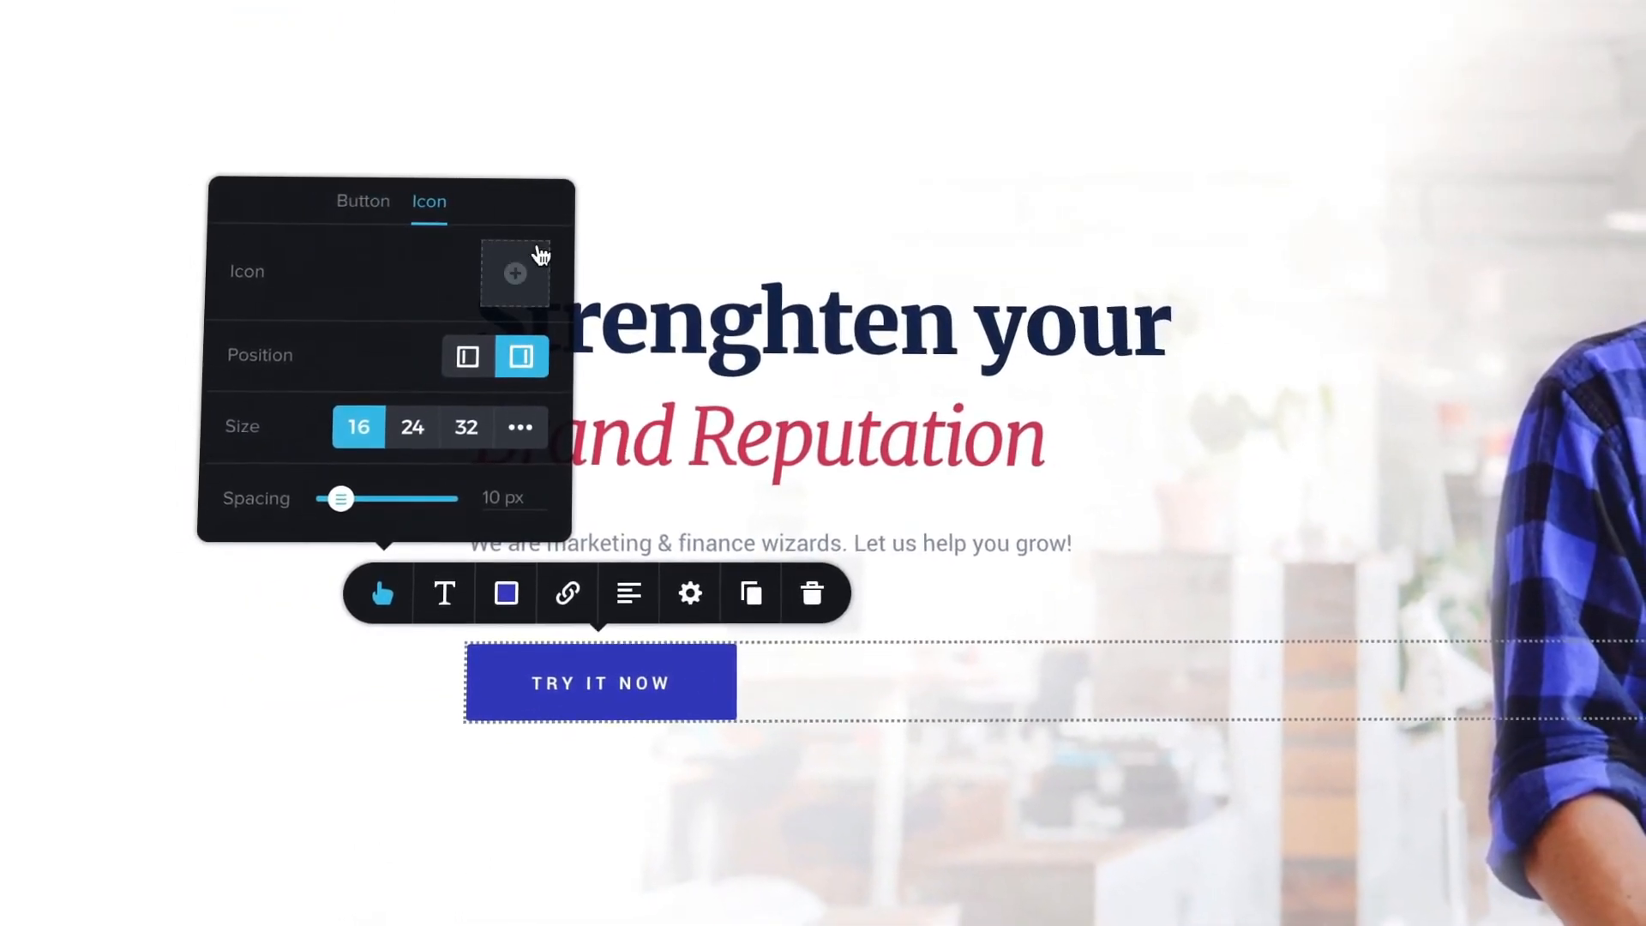
Step: Duplicate the TRY IT NOW button and give the copy the text colour #0C1037 and no fill
left_click(751, 593)
left_click(785, 581)
left_click(805, 184)
left_click(660, 459)
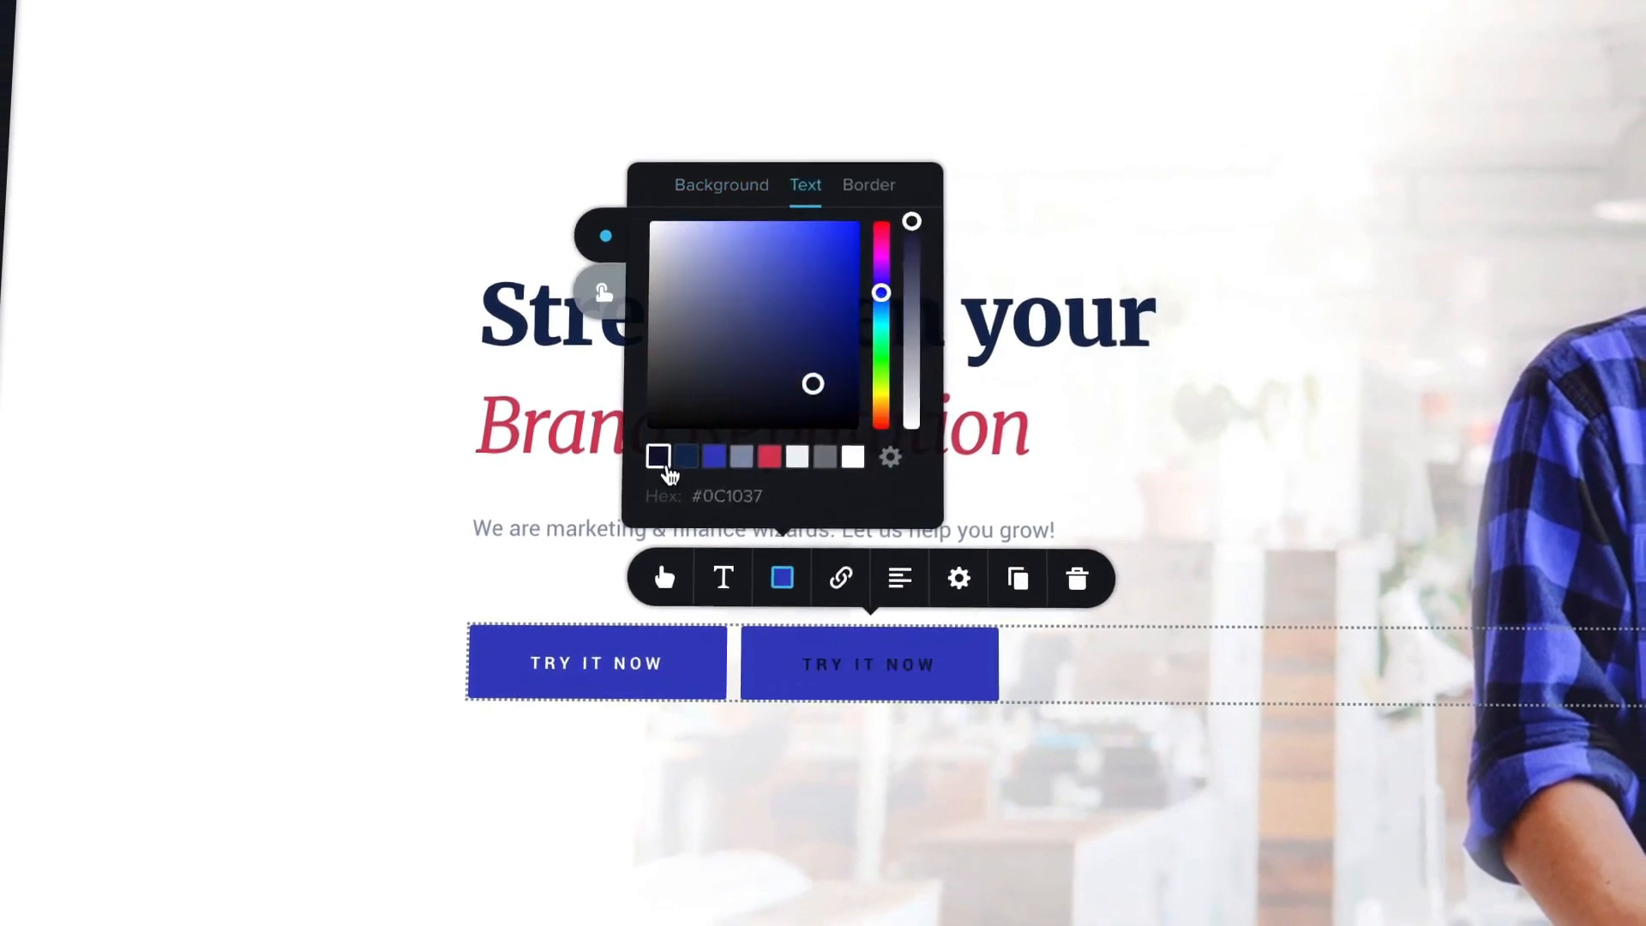
left_click(664, 577)
left_click(783, 276)
Step: Search the icon library for "play" and give the second button the circled play icon from the Glyph set
left_click(706, 163)
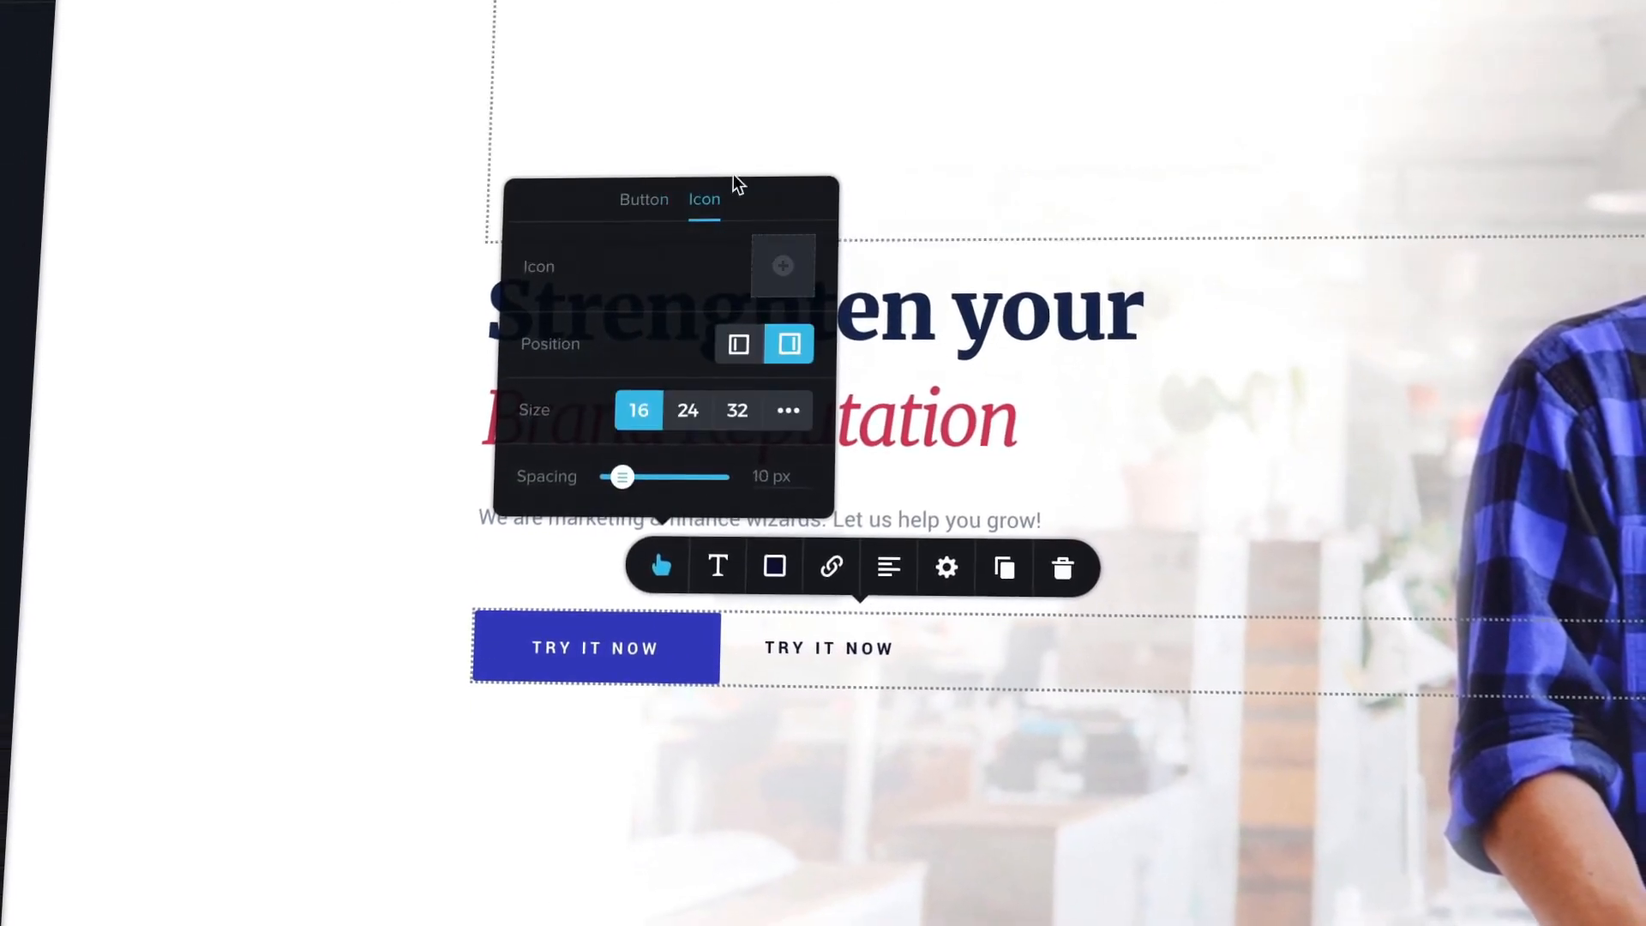
left_click(783, 266)
left_click(883, 231)
type("play")
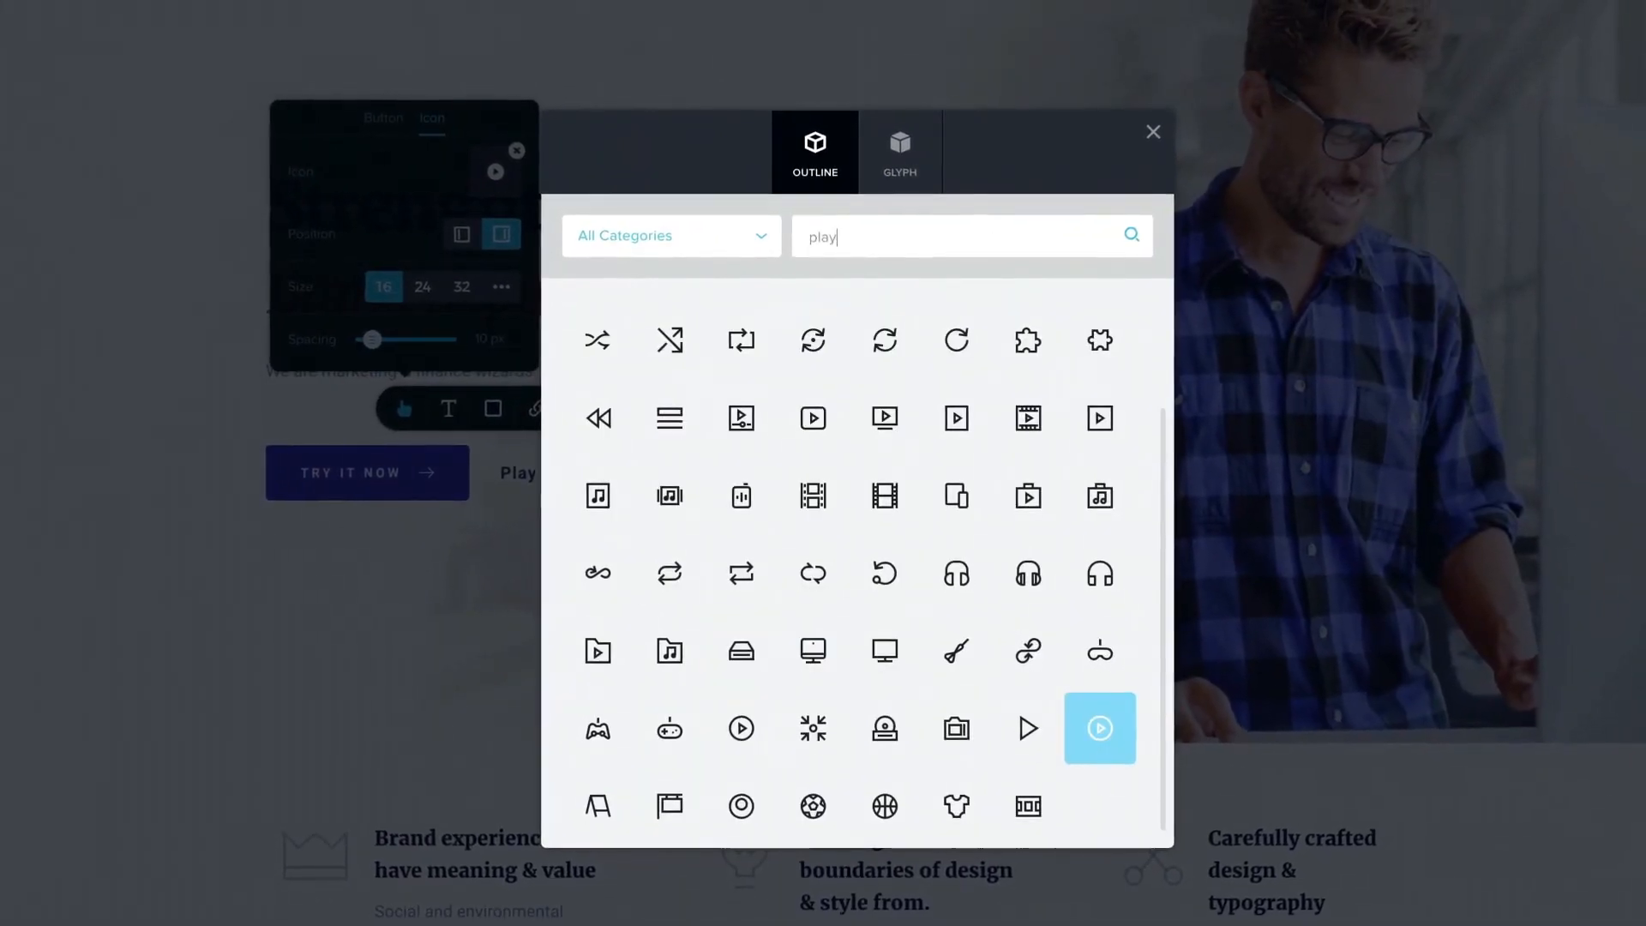
left_click(895, 182)
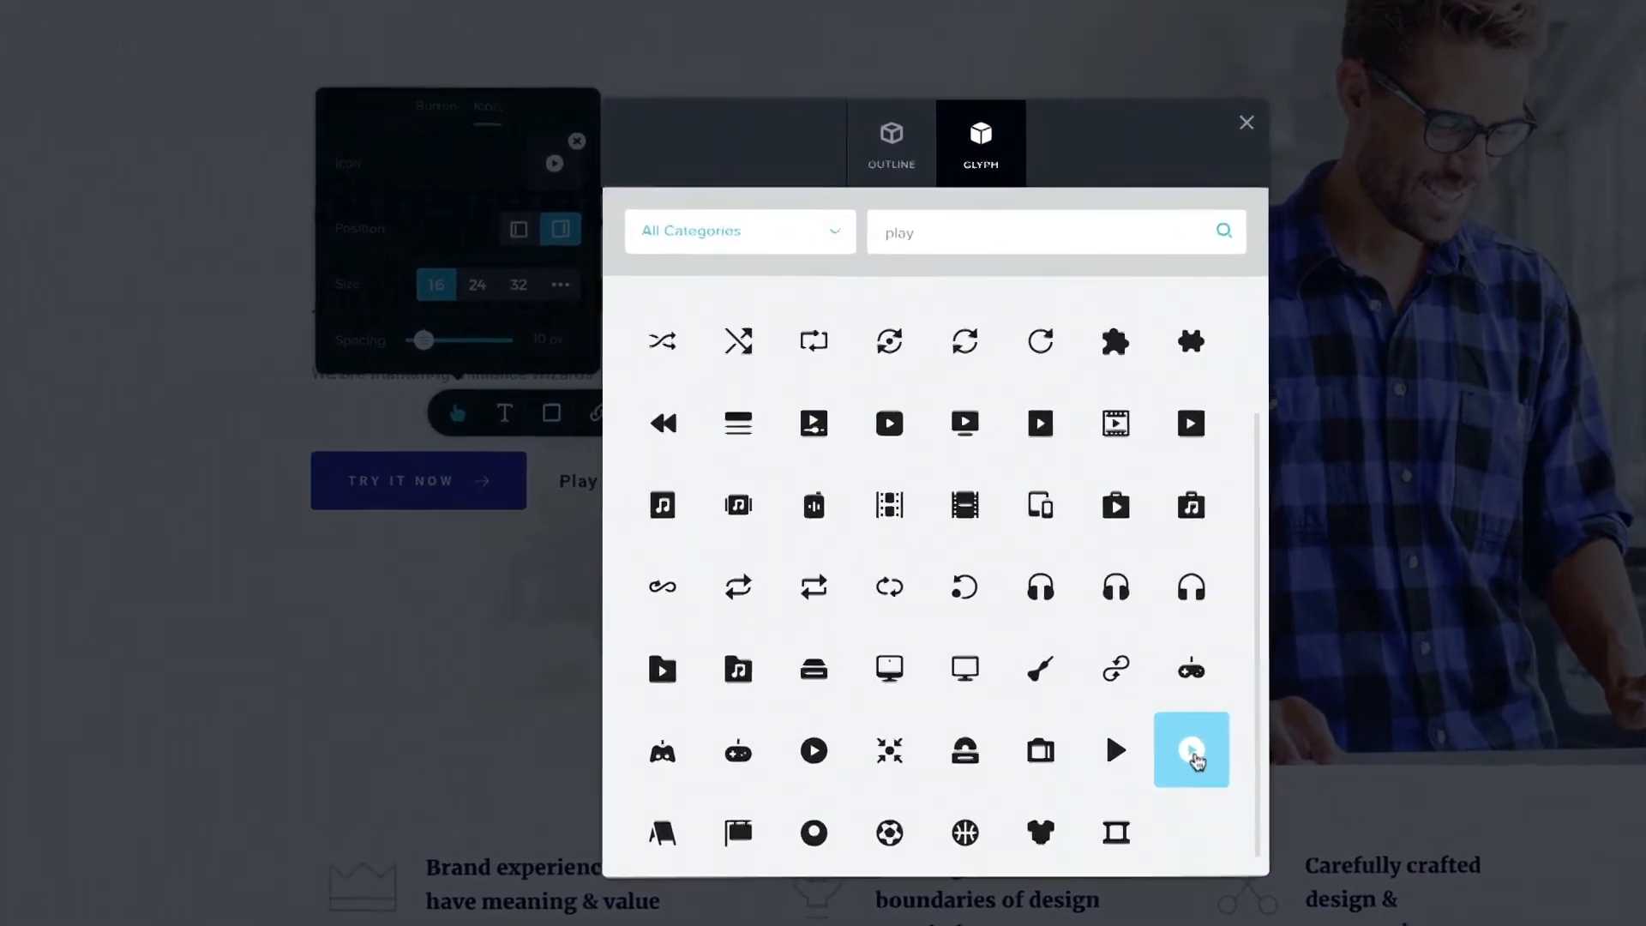
left_click(1192, 751)
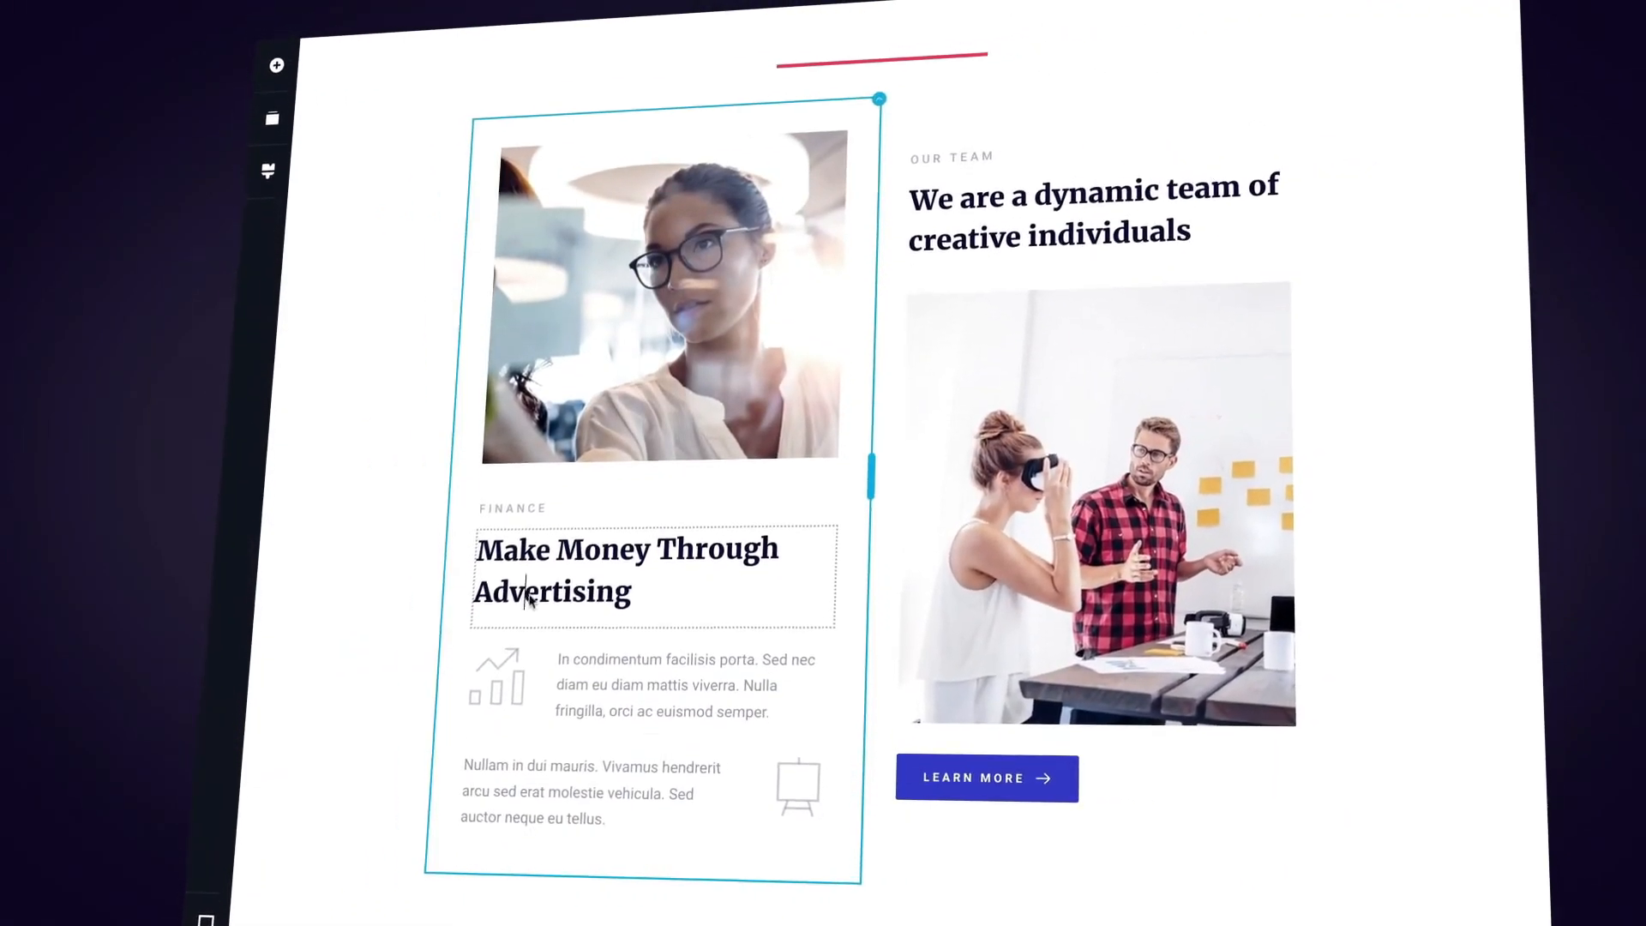
Step: Swap the headings of the two team section columns and move the portrait image to the end of its column
left_click_drag(525, 553, 600, 257)
left_click_drag(661, 463, 750, 852)
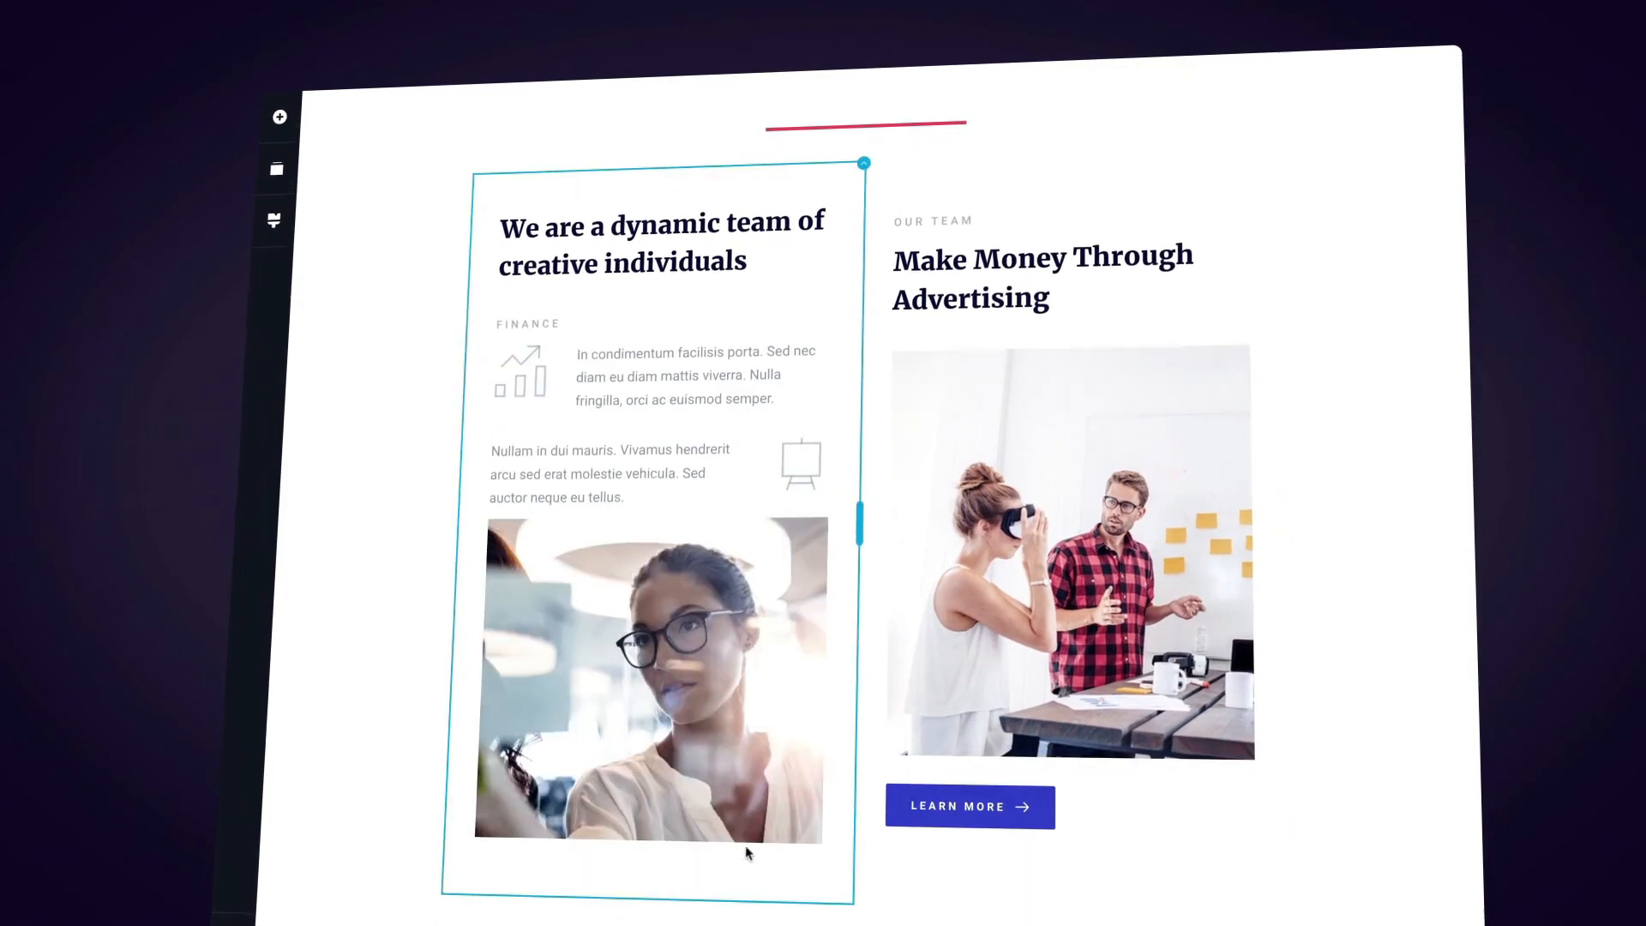
left_click(573, 473)
left_click_drag(601, 473, 378, 249)
left_click(1021, 907)
left_click(1065, 853)
left_click_drag(751, 312, 915, 489)
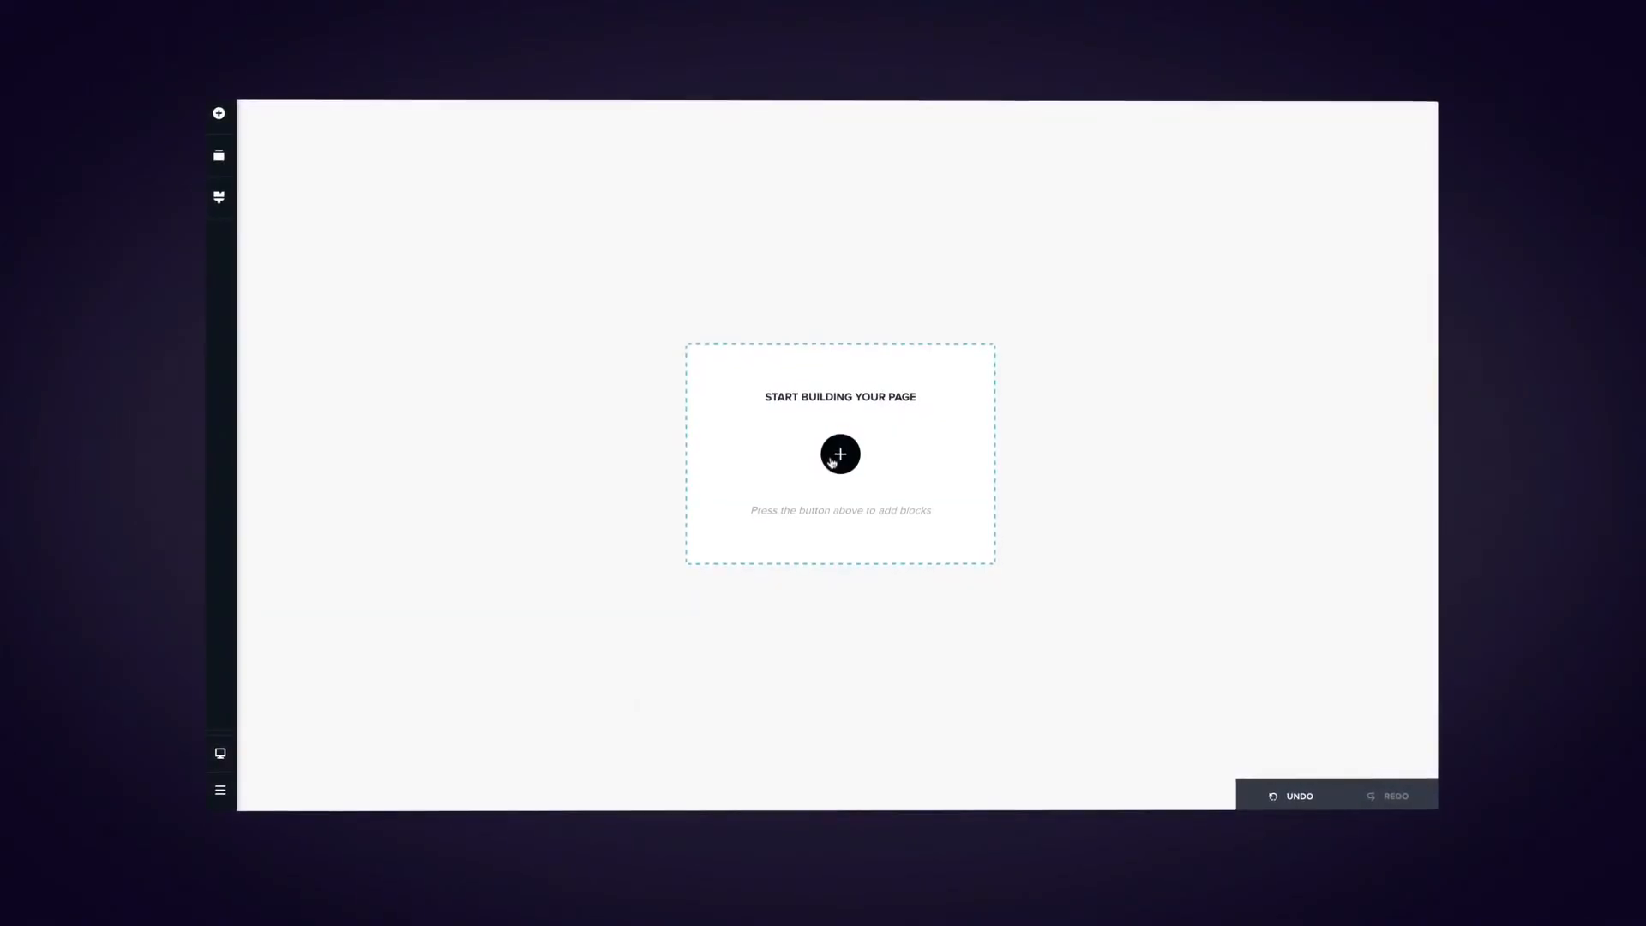
Step: Start the empty page by inserting the light "Build Websites Fast & Easy" block from the block library
left_click(832, 461)
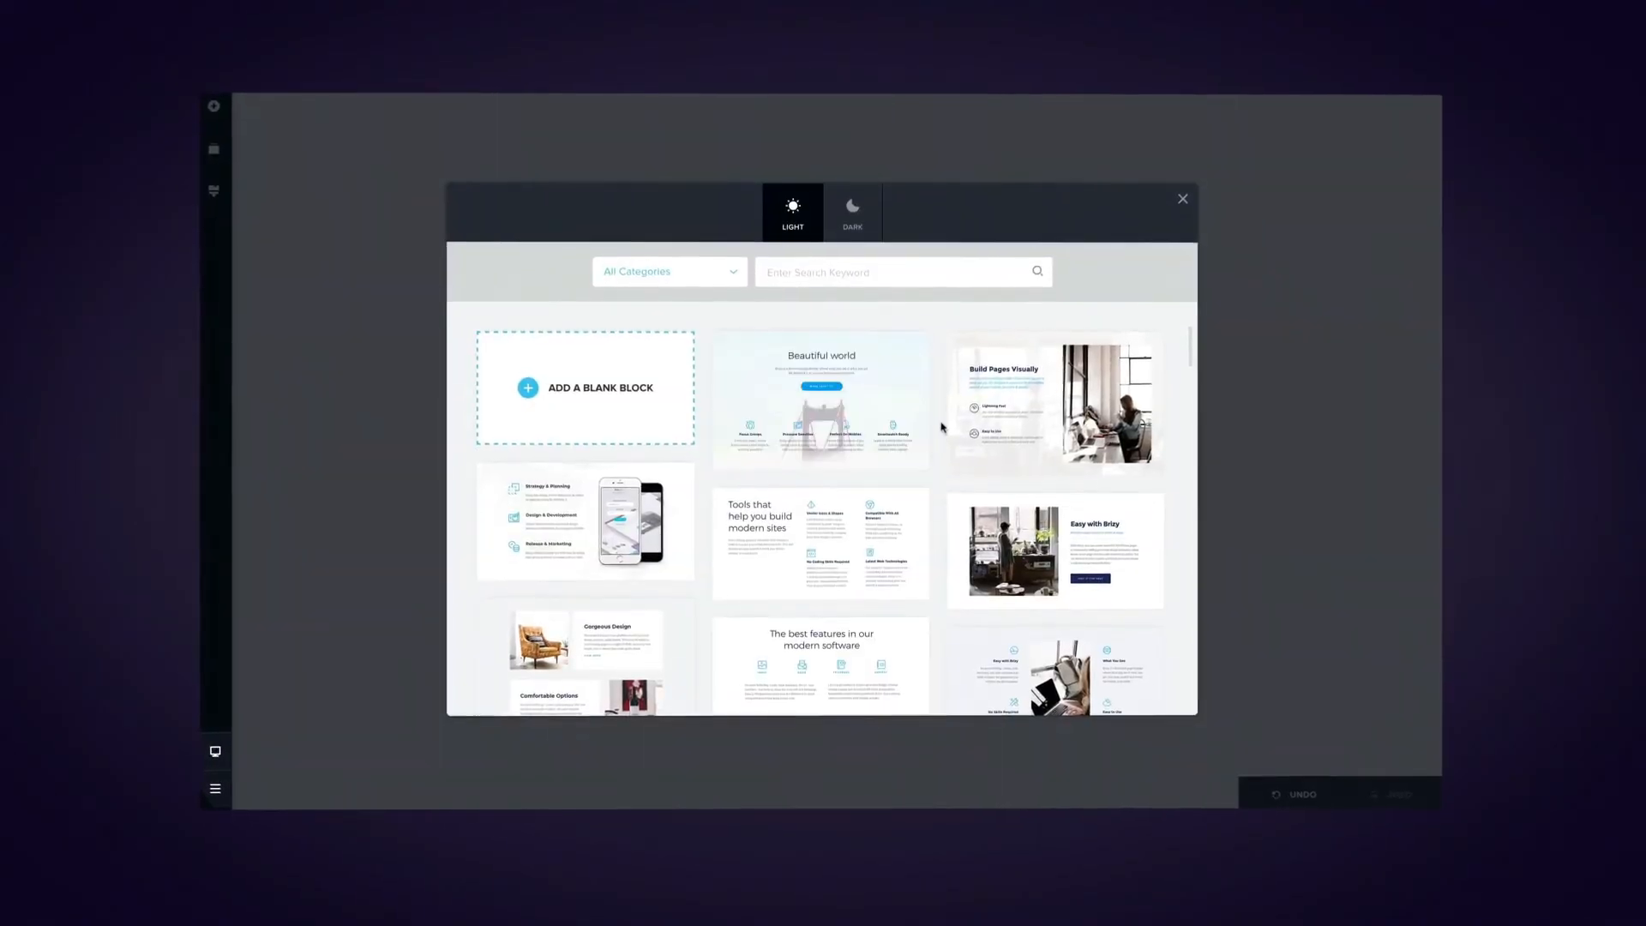
scroll(941, 426, "down", 5)
scroll(941, 421, "down", 3)
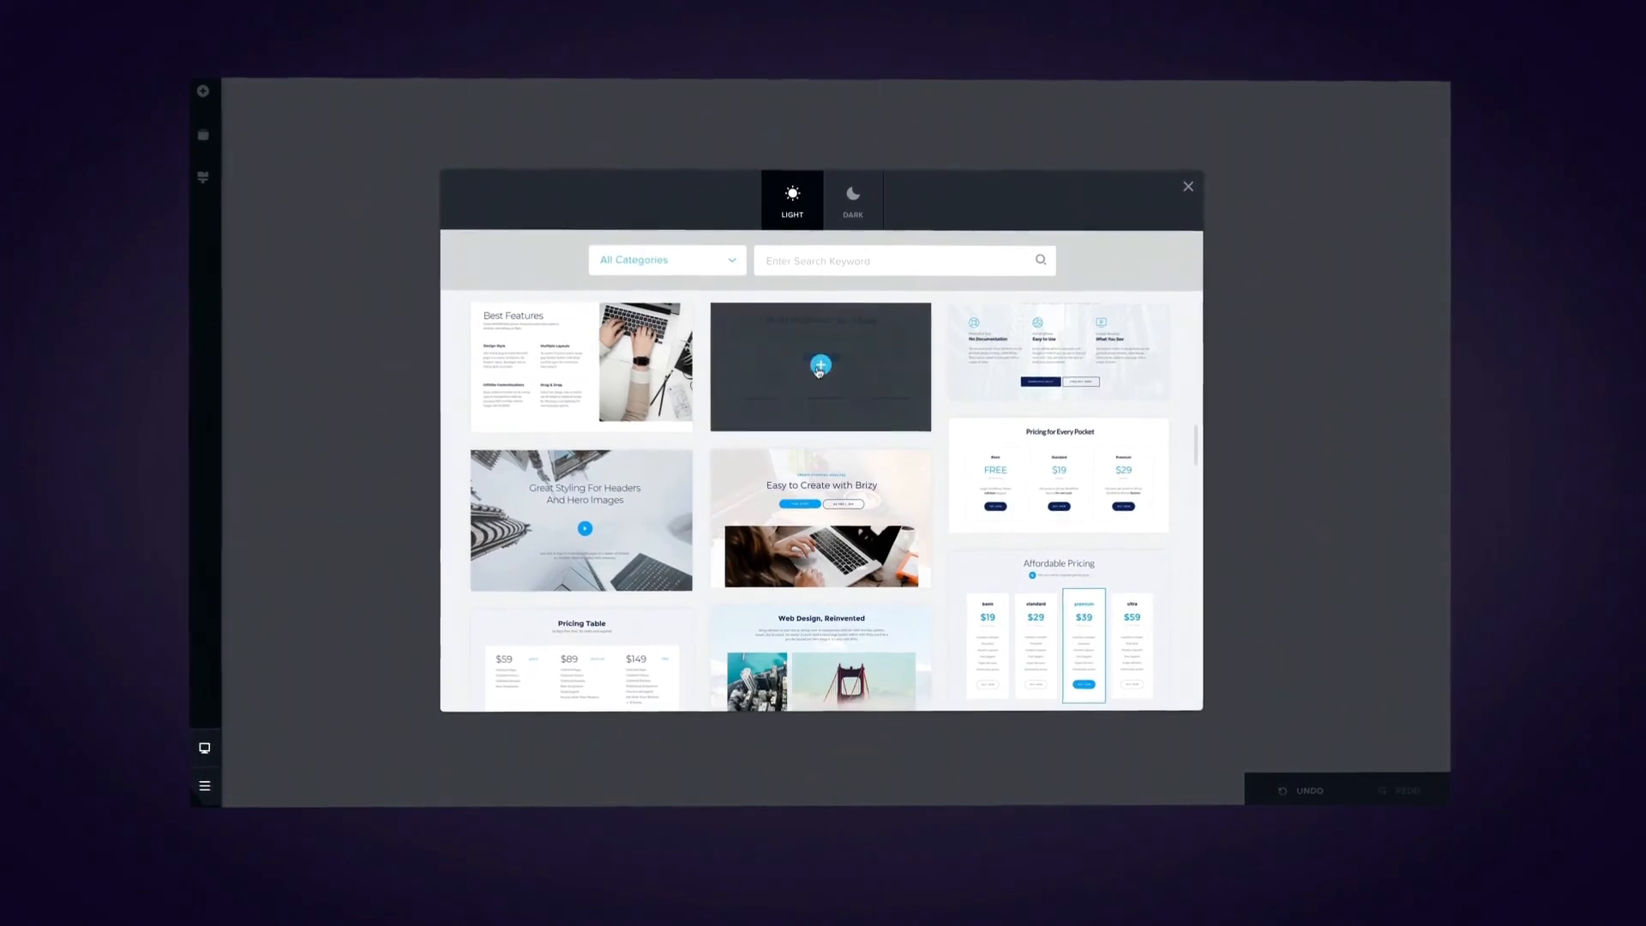
left_click(820, 361)
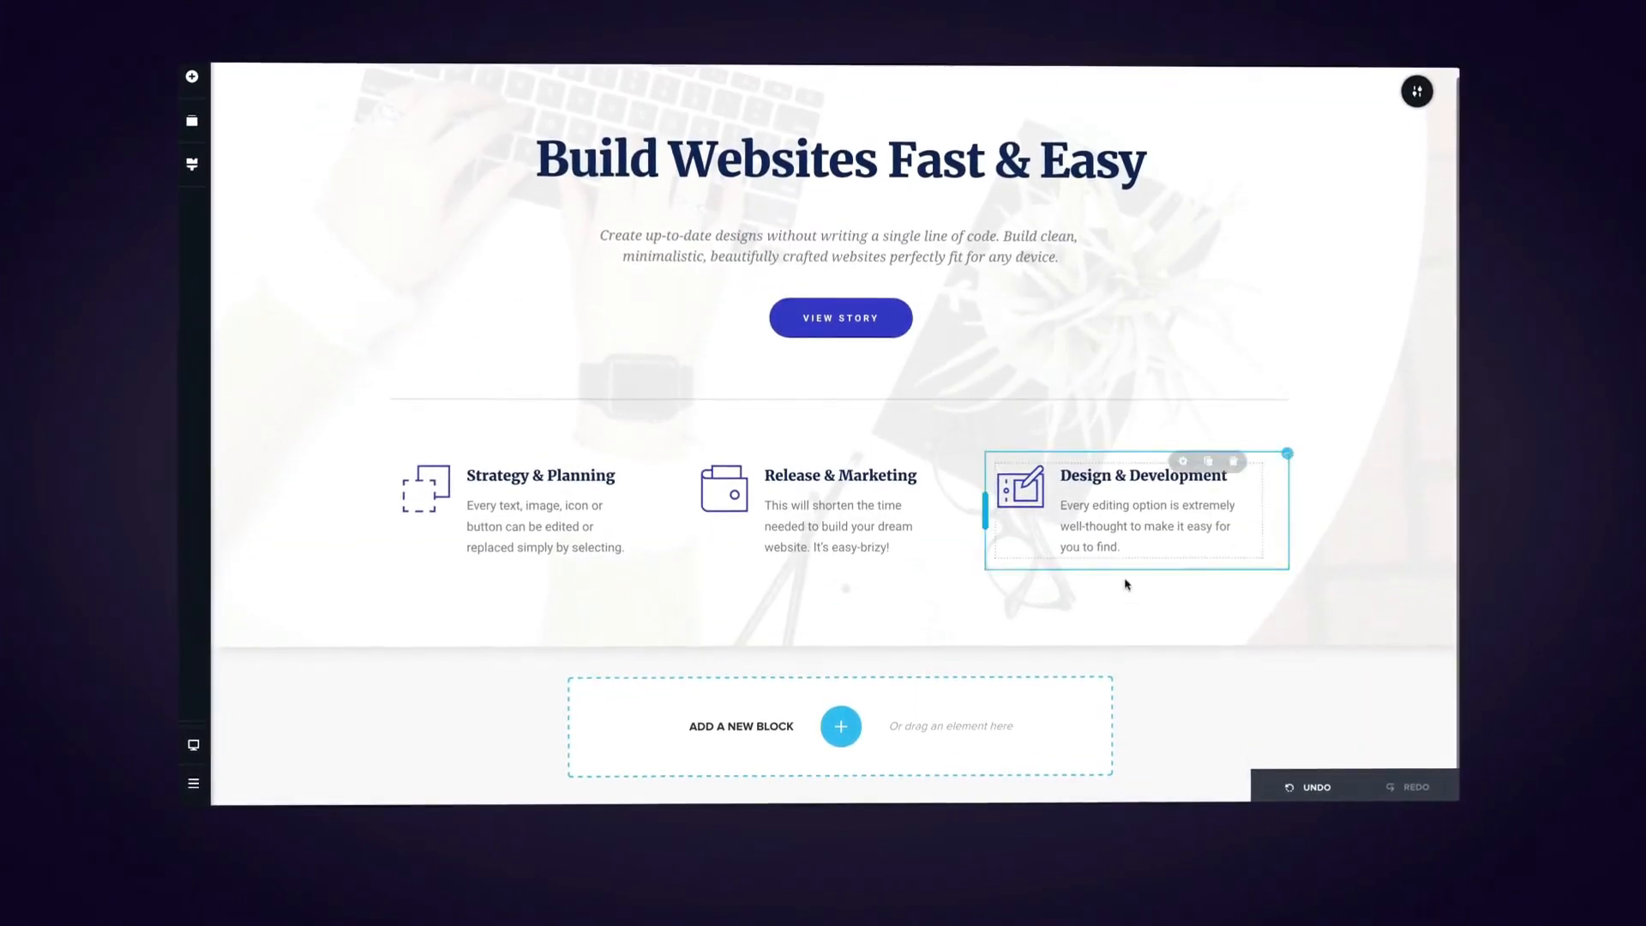
Step: Insert the dark "Meet Our Team" block from the block library below the first block
left_click(841, 728)
left_click(854, 182)
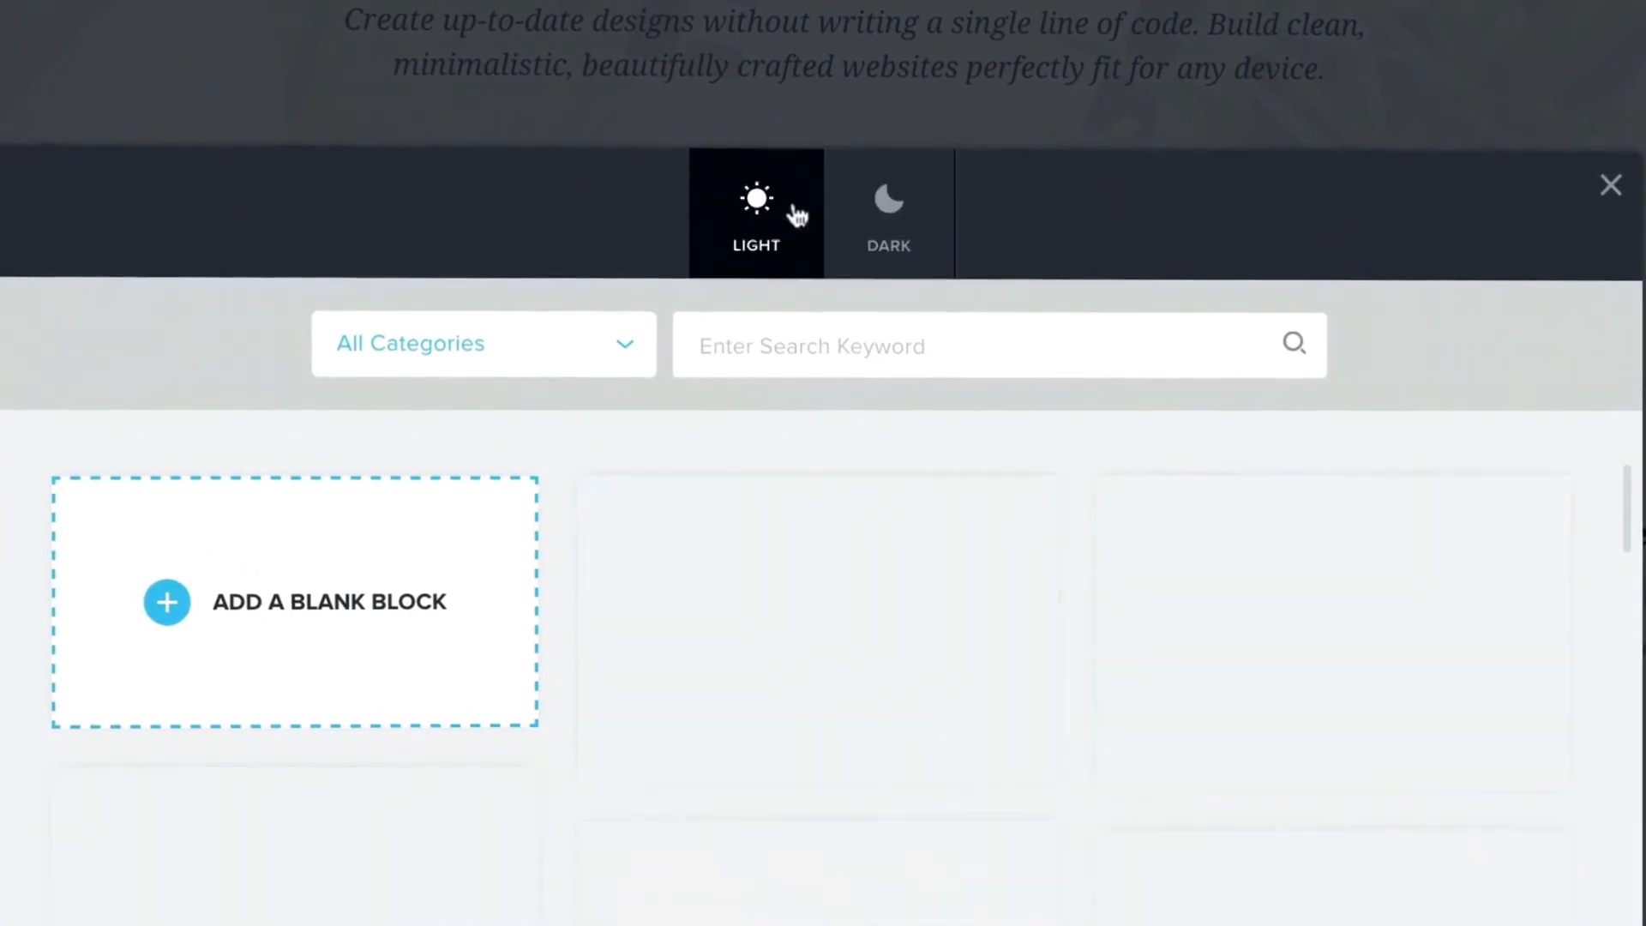
left_click(791, 182)
left_click(857, 197)
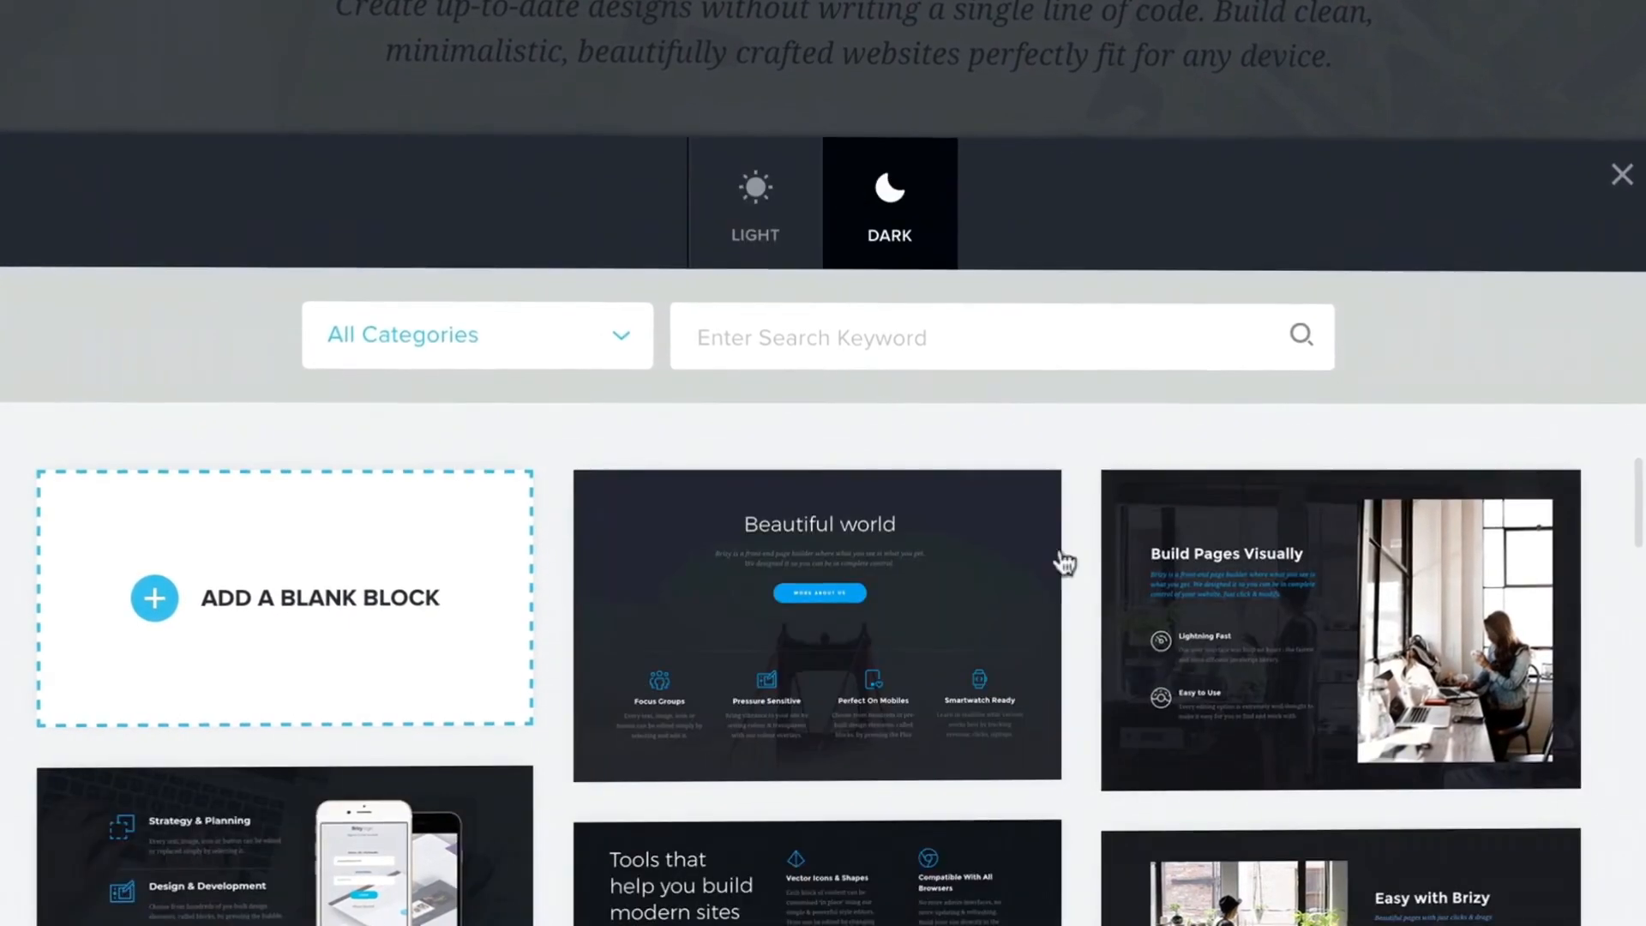
scroll(1062, 558, "down", 5)
scroll(949, 360, "down", 5)
left_click(1073, 400)
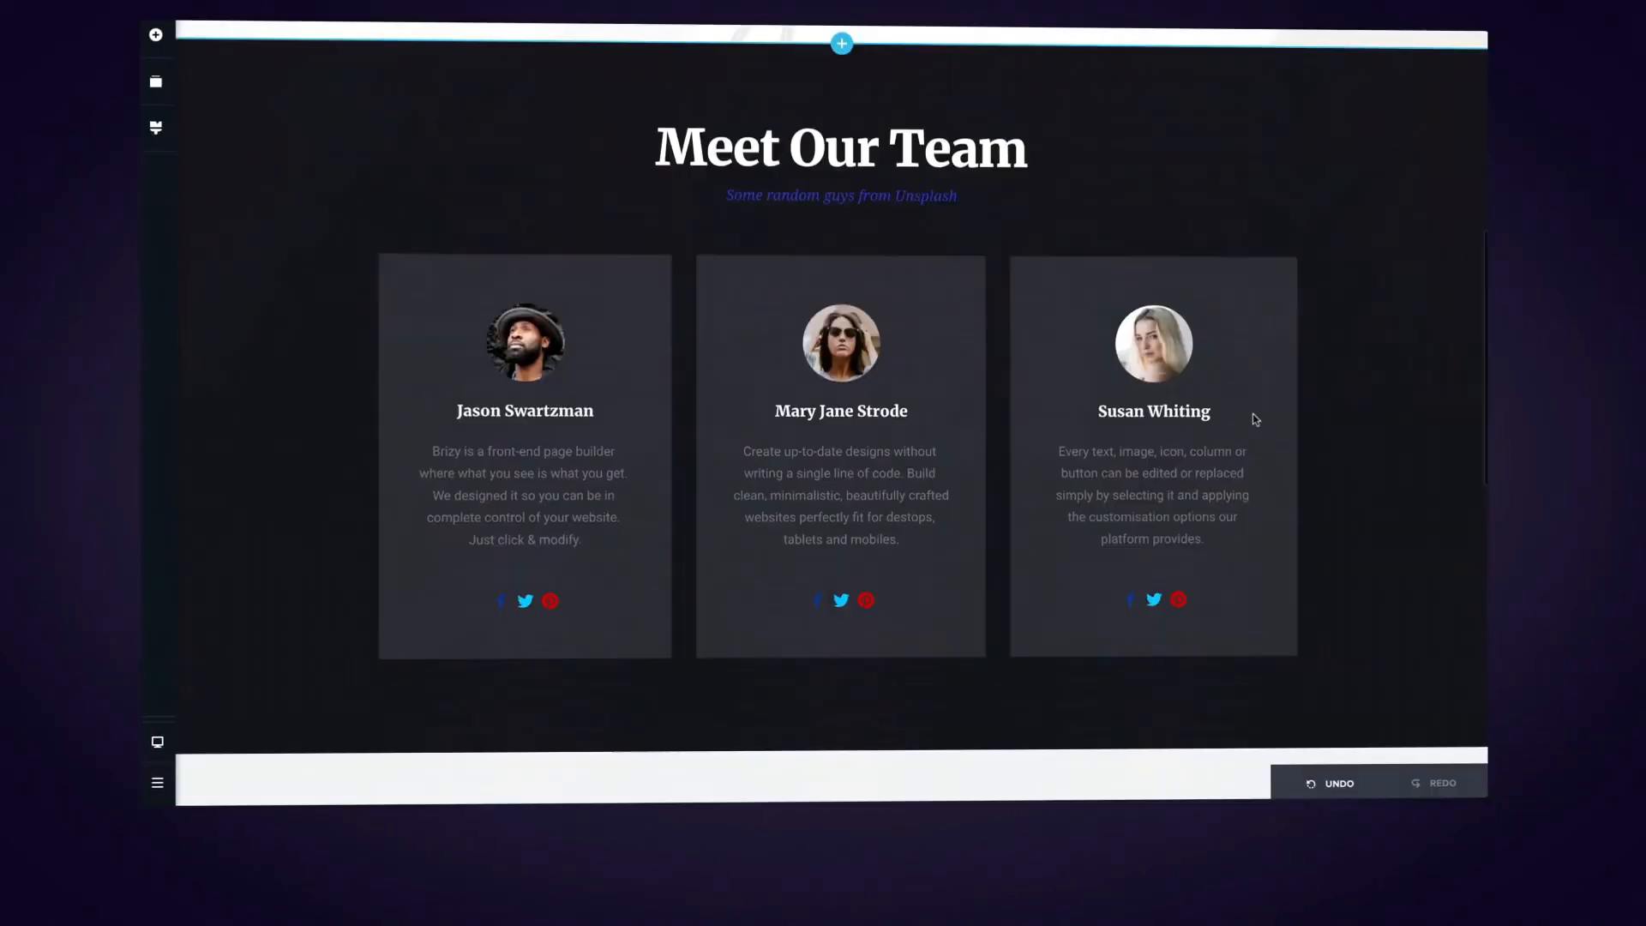
Step: Insert the light "Easy Brizy Pricing" block from the Pricing category at the end of the page
scroll(1255, 415, "down", 7)
scroll(1224, 408, "down", 5)
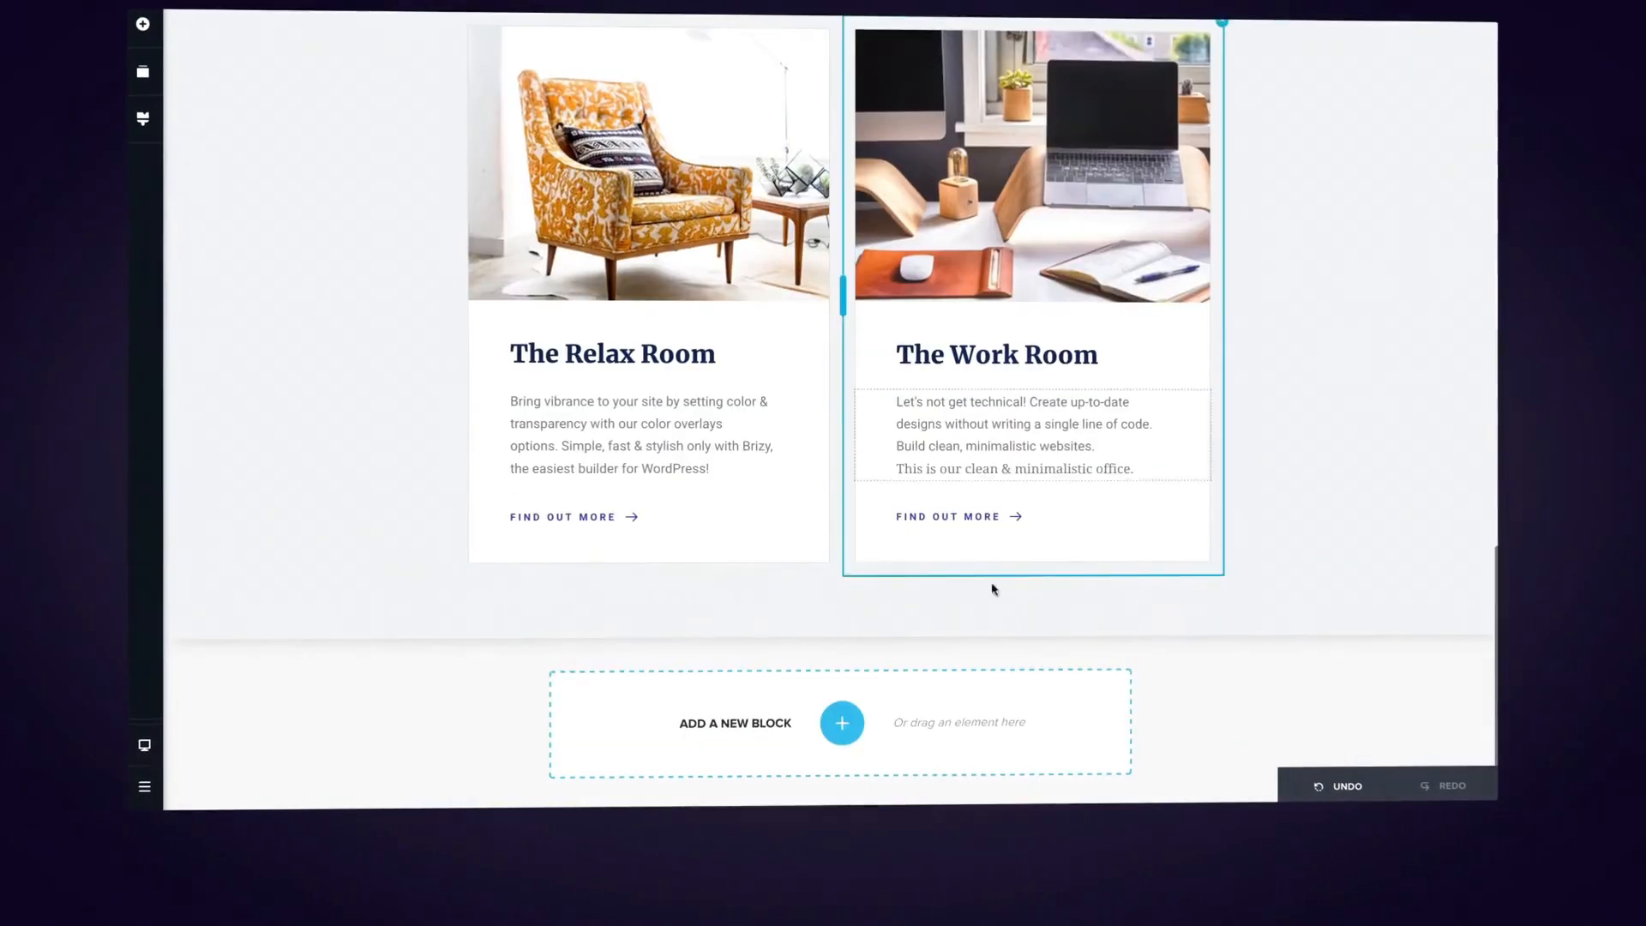
left_click(838, 724)
left_click(723, 211)
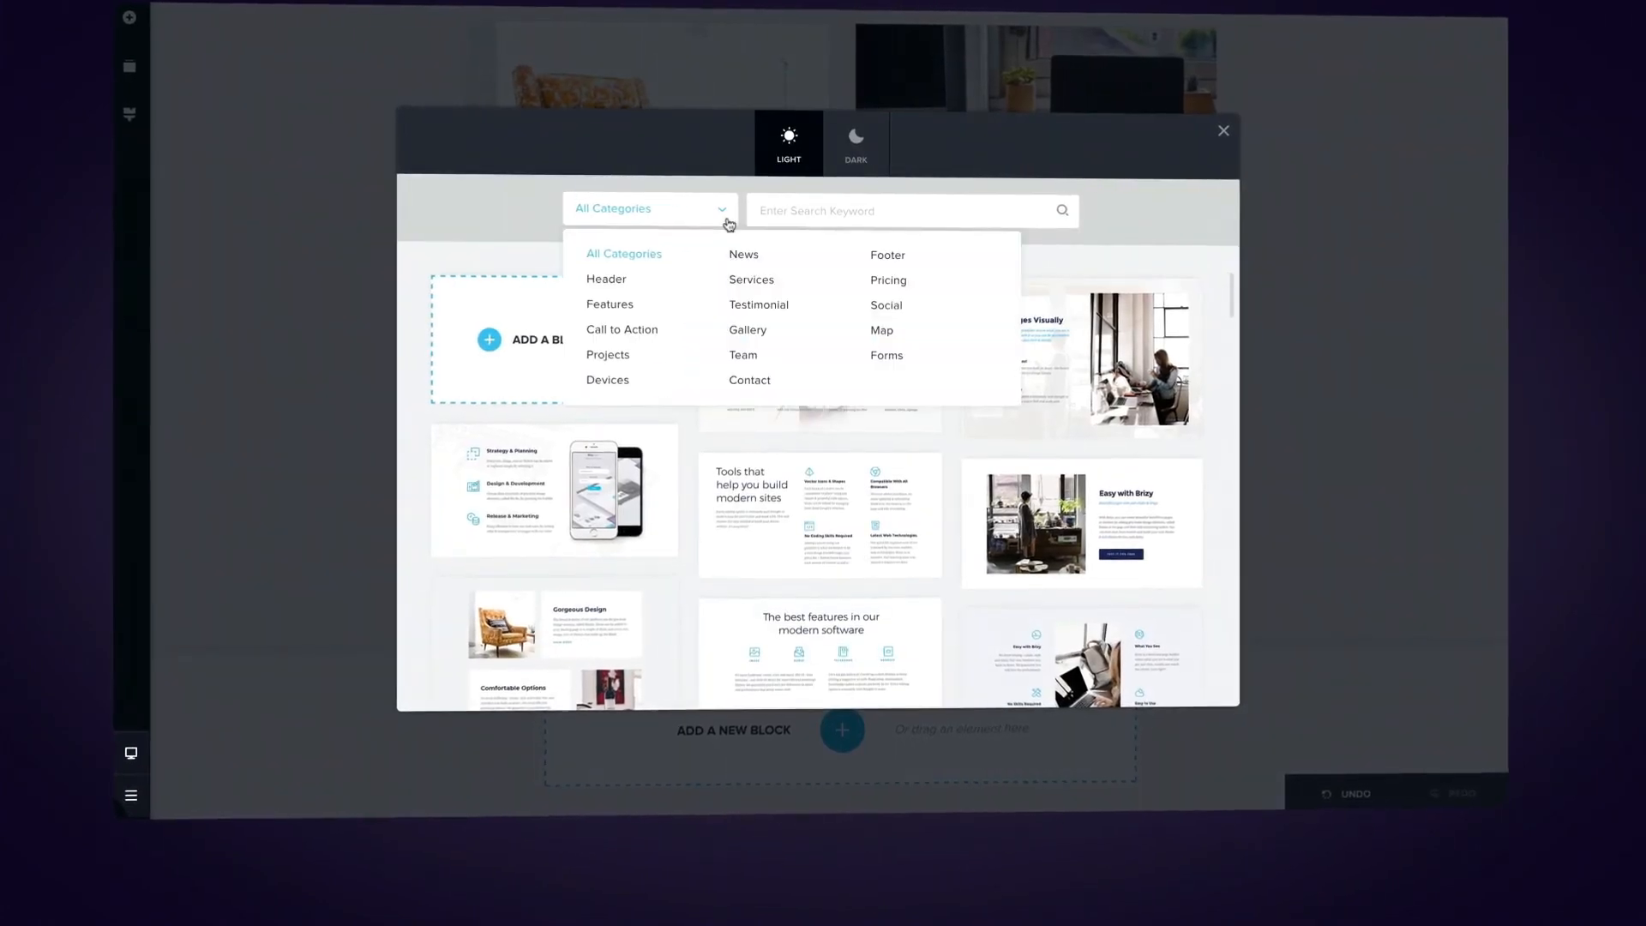
left_click(883, 277)
left_click(549, 491)
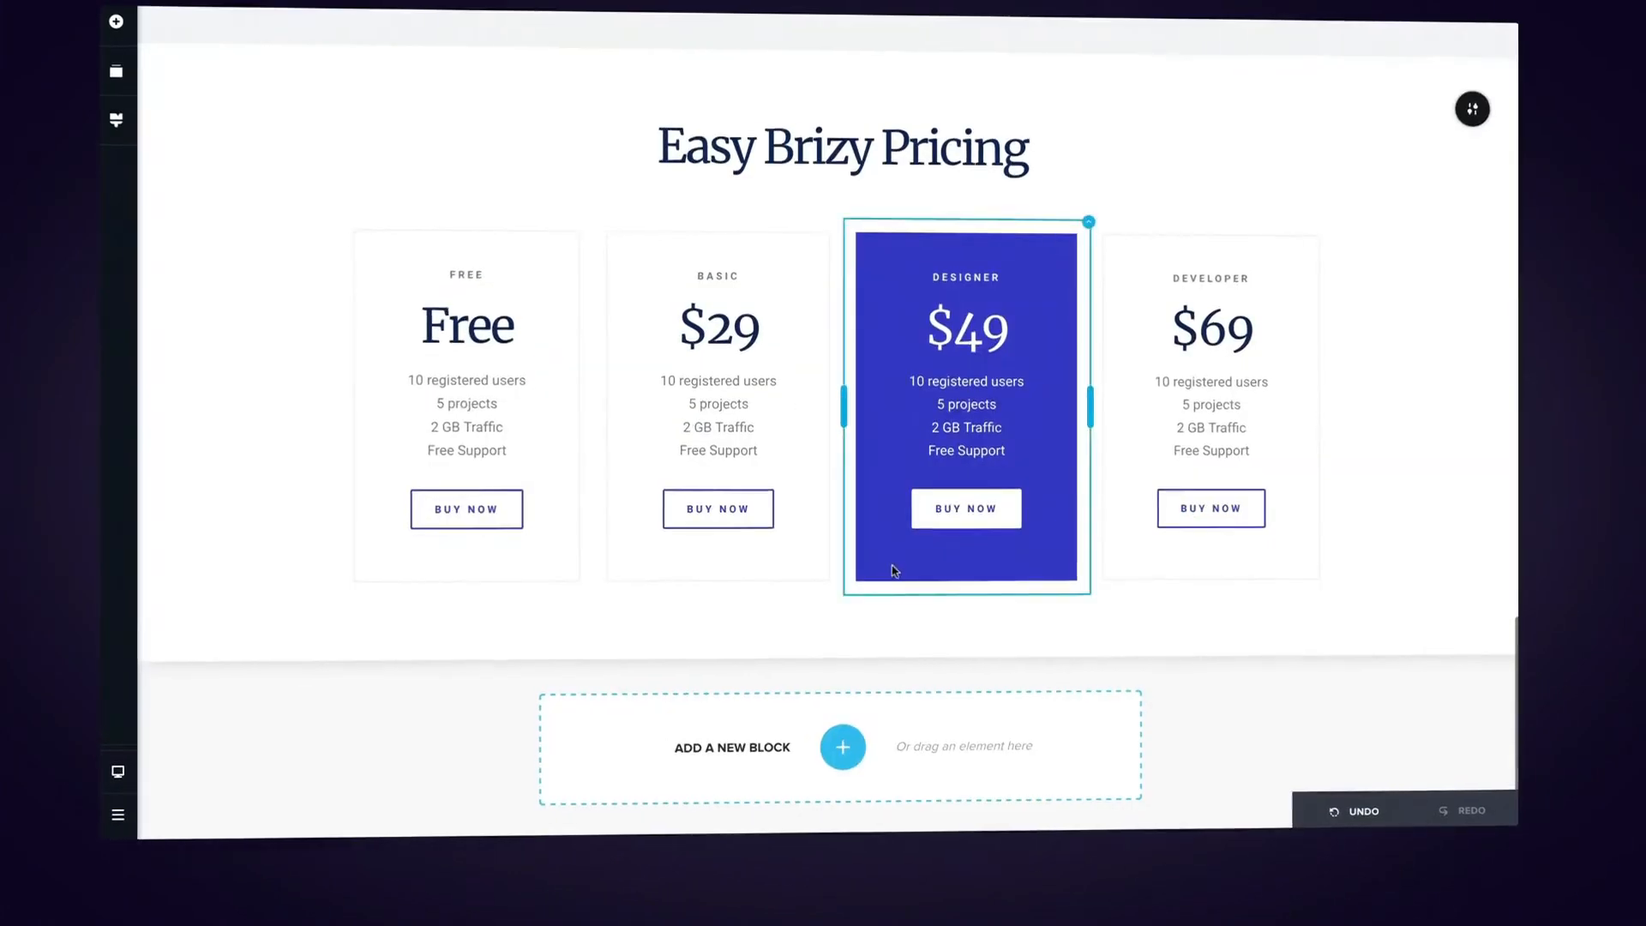
scroll(1345, 610, "up", 4)
scroll(1345, 622, "up", 15)
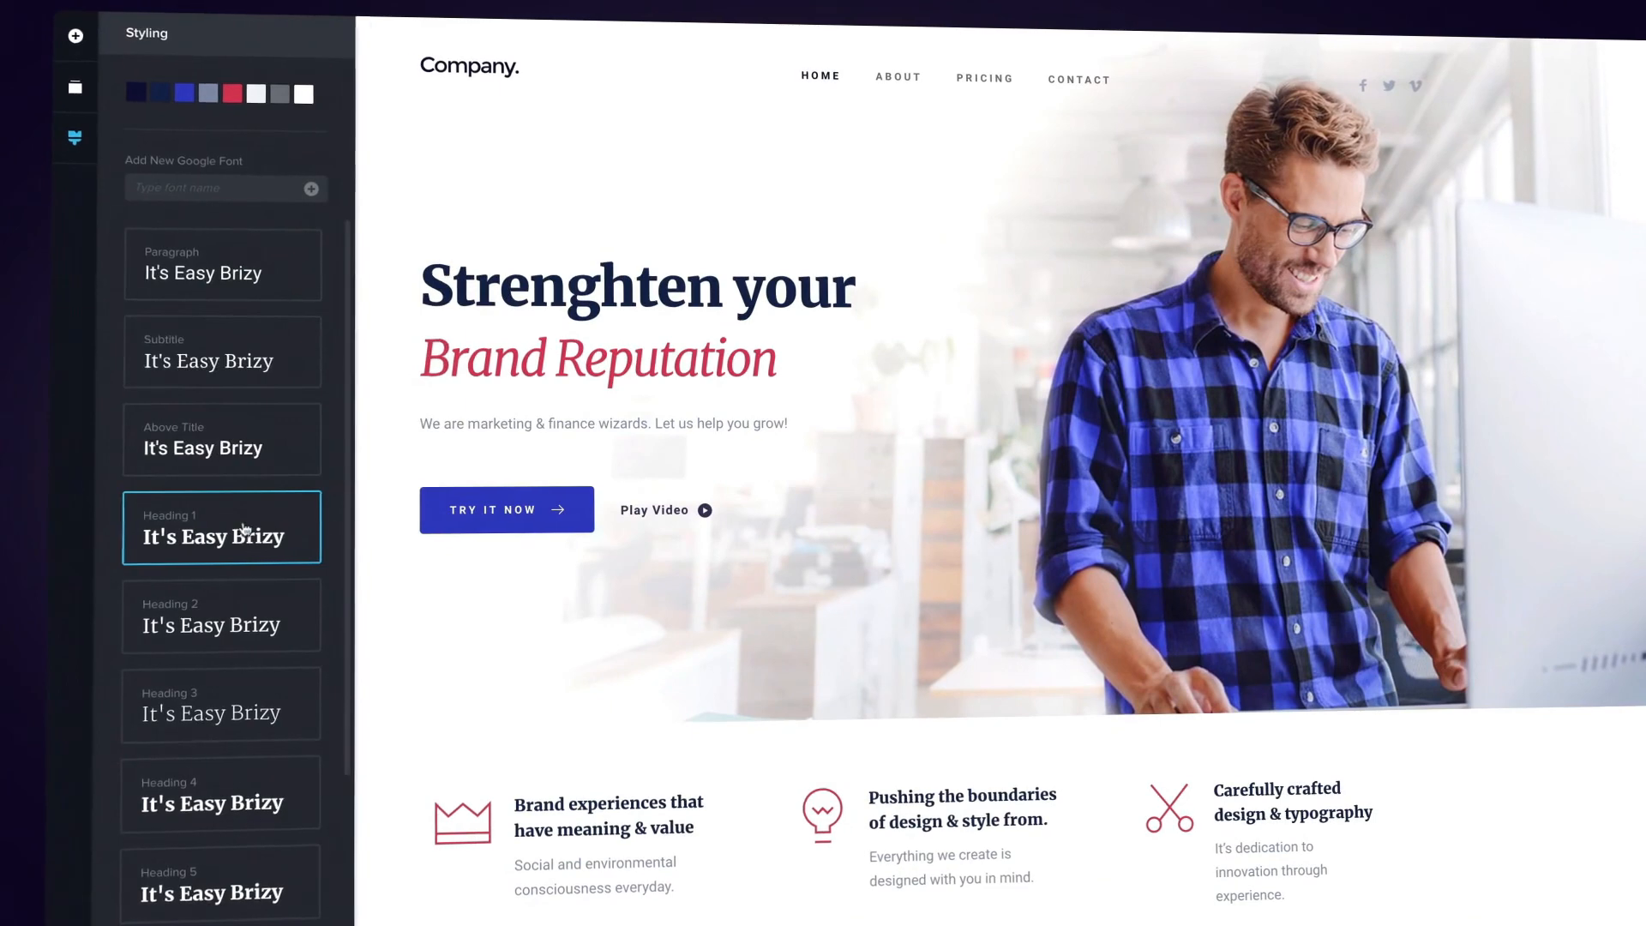
Step: Set the global font of Heading 1 and Heading 2 to Montserrat and that of Heading 5 to Lato
left_click(244, 529)
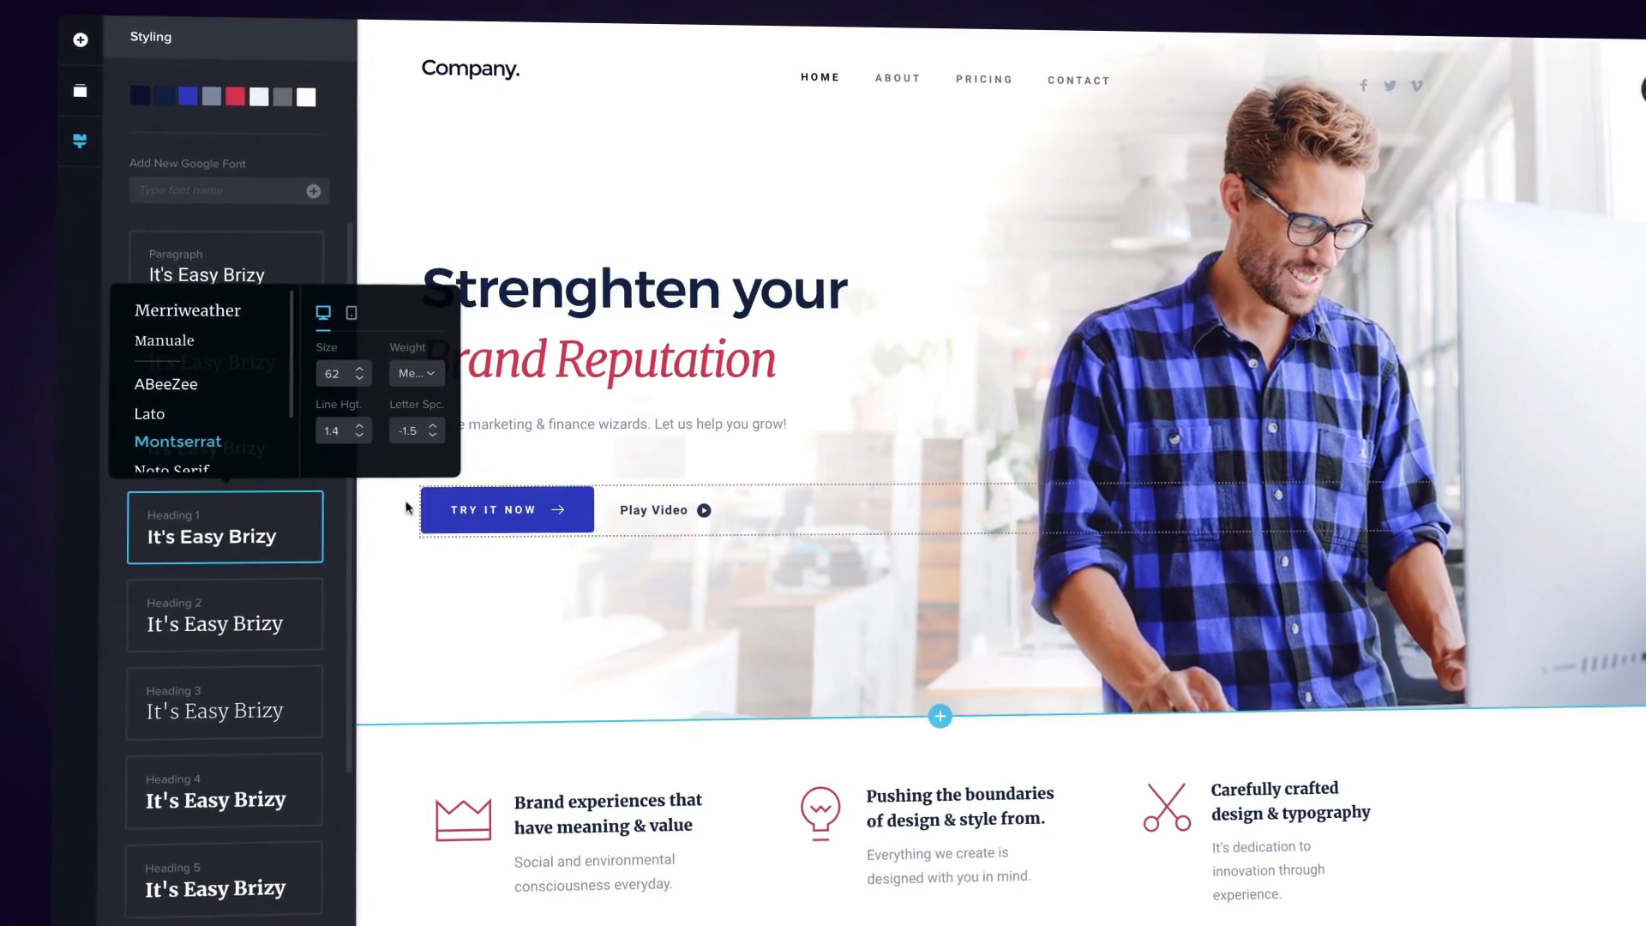
left_click(254, 525)
left_click(228, 875)
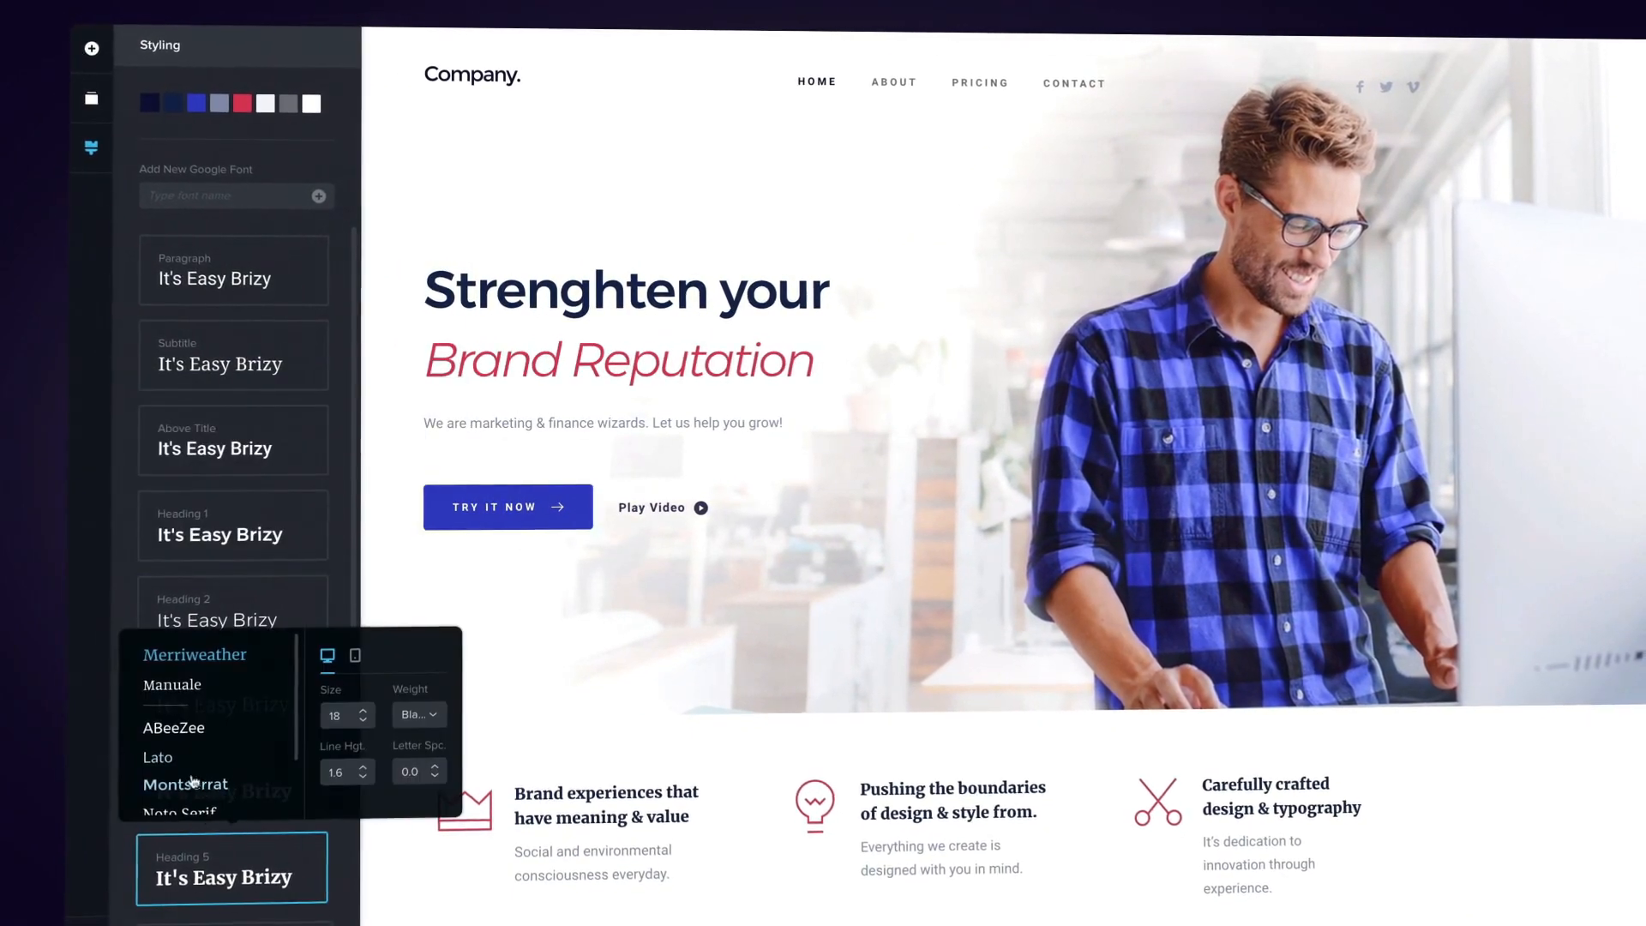
left_click(156, 756)
Step: Change the blue swatch of the global colour palette to a yellowish green and the red swatch to purple
left_click(200, 105)
left_click_drag(287, 197, 288, 241)
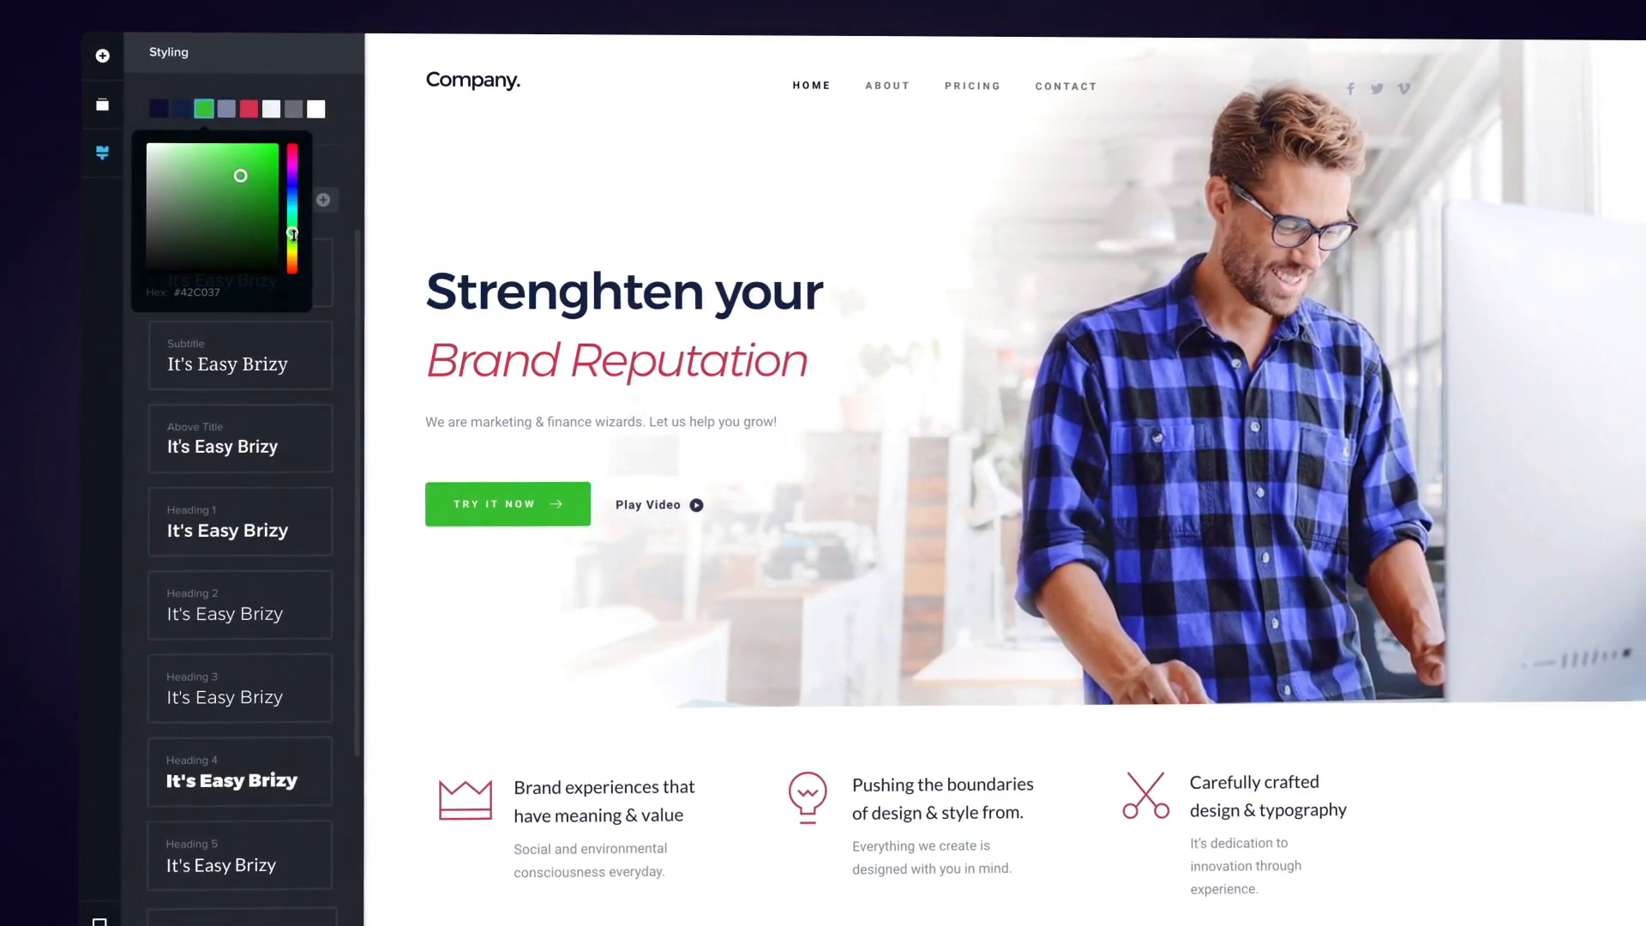
left_click_drag(257, 171, 320, 175)
left_click(251, 110)
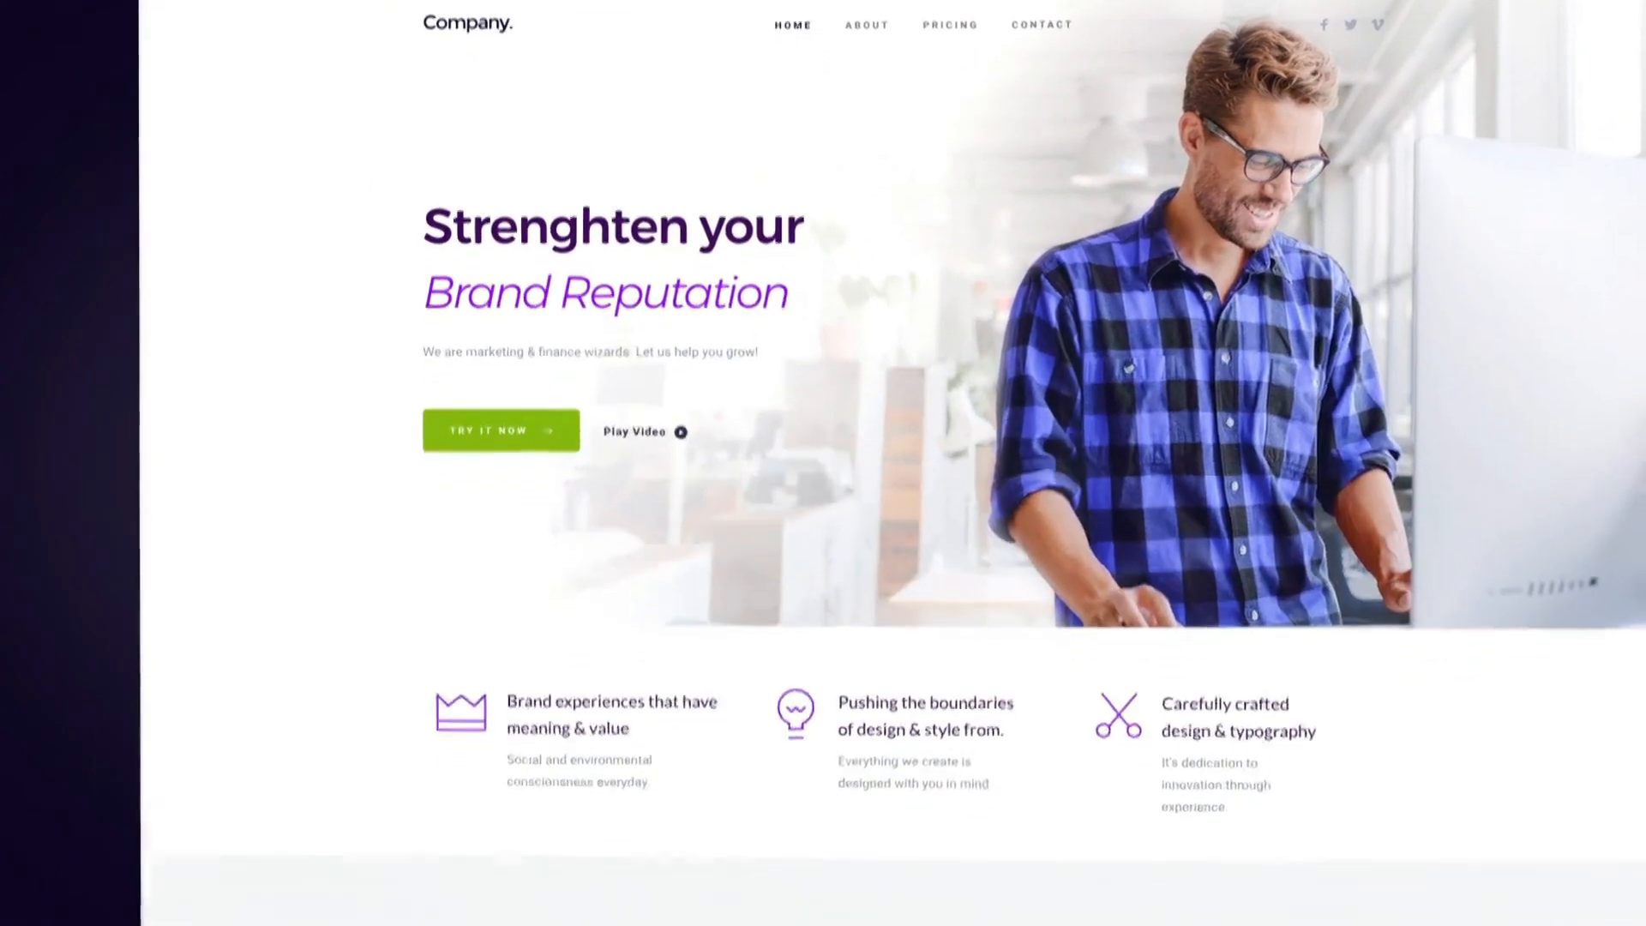